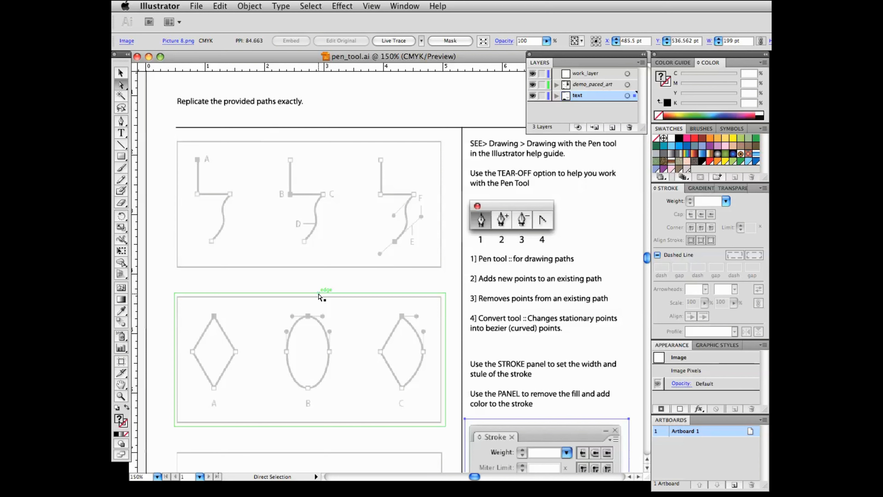
# Examine the whole worksheet page and the diamond and ellipse example paths in its middle row.
pyautogui.press('z')
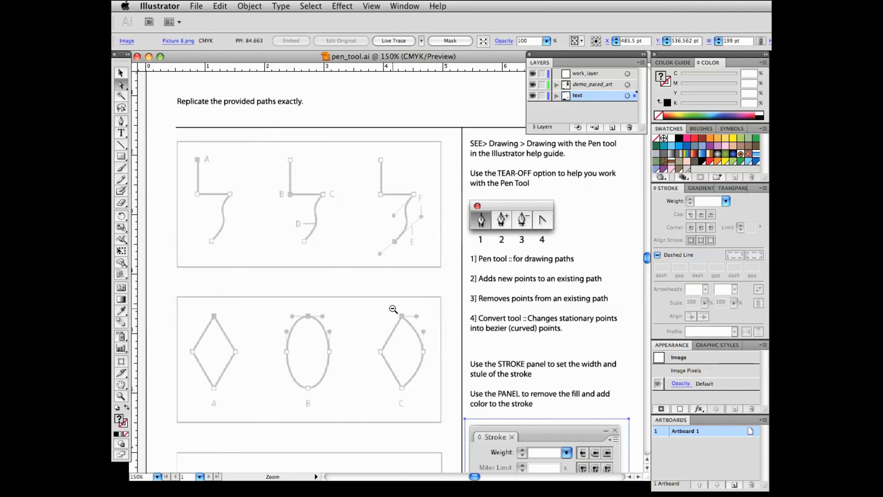
pyautogui.keyDown('alt'); pyautogui.keyDown('super'); pyautogui.click(392, 308); pyautogui.keyUp('super'); pyautogui.keyUp('alt')
pyautogui.keyDown('alt'); pyautogui.keyDown('super'); pyautogui.click(392, 308); pyautogui.keyUp('super'); pyautogui.keyUp('alt')
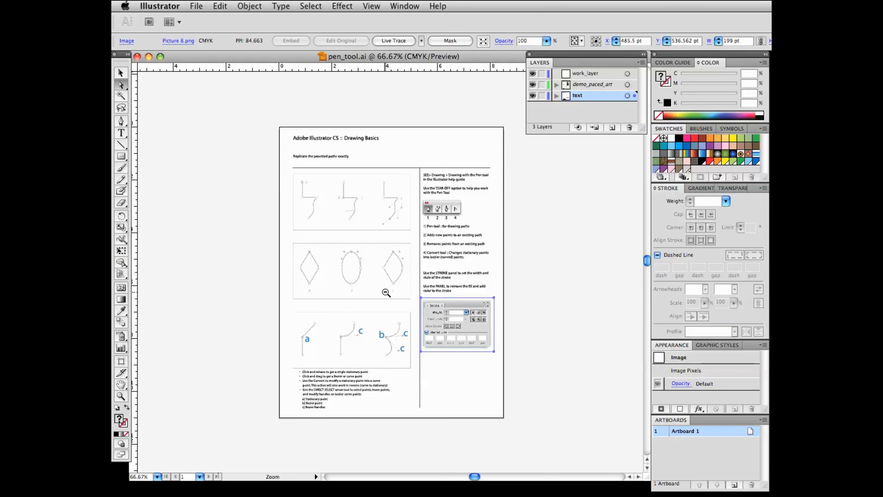
pyautogui.keyDown('alt'); pyautogui.keyDown('super'); pyautogui.click(358, 261); pyautogui.keyUp('super'); pyautogui.keyUp('alt')
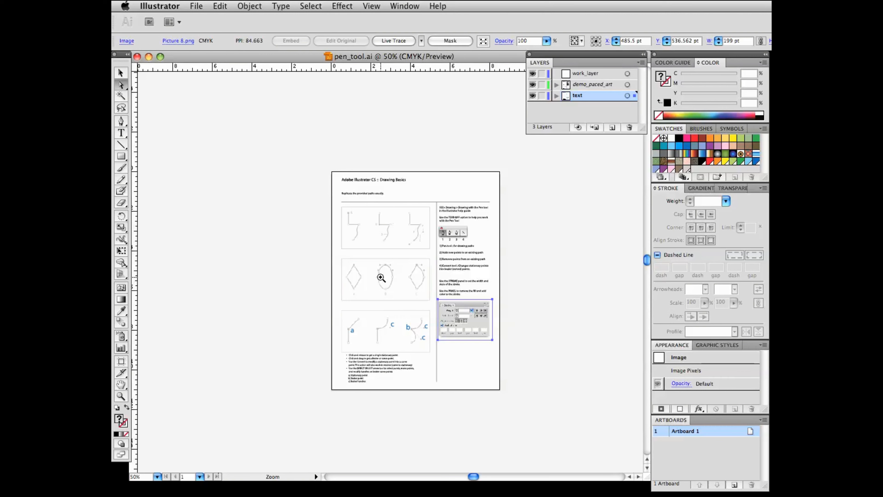
pyautogui.keyDown('super'); pyautogui.click(382, 276); pyautogui.keyUp('super')
pyautogui.keyDown('super'); pyautogui.click(385, 277); pyautogui.keyUp('super')
pyautogui.keyDown('super'); pyautogui.click(410, 275); pyautogui.keyUp('super')
pyautogui.keyDown('super'); pyautogui.click(409, 276); pyautogui.keyUp('super')
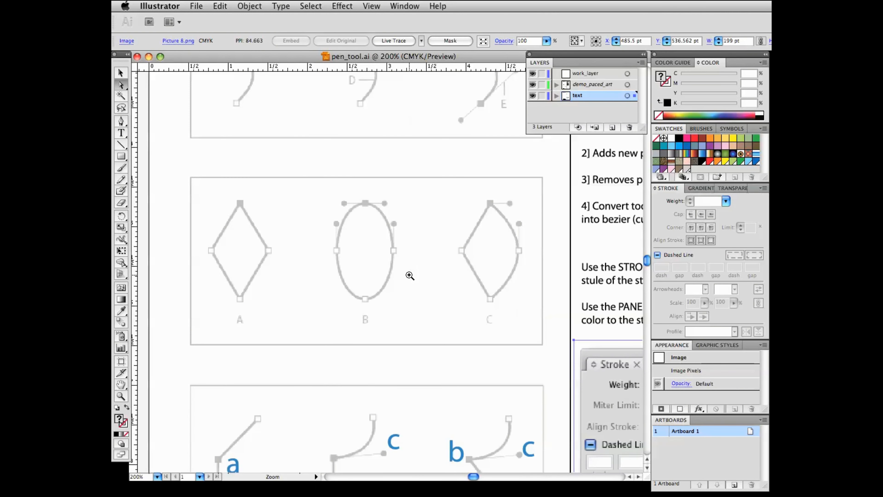
pyautogui.keyDown('super'); pyautogui.click(410, 276); pyautogui.keyUp('super')
pyautogui.keyDown('super'); pyautogui.click(409, 276); pyautogui.keyUp('super')
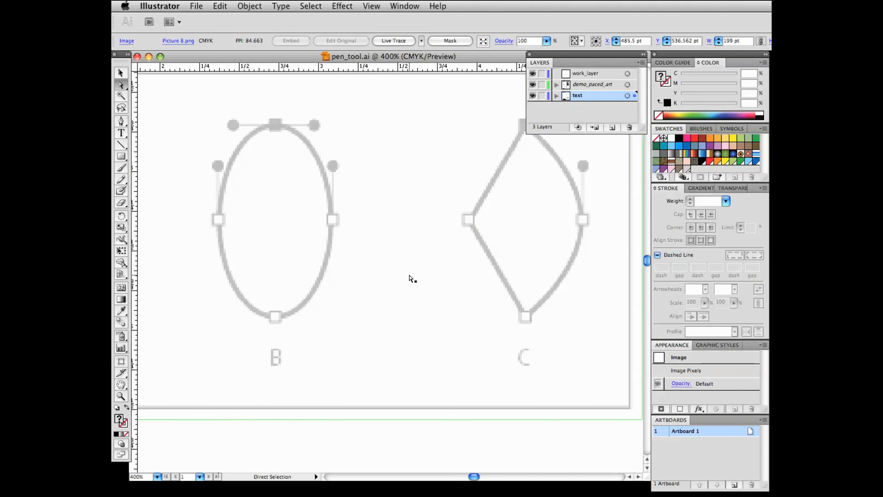
# Examine the example paths labelled A to F in the worksheet's first row, ending with the full page in view.
pyautogui.moveTo(409, 276); pyautogui.dragTo(437, 347)
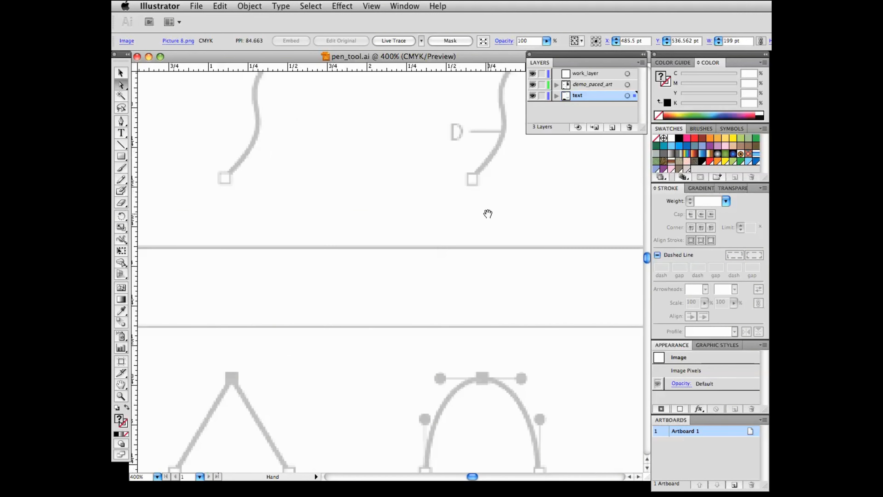
pyautogui.moveTo(487, 213); pyautogui.dragTo(407, 328)
pyautogui.keyDown('alt'); pyautogui.click(418, 243); pyautogui.keyUp('alt')
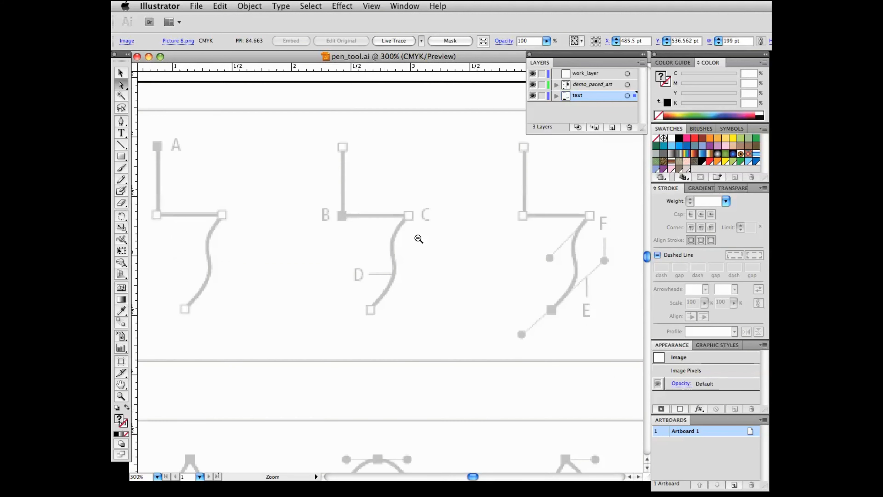
pyautogui.keyDown('alt'); pyautogui.click(399, 254); pyautogui.keyUp('alt')
pyautogui.keyDown('alt'); pyautogui.click(375, 265); pyautogui.keyUp('alt')
pyautogui.keyDown('alt'); pyautogui.click(378, 271); pyautogui.keyUp('alt')
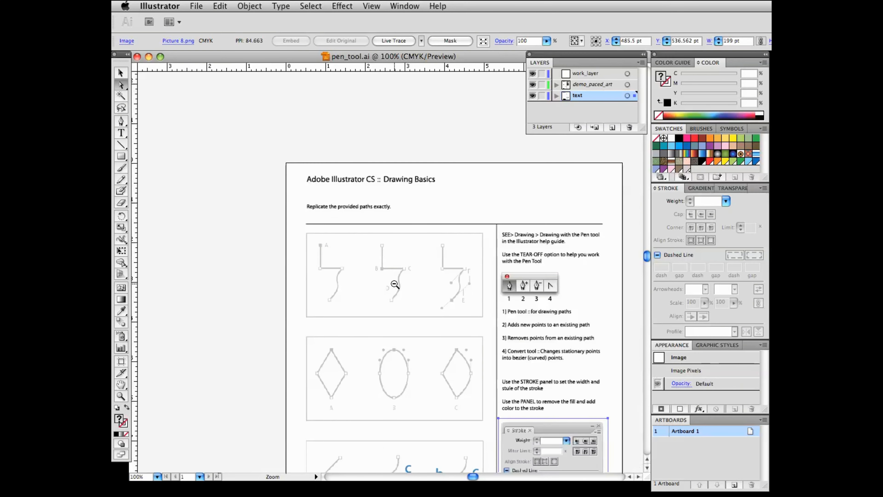
pyautogui.keyDown('alt'); pyautogui.click(407, 289); pyautogui.keyUp('alt')
pyautogui.moveTo(407, 291); pyautogui.dragTo(335, 208)
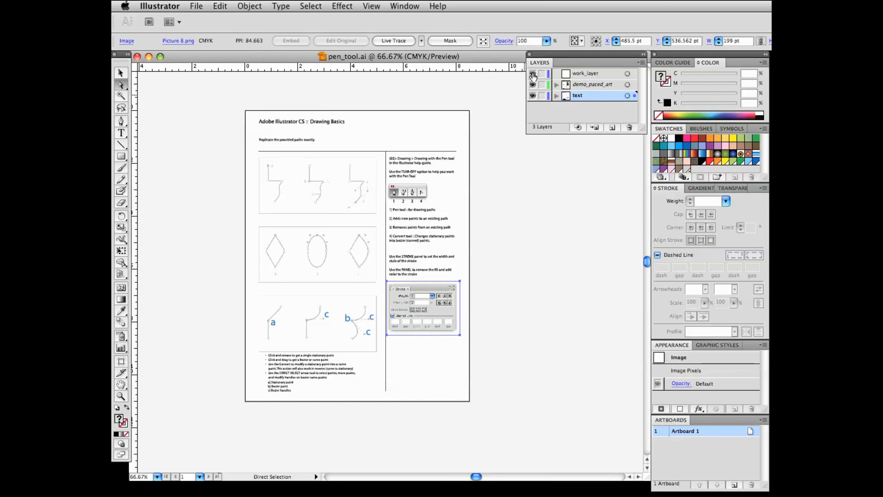
# Hide the work_layer, demo_paced_art and text layers, and show all three again.
pyautogui.click(532, 84)
pyautogui.click(532, 95)
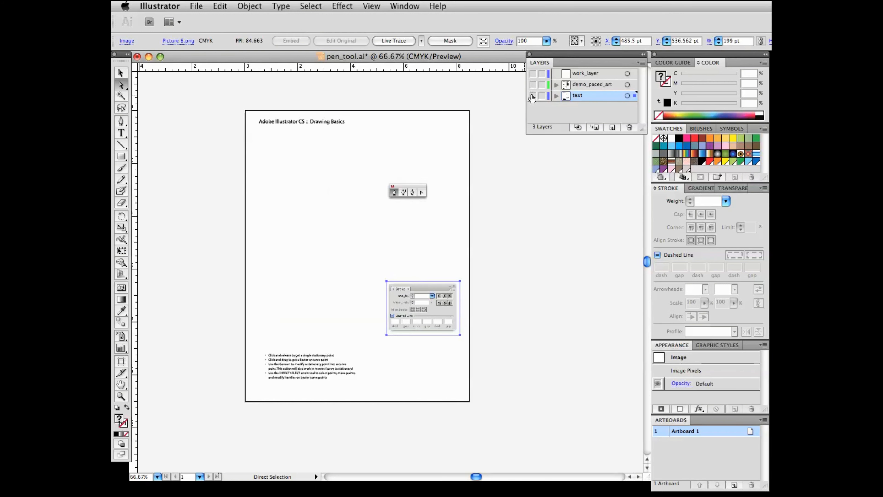
pyautogui.click(531, 95)
pyautogui.click(533, 84)
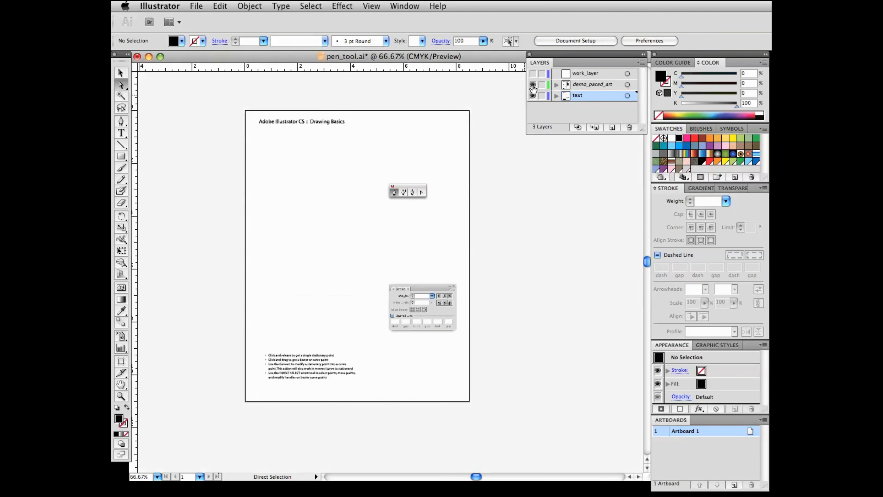
pyautogui.click(532, 74)
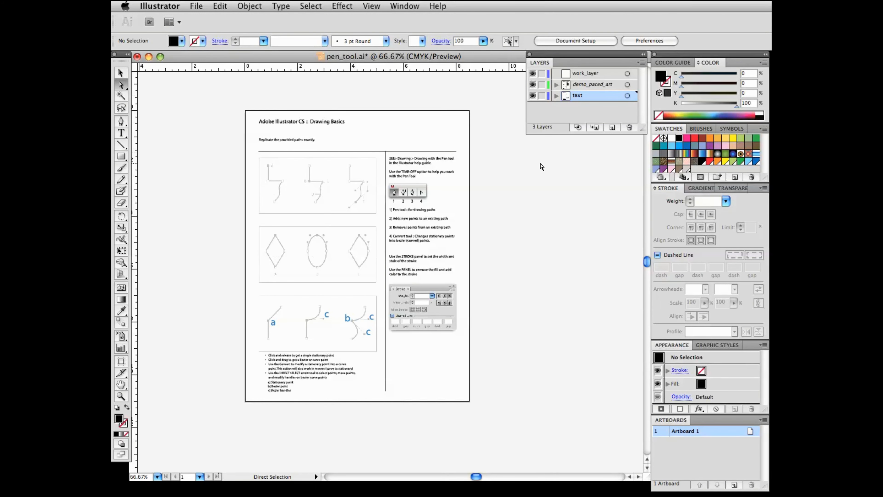
# Lock the work_layer, demo_paced_art and text layers, and unlock all three again.
pyautogui.click(541, 74)
pyautogui.click(542, 84)
pyautogui.click(542, 95)
pyautogui.click(541, 74)
pyautogui.click(542, 85)
pyautogui.click(542, 96)
pyautogui.click(532, 73)
pyautogui.moveTo(534, 77)
pyautogui.mouseDown()
pyautogui.moveTo(531, 118)
pyautogui.moveTo(532, 77)
pyautogui.mouseUp()
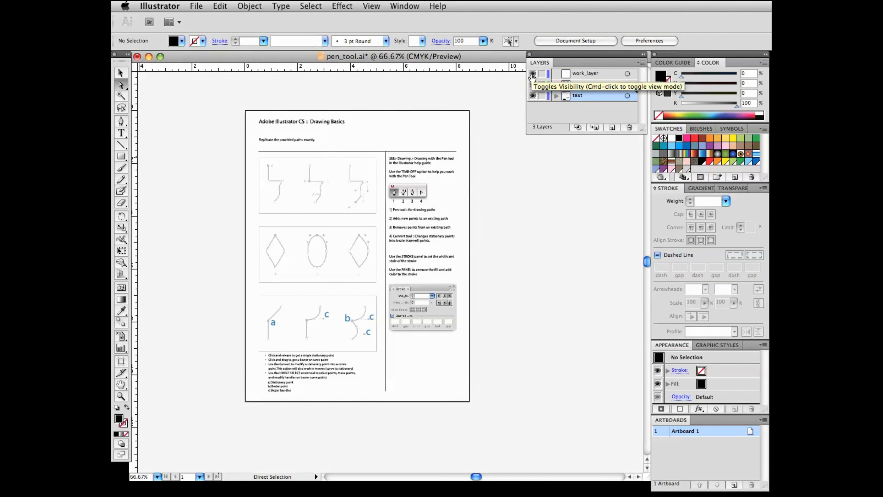
# Make the work_layer, demo_paced_art and text layers active one after another.
pyautogui.click(584, 74)
pyautogui.click(579, 87)
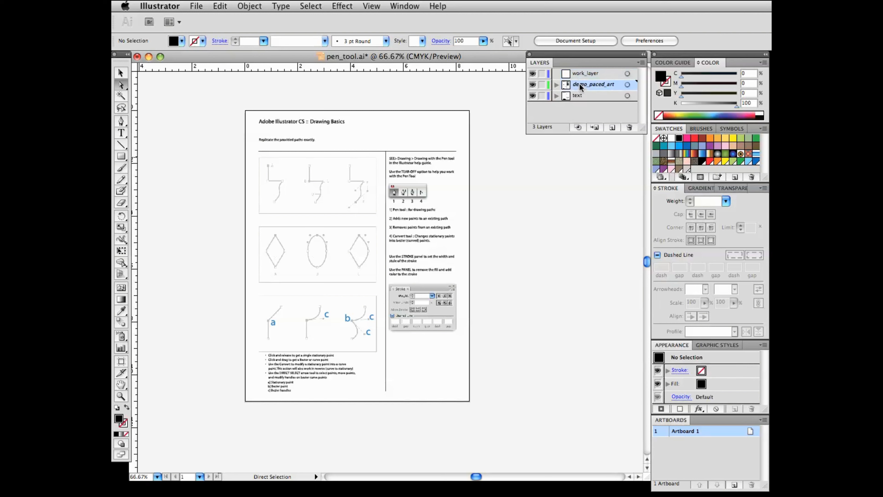
pyautogui.click(580, 97)
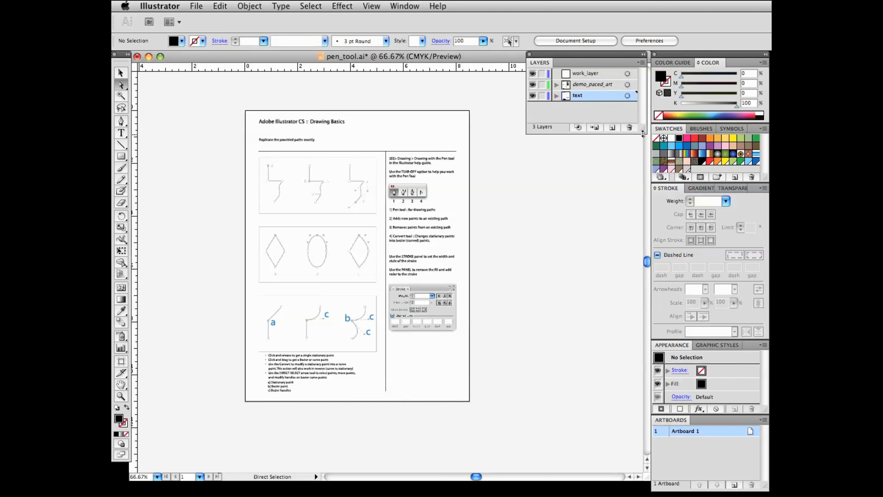
# Enlarge the layer list and expand the text and demo_paced_art layers to examine the objects they contain.
pyautogui.moveTo(642, 133); pyautogui.dragTo(642, 223)
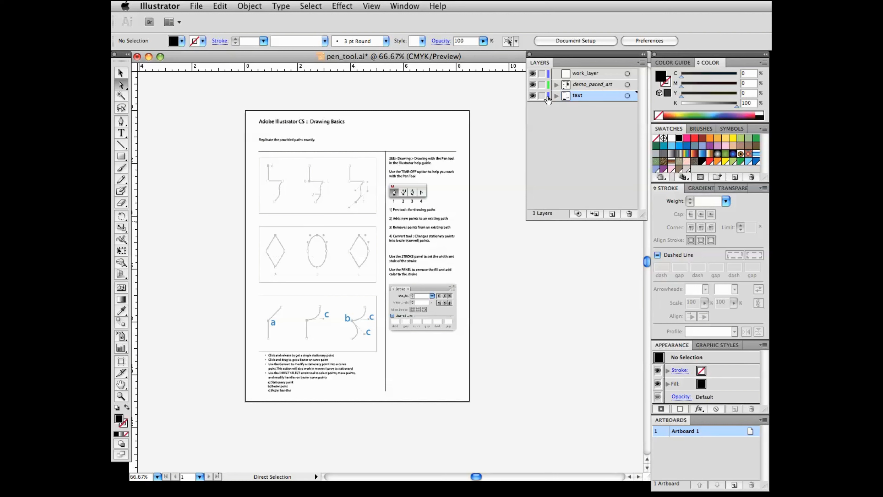
pyautogui.click(556, 95)
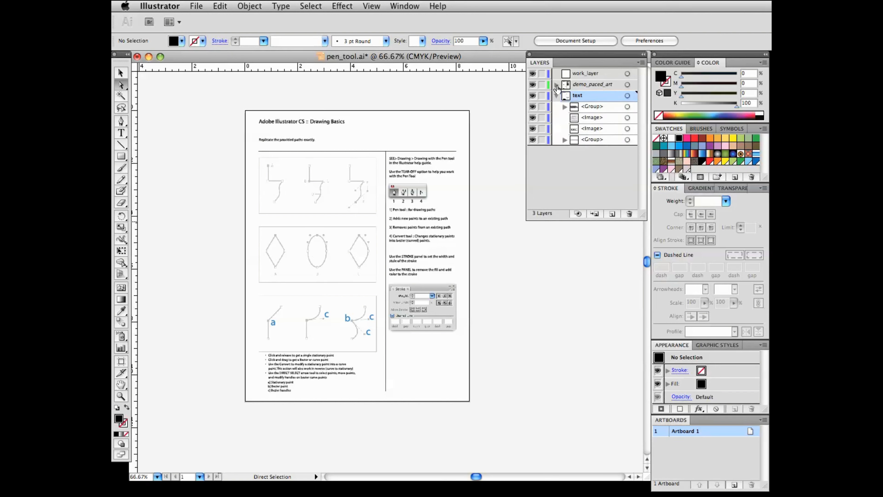
pyautogui.click(557, 84)
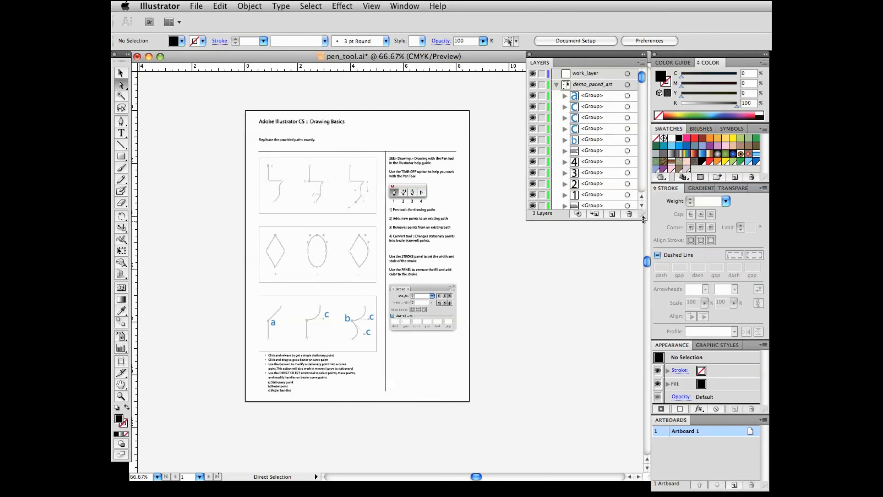
pyautogui.moveTo(643, 219); pyautogui.dragTo(641, 81)
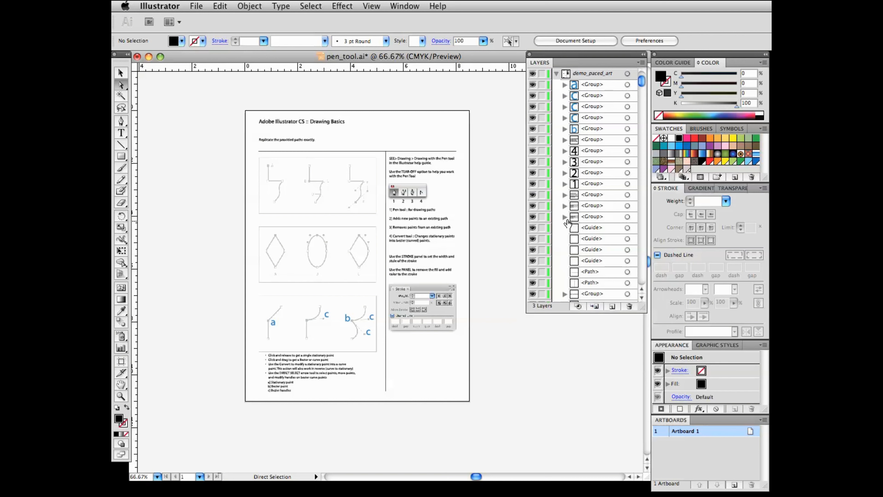
pyautogui.click(565, 217)
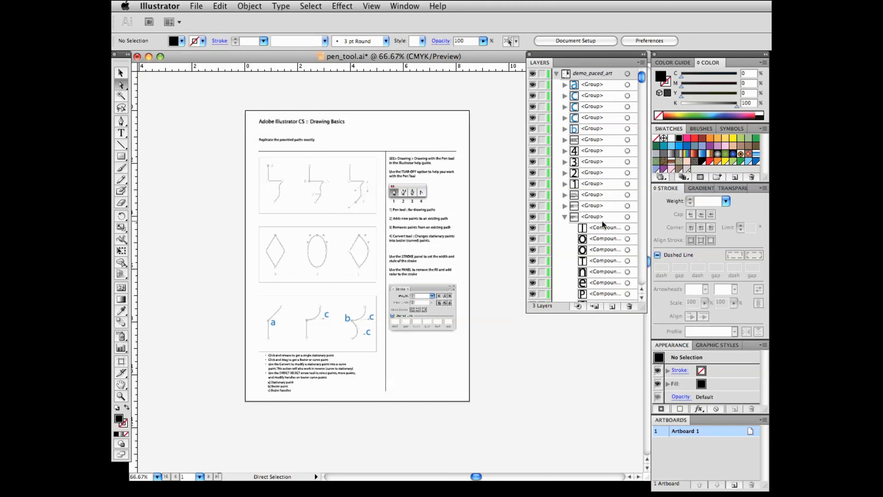
pyautogui.click(565, 216)
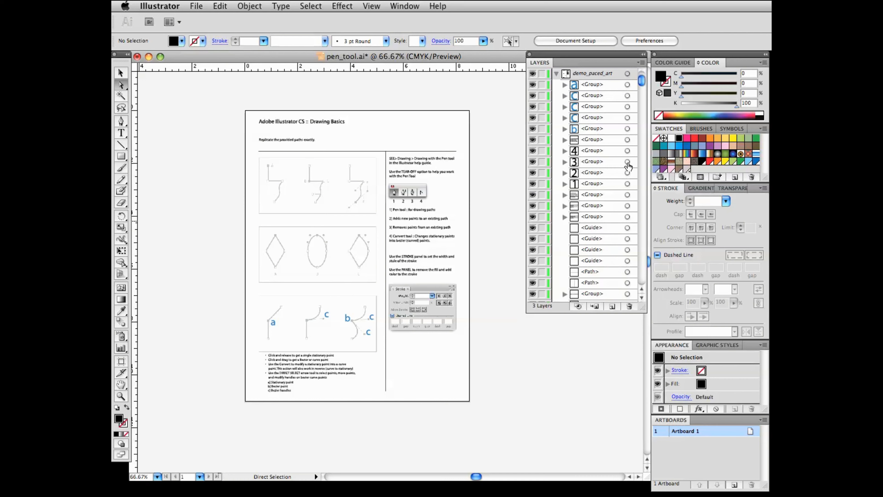
pyautogui.moveTo(641, 82)
pyautogui.mouseDown()
pyautogui.moveTo(641, 172)
pyautogui.moveTo(644, 65)
pyautogui.mouseUp()
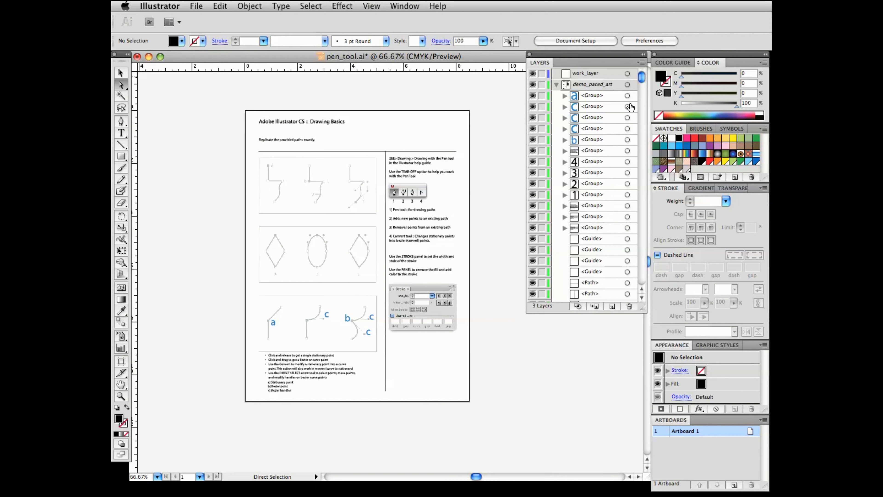
# Target several groups within demo_paced_art to see which artwork each one holds, and collapse the layer.
pyautogui.click(614, 118)
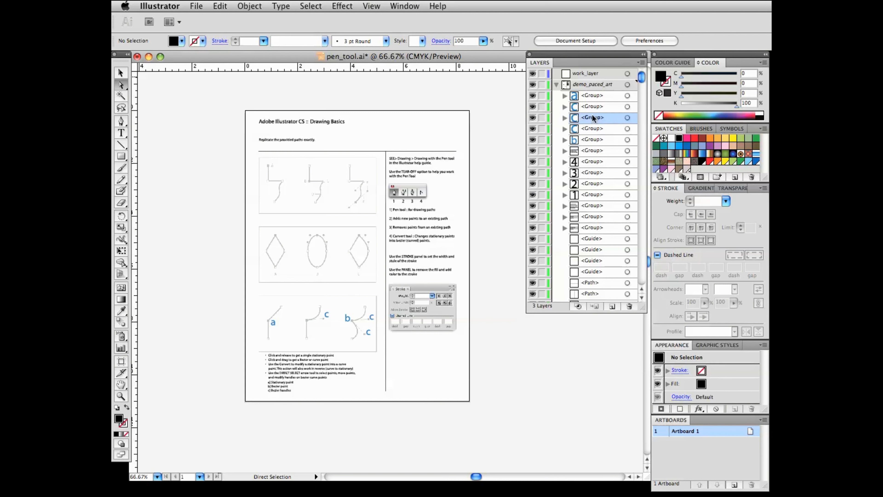
pyautogui.click(595, 130)
pyautogui.click(595, 141)
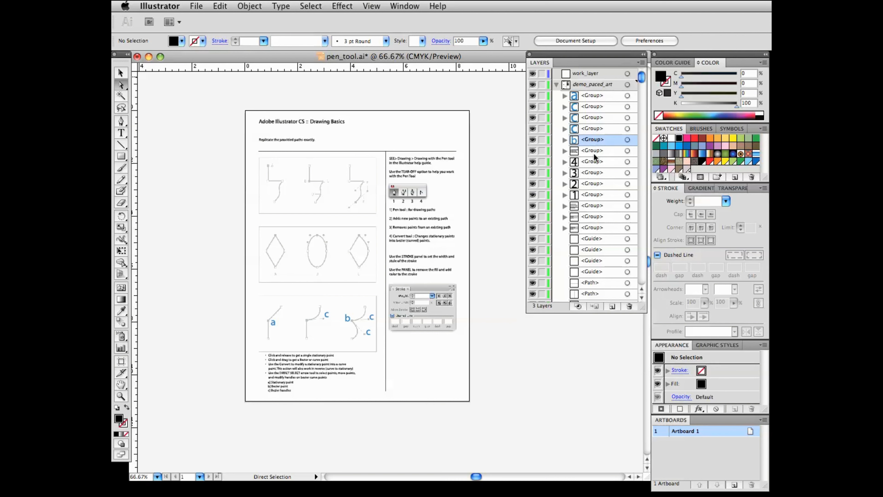
pyautogui.click(592, 152)
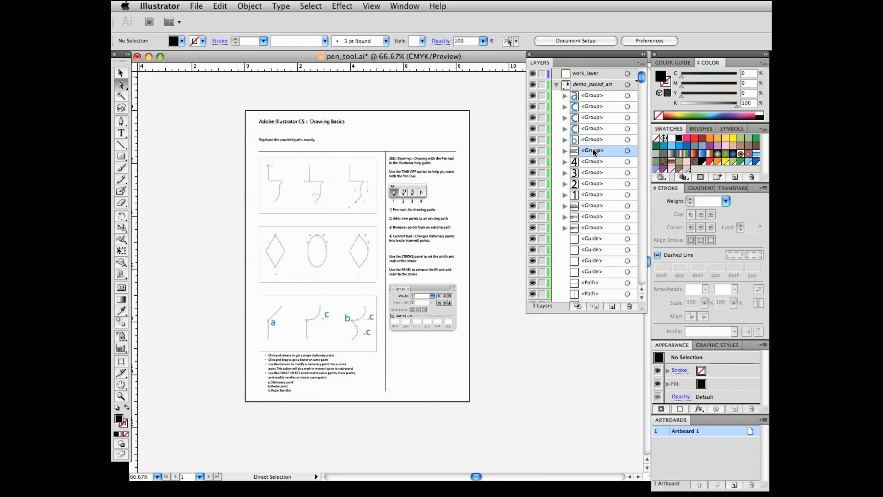
pyautogui.click(627, 152)
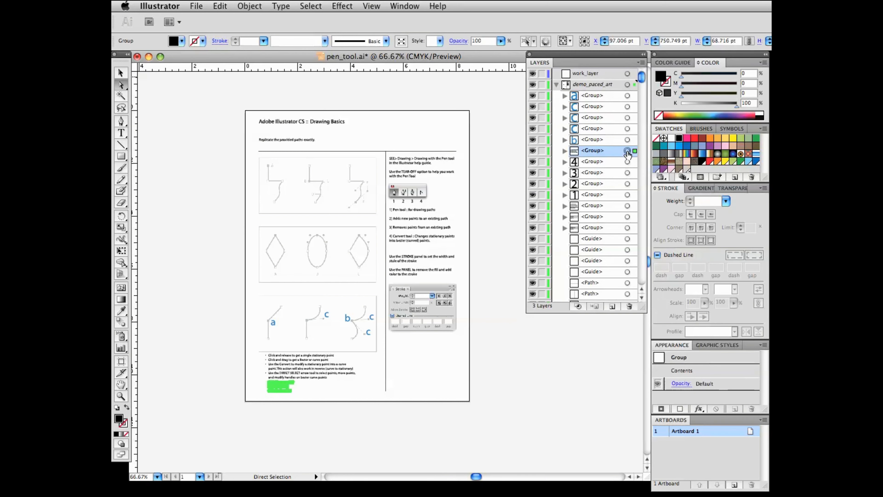
pyautogui.click(627, 140)
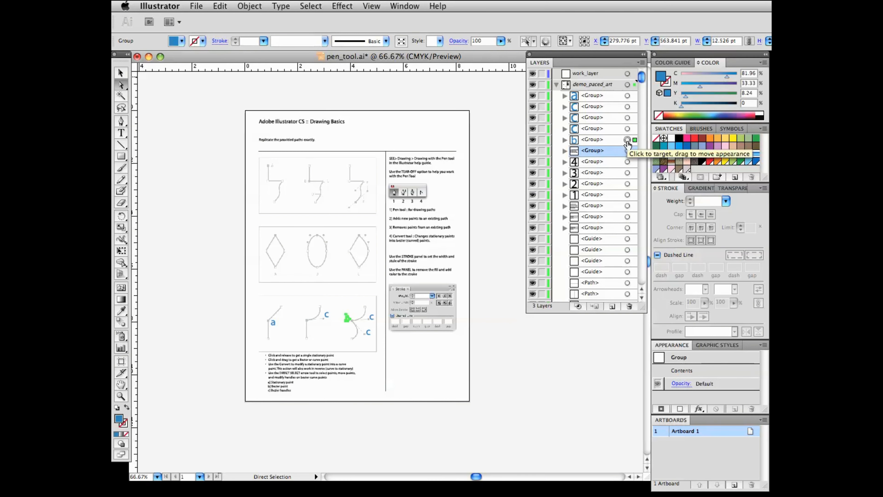
pyautogui.click(627, 118)
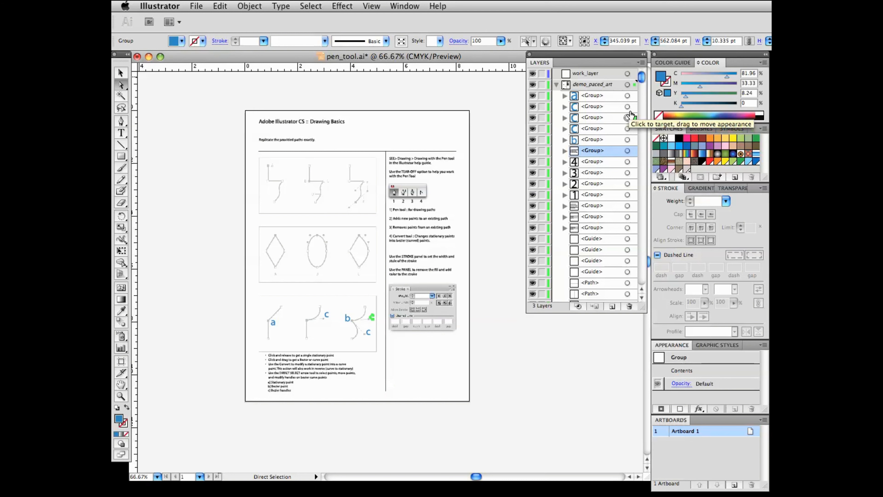
pyautogui.click(627, 107)
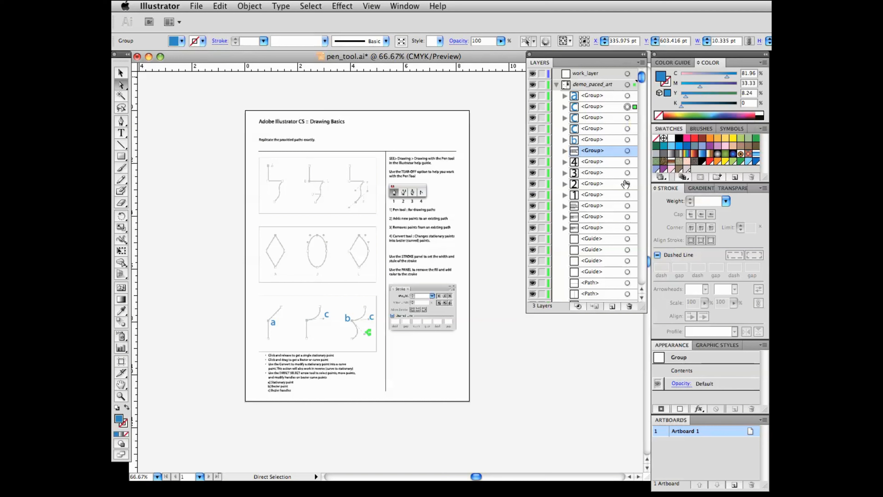
pyautogui.click(627, 206)
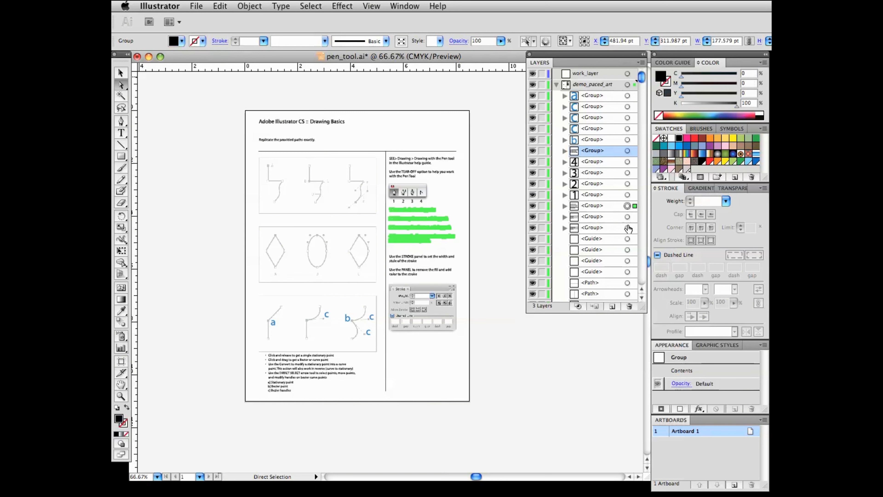
pyautogui.click(626, 240)
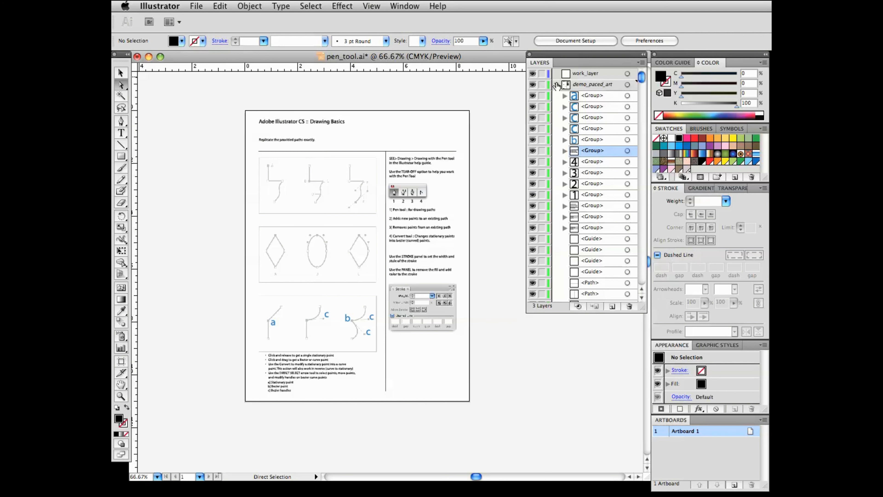
pyautogui.click(554, 85)
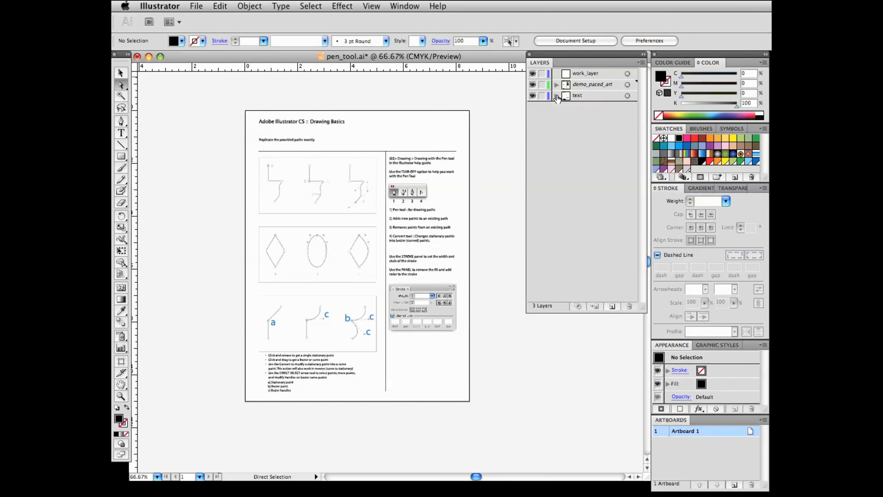
# Lock the demo_paced_art and text layers, and make work_layer the active layer, keeping it visible.
pyautogui.click(542, 85)
pyautogui.click(541, 95)
pyautogui.click(584, 74)
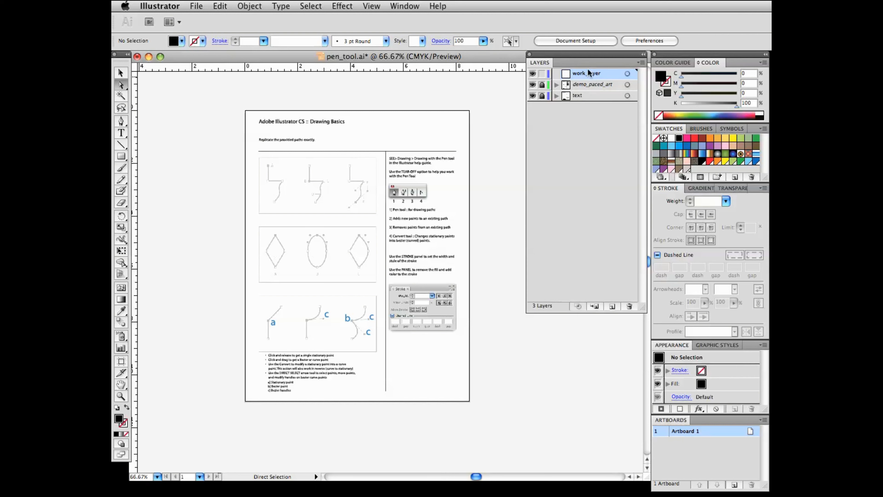
pyautogui.click(532, 74)
pyautogui.click(532, 74)
pyautogui.click(532, 74)
# Tear off the Pen tool group as a floating palette and place it above the middle path of the first example box.
pyautogui.press('z')
pyautogui.click(330, 192)
pyautogui.click(418, 329)
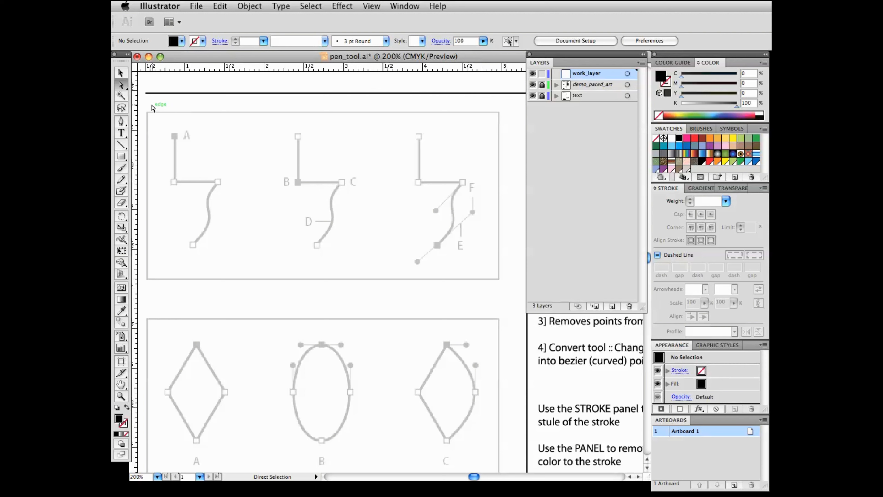
pyautogui.click(121, 124)
pyautogui.click(121, 123)
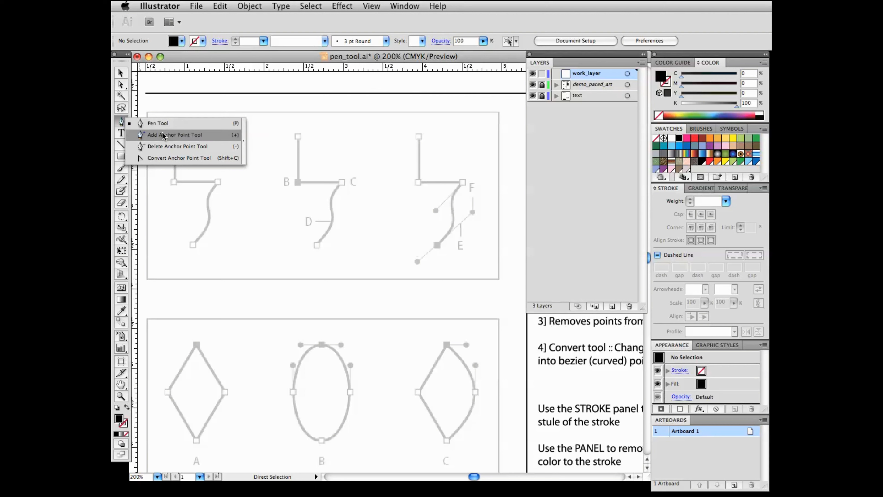
pyautogui.click(242, 141)
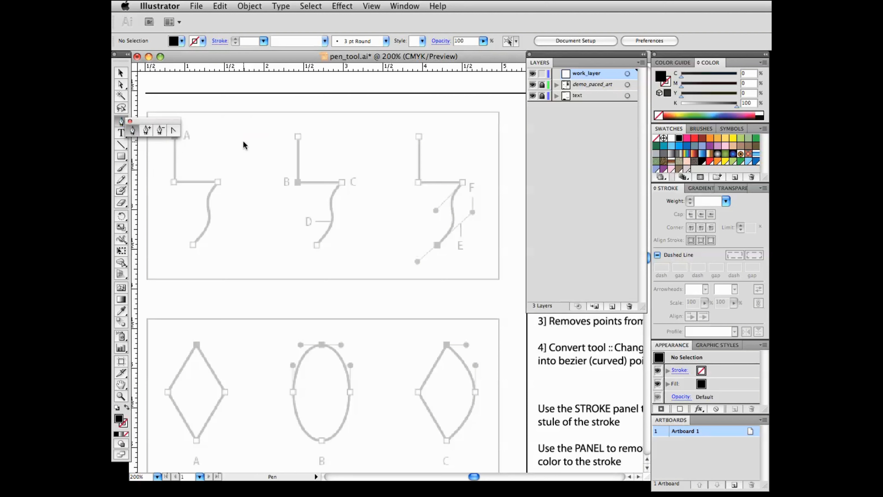
pyautogui.moveTo(155, 125); pyautogui.dragTo(322, 96)
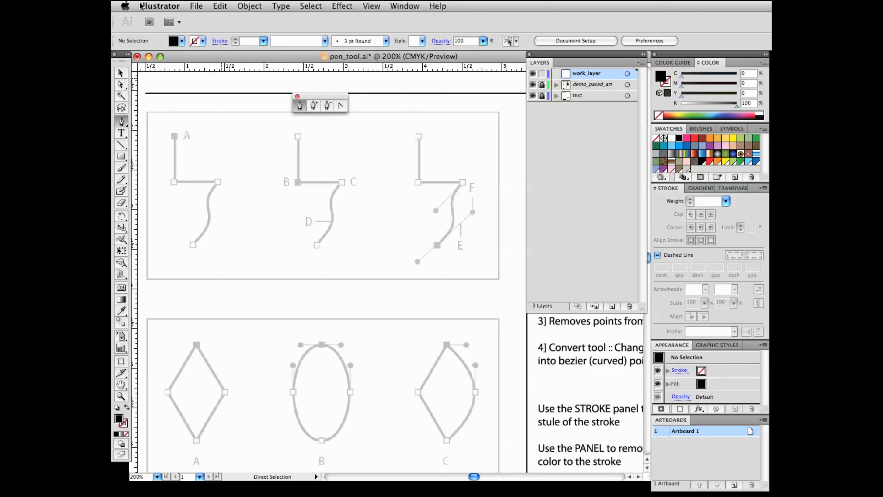
pyautogui.click(147, 6)
pyautogui.moveTo(158, 36)
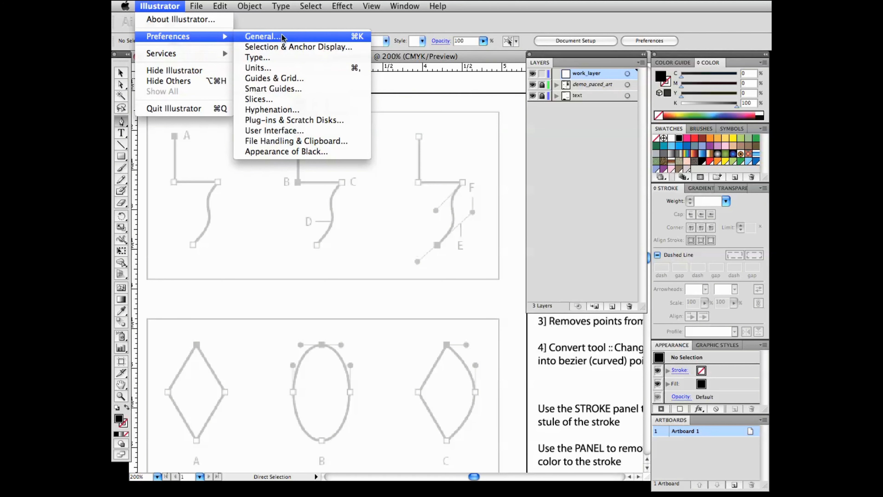
pyautogui.click(152, 6)
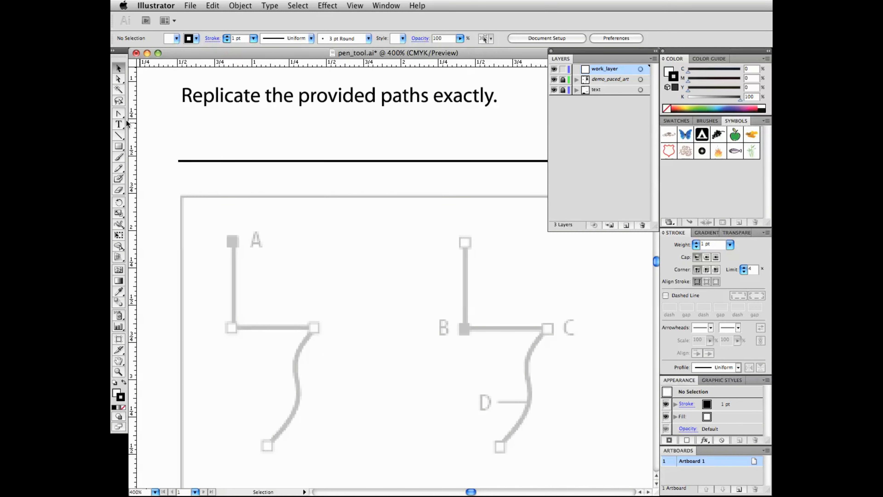
# Float the Pen tool group as its own palette beneath the heading "Replicate the provided paths exactly.".
pyautogui.click(119, 115)
pyautogui.click(118, 114)
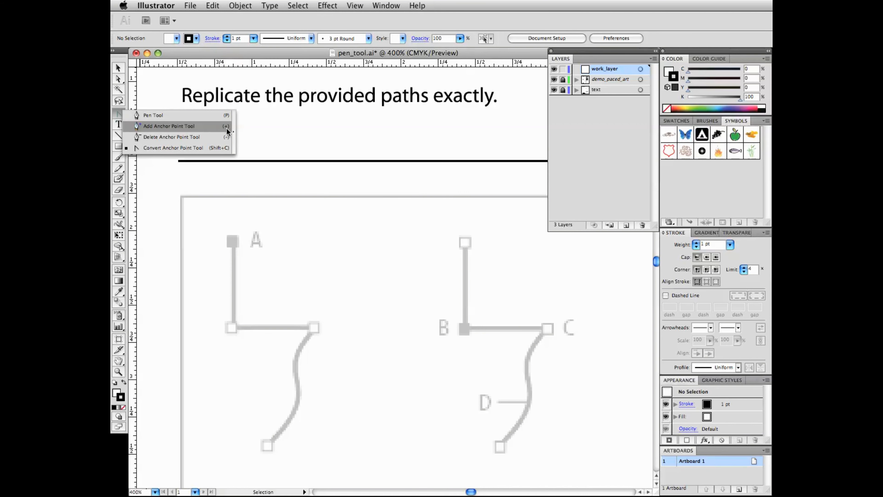
pyautogui.click(232, 130)
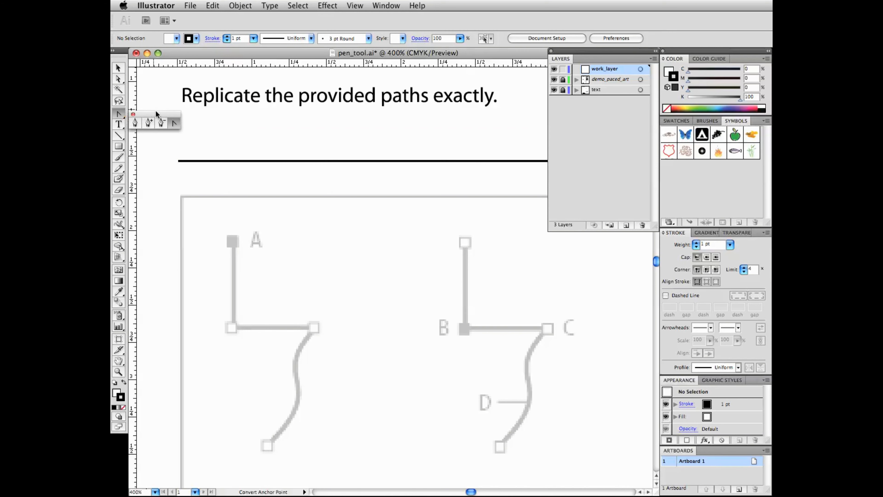
pyautogui.moveTo(155, 111); pyautogui.dragTo(257, 116)
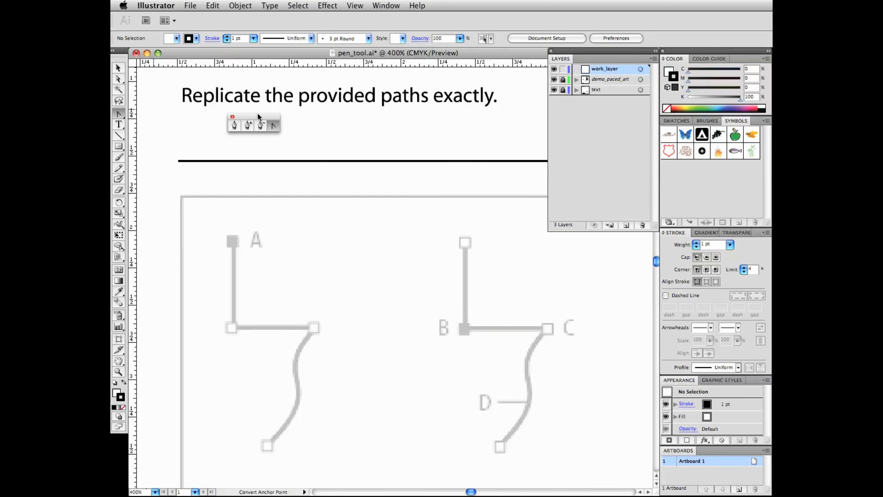
# Ready the Pen tool for tracing example path A and set the stroke weight to 2 pt.
pyautogui.press('z')
pyautogui.click(271, 348)
pyautogui.press('h')
pyautogui.moveTo(414, 266)
pyautogui.mouseDown()
pyautogui.moveTo(412, 280)
pyautogui.moveTo(406, 270)
pyautogui.mouseUp()
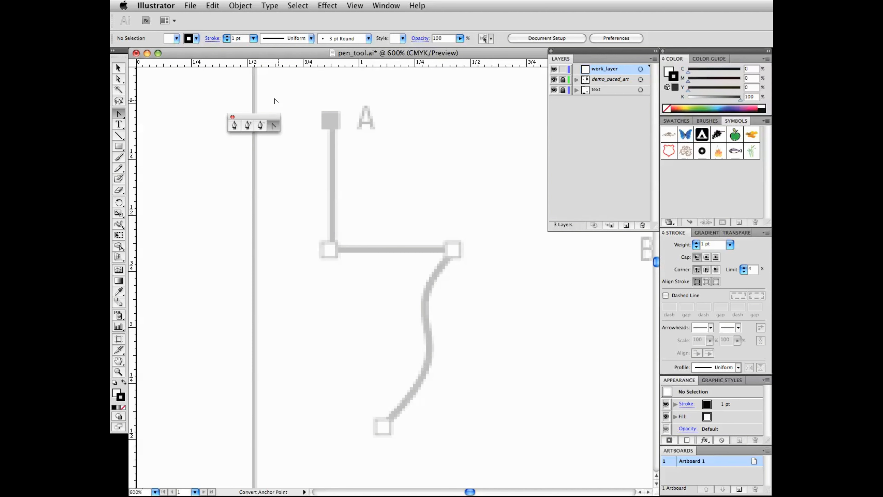
pyautogui.click(233, 125)
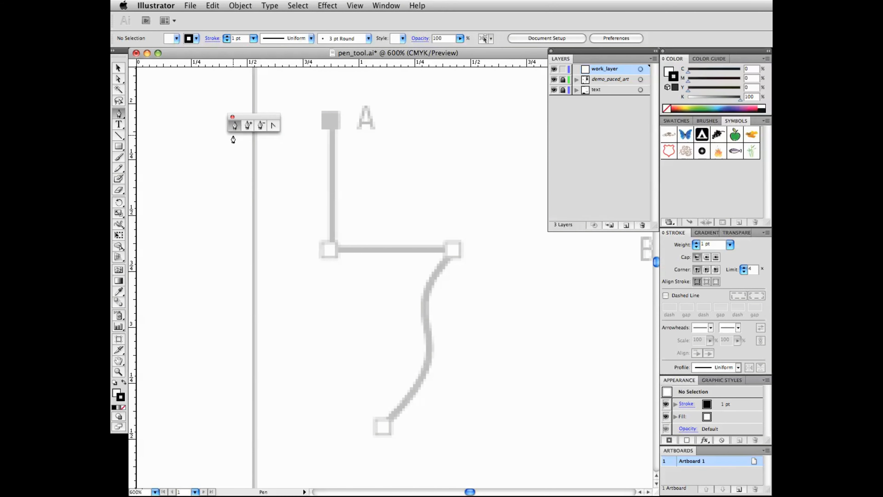
pyautogui.click(176, 39)
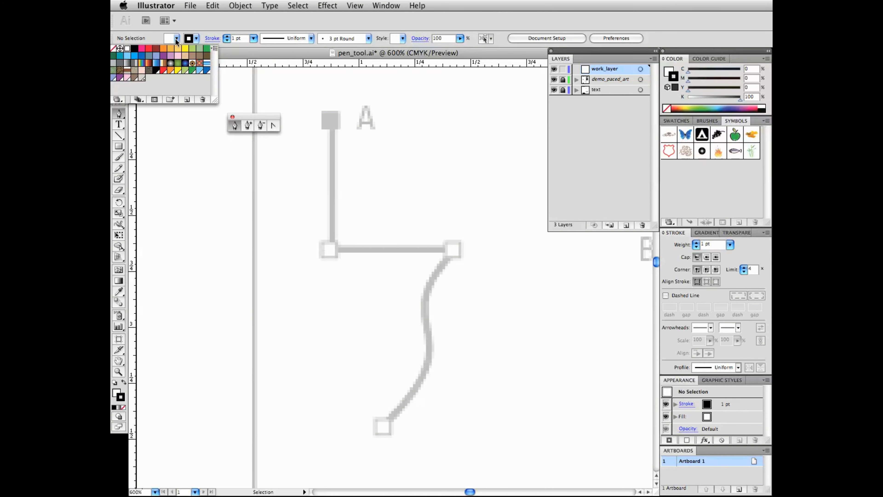
pyautogui.click(197, 40)
pyautogui.click(197, 39)
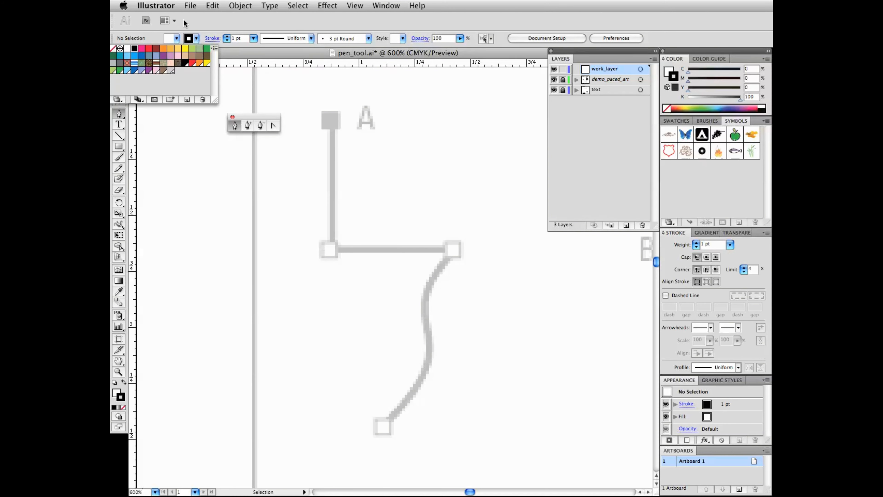
pyautogui.click(227, 37)
pyautogui.click(227, 37)
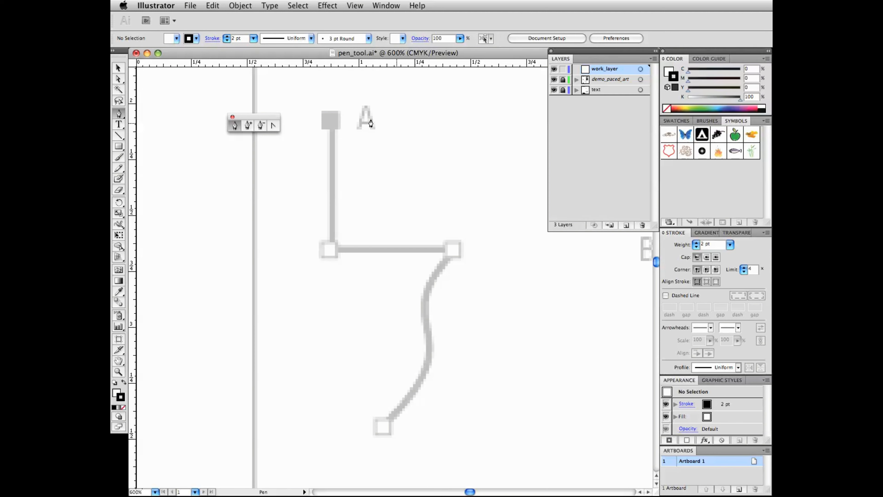
# Trace example path A with four corner points: straight down, straight across, and diagonally to the lower endpoint.
pyautogui.click(331, 125)
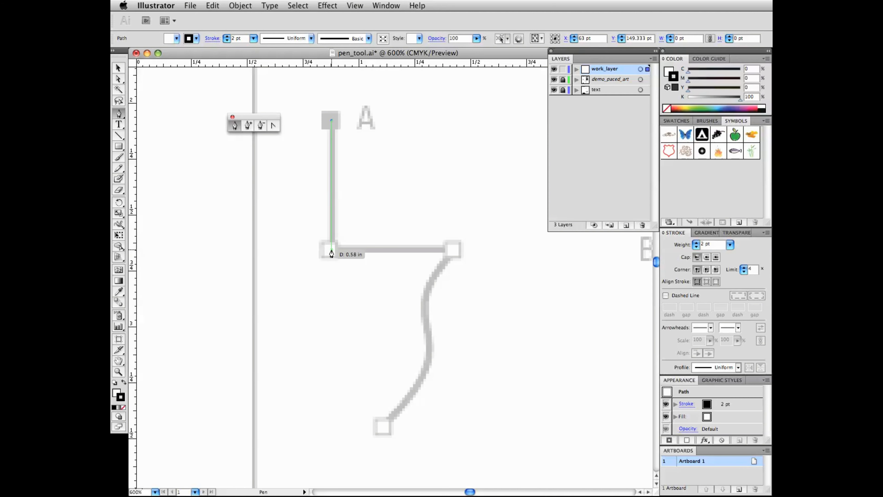
pyautogui.click(331, 254)
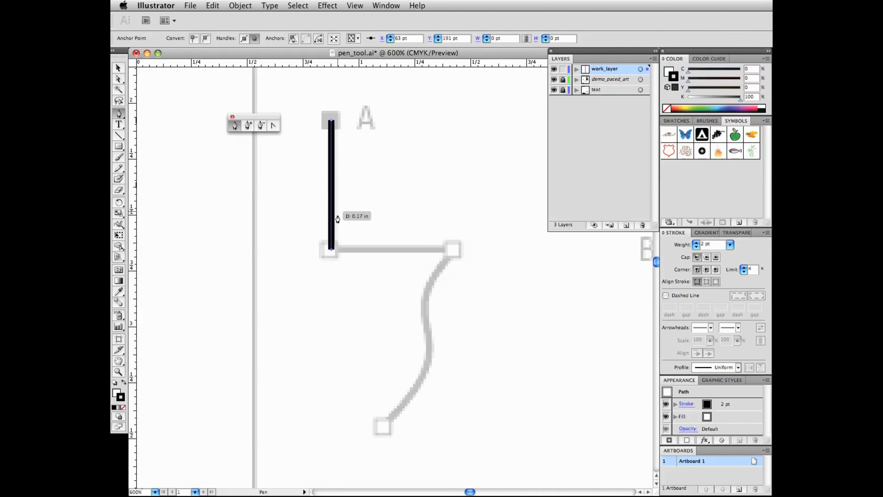
pyautogui.keyDown('shift'); pyautogui.click(453, 255); pyautogui.keyUp('shift')
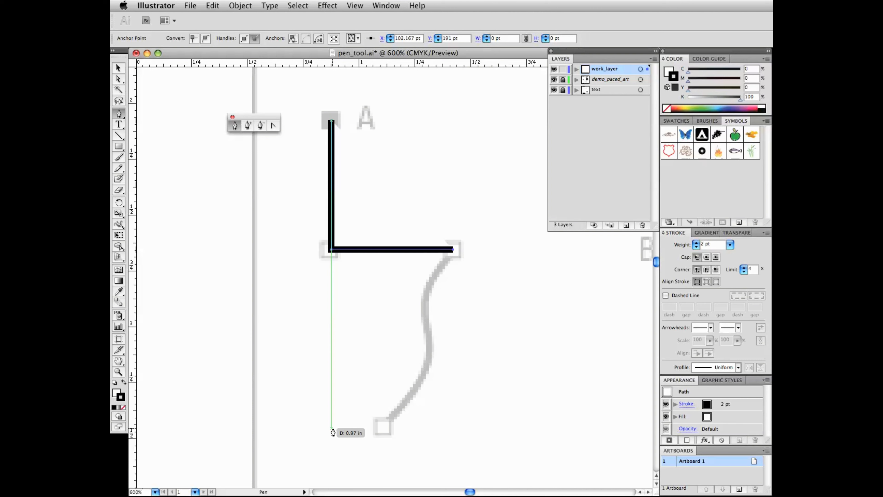
pyautogui.click(382, 425)
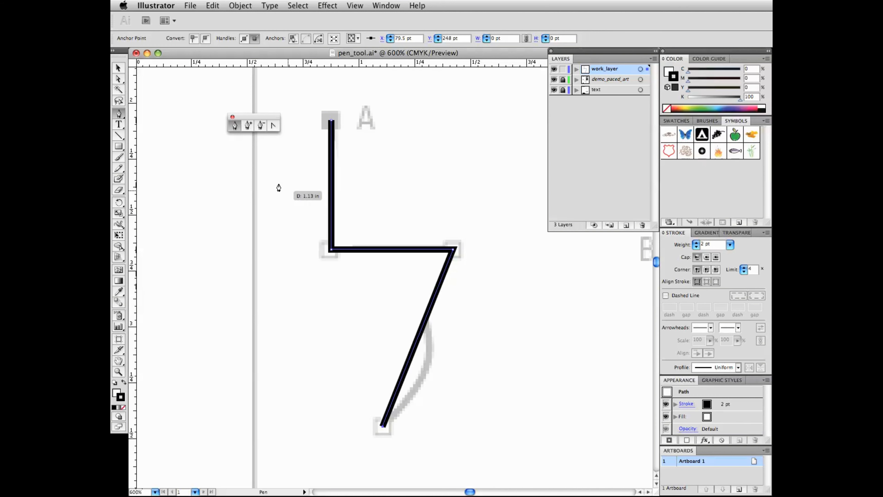
# Select the traced path, try an orange fill on it, and set its fill to None.
pyautogui.click(118, 68)
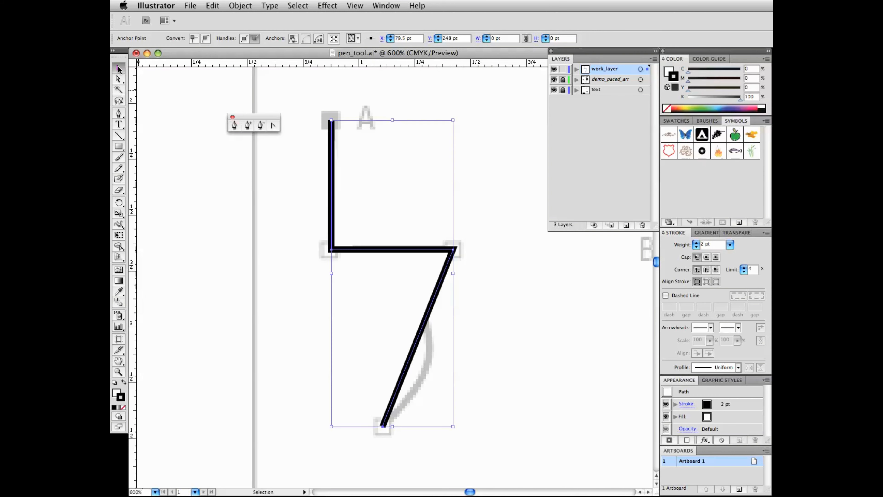
pyautogui.click(343, 249)
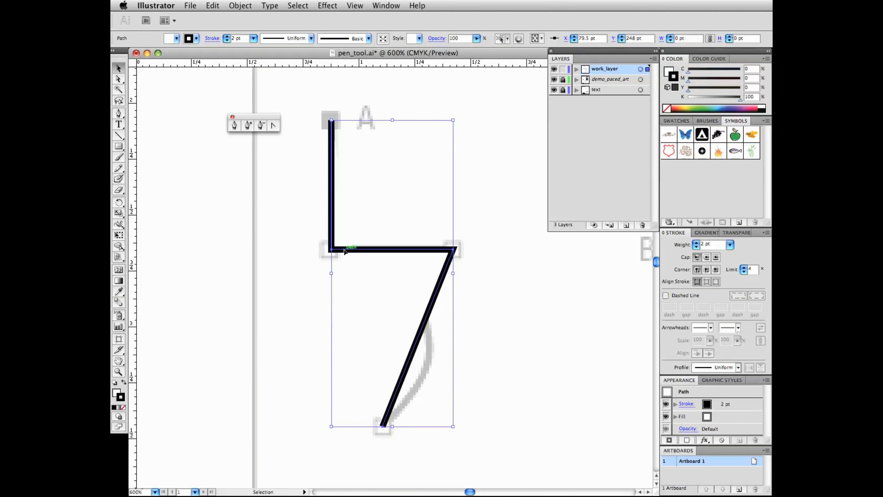
pyautogui.click(176, 38)
pyautogui.click(170, 49)
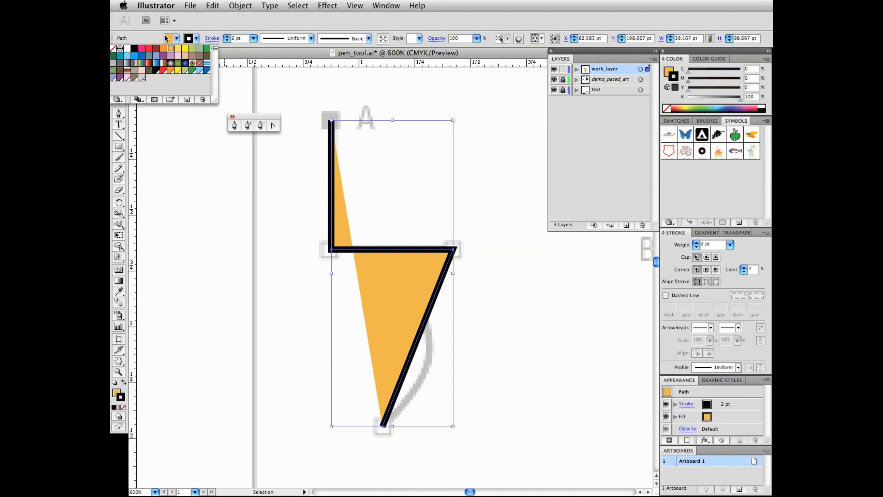
pyautogui.click(115, 50)
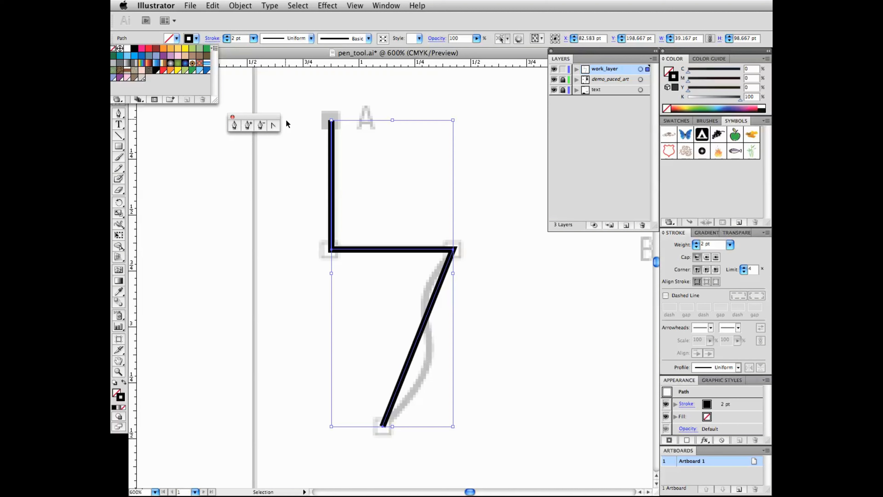
pyautogui.click(296, 124)
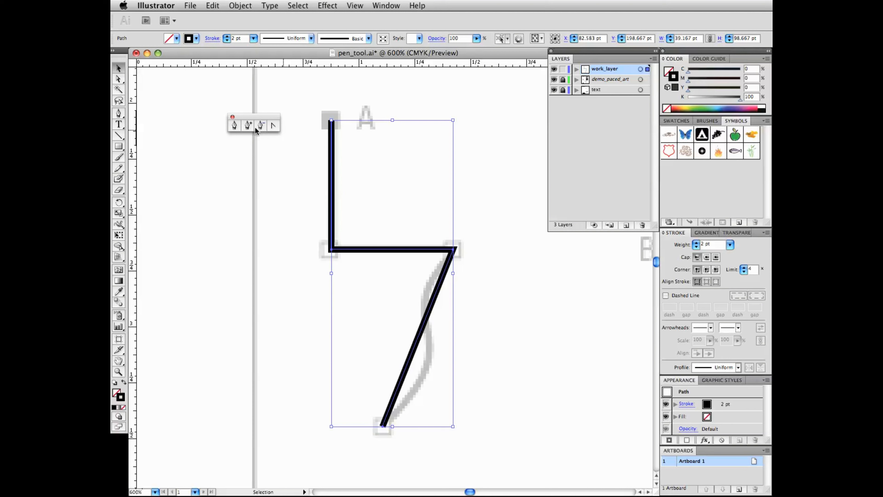
# Convert the path's lower endpoint to a curve point with the Convert Anchor Point tool, bending the last segment toward the example.
pyautogui.click(273, 125)
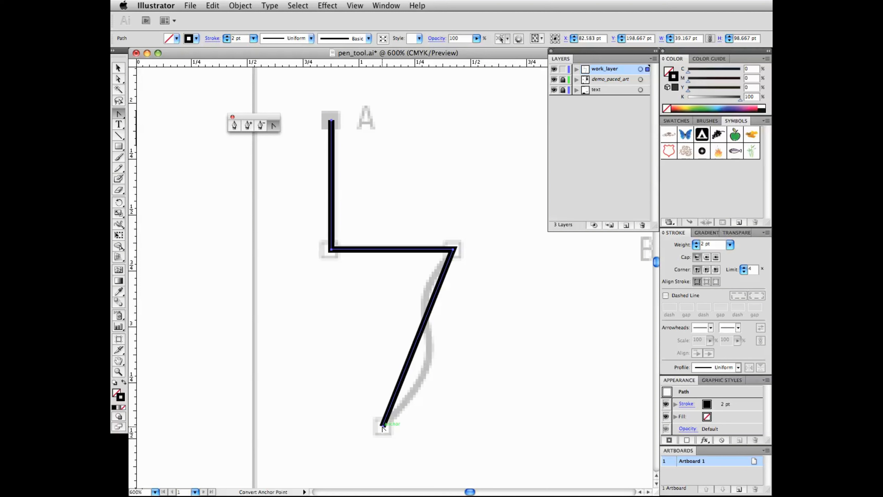
pyautogui.moveTo(382, 427); pyautogui.dragTo(334, 450)
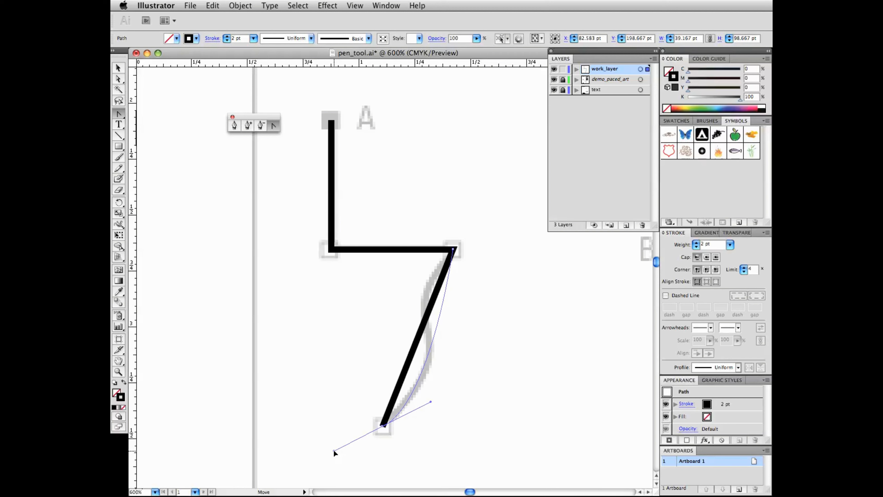
pyautogui.moveTo(333, 450); pyautogui.dragTo(332, 451)
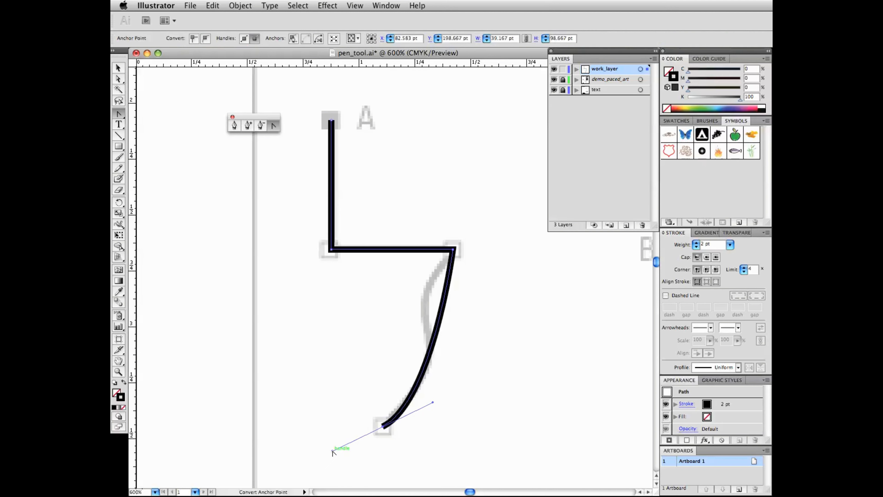
# Convert the anchor joining the horizontal and curved segments to a curve point, and retract its outer handle to keep the horizontal segment straight.
pyautogui.click(453, 251)
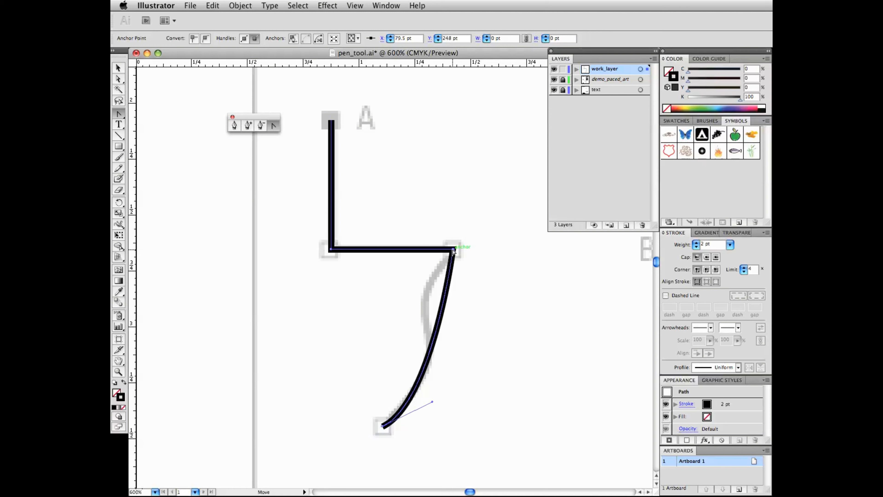
pyautogui.moveTo(453, 251); pyautogui.dragTo(403, 284)
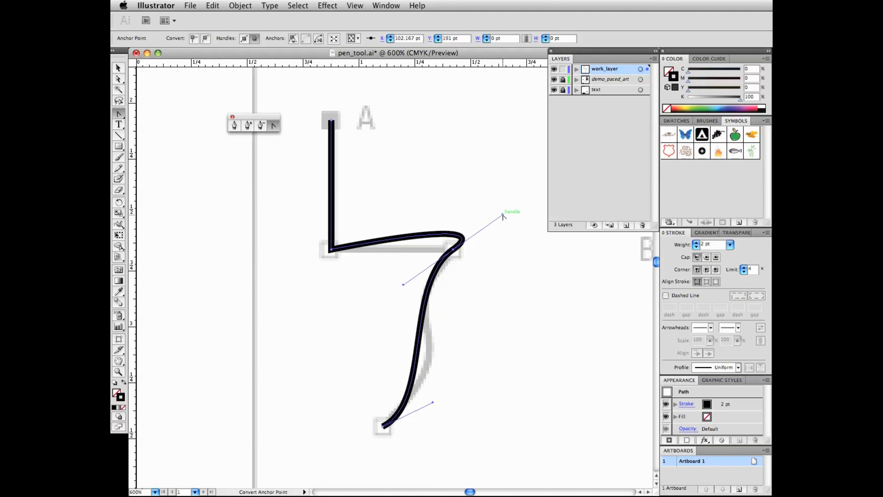
pyautogui.moveTo(503, 216); pyautogui.dragTo(375, 239)
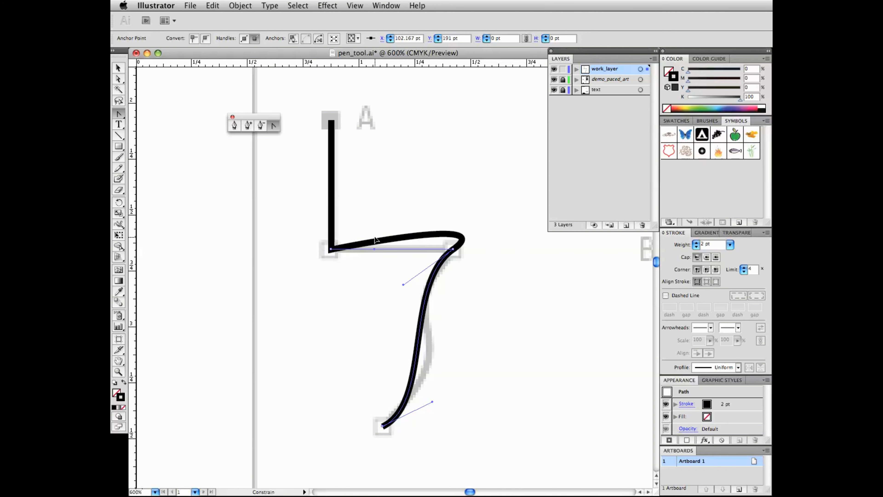
pyautogui.moveTo(385, 220)
pyautogui.mouseDown()
pyautogui.moveTo(393, 211)
pyautogui.moveTo(379, 216)
pyautogui.mouseUp()
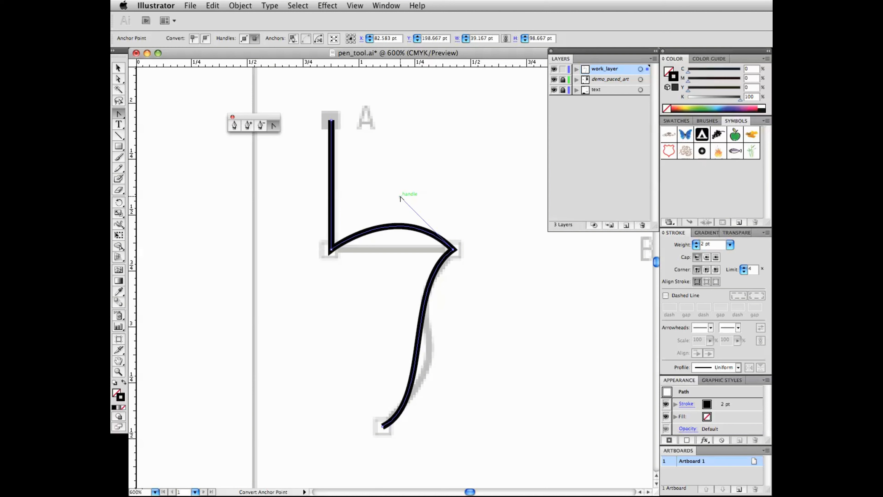
pyautogui.click(399, 197)
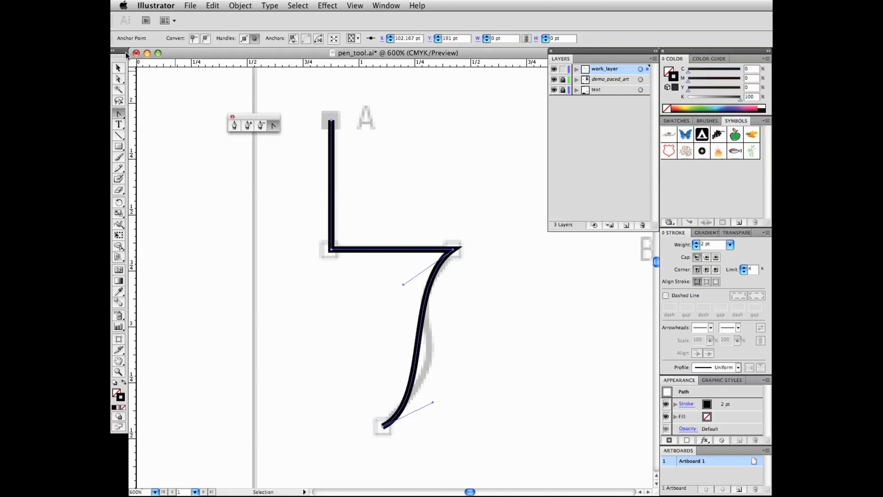
# Lengthen the direction handles of the curved segment's upper anchor and lower endpoint with Direct Selection to push the curve toward the example.
pyautogui.click(119, 80)
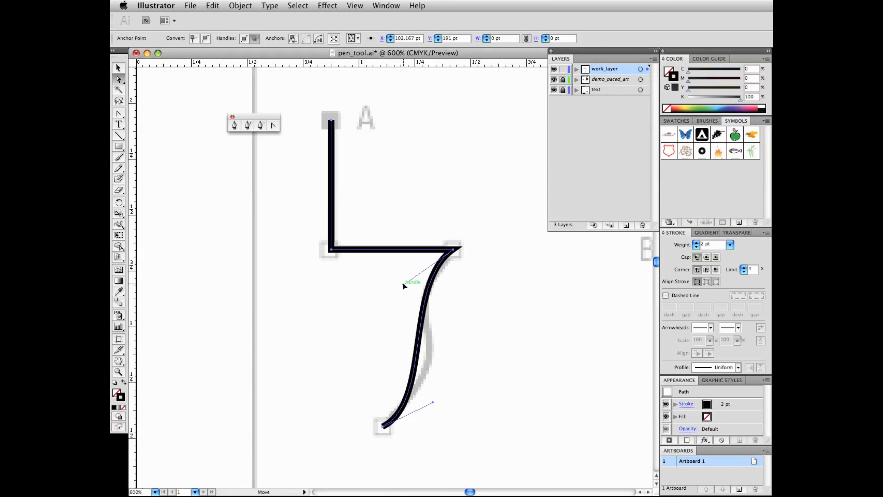
pyautogui.moveTo(402, 282)
pyautogui.mouseDown()
pyautogui.moveTo(351, 310)
pyautogui.moveTo(397, 290)
pyautogui.mouseUp()
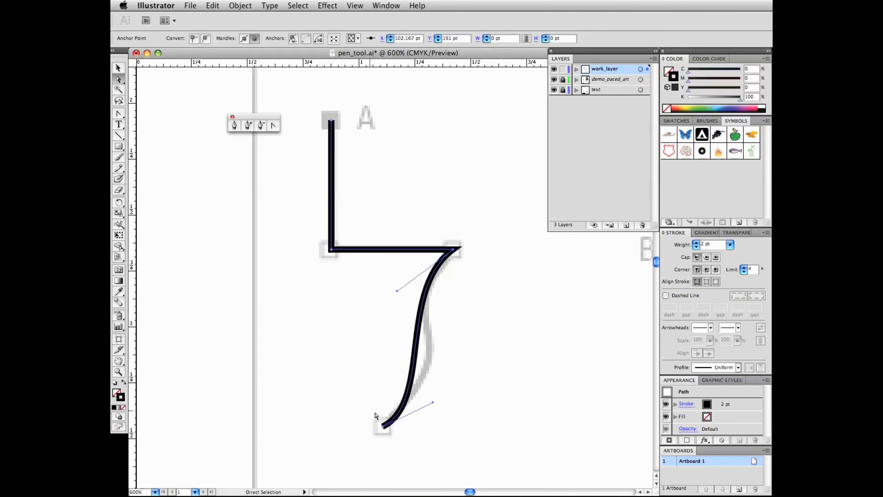
pyautogui.click(382, 427)
pyautogui.moveTo(433, 402); pyautogui.dragTo(452, 391)
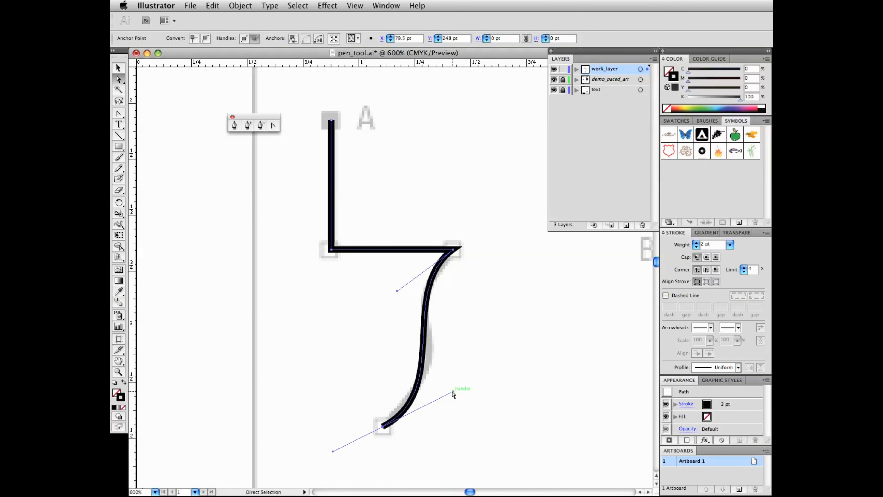
# Retract the lower endpoint's outer handle, and fine-tune the two remaining handles so the S-curve follows the gray example.
pyautogui.click(273, 124)
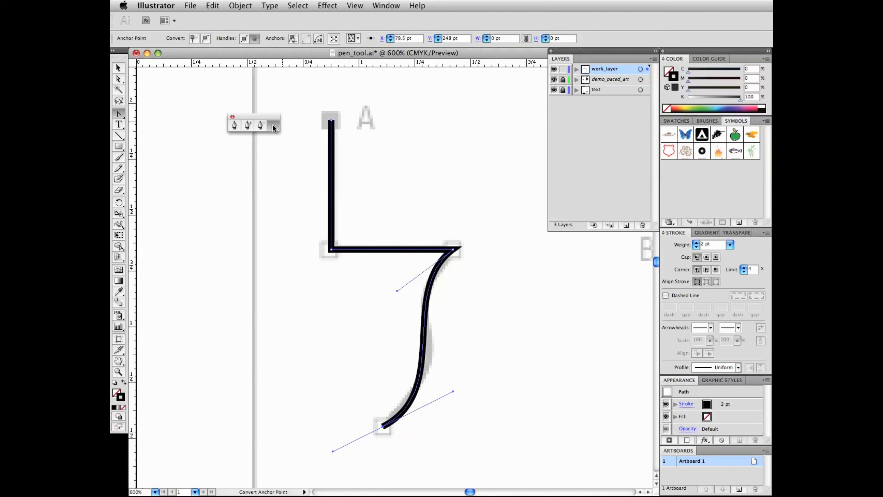
pyautogui.click(333, 452)
pyautogui.click(118, 79)
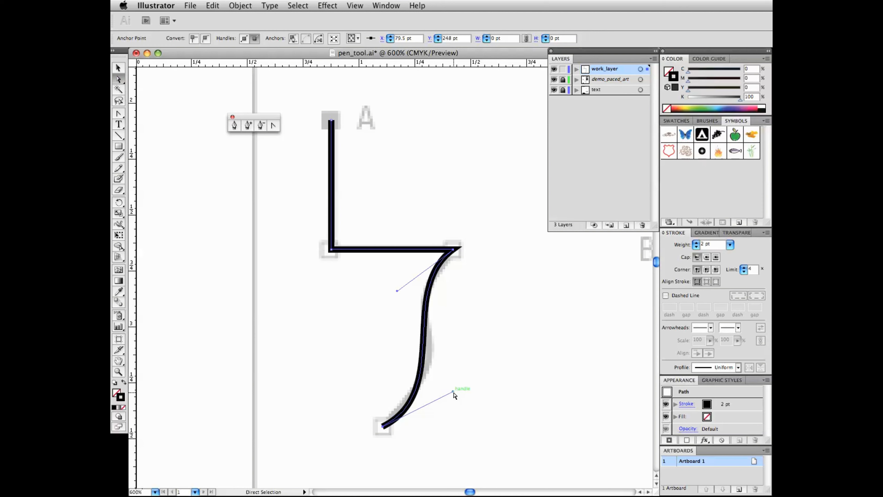
pyautogui.moveTo(454, 392)
pyautogui.mouseDown()
pyautogui.moveTo(463, 375)
pyautogui.moveTo(441, 397)
pyautogui.moveTo(552, 280)
pyautogui.moveTo(465, 373)
pyautogui.moveTo(531, 291)
pyautogui.moveTo(471, 361)
pyautogui.moveTo(543, 433)
pyautogui.moveTo(479, 336)
pyautogui.moveTo(528, 429)
pyautogui.moveTo(504, 384)
pyautogui.moveTo(472, 364)
pyautogui.mouseUp()
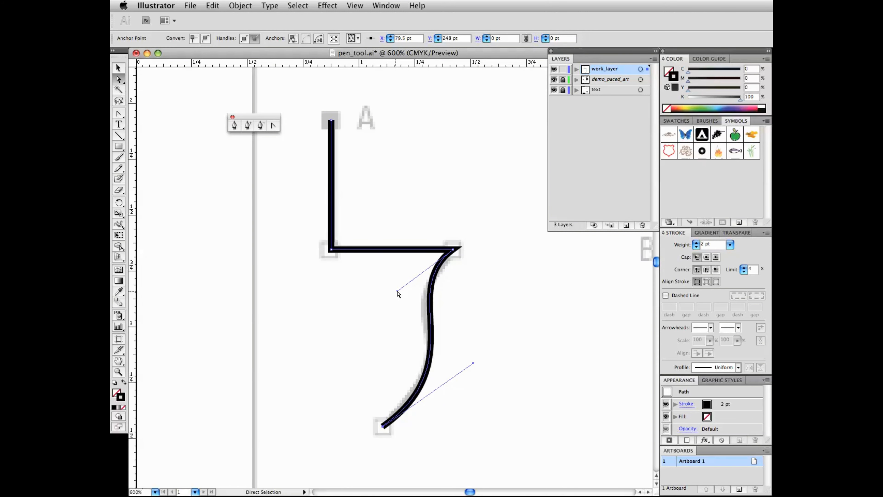
pyautogui.moveTo(397, 291); pyautogui.dragTo(388, 300)
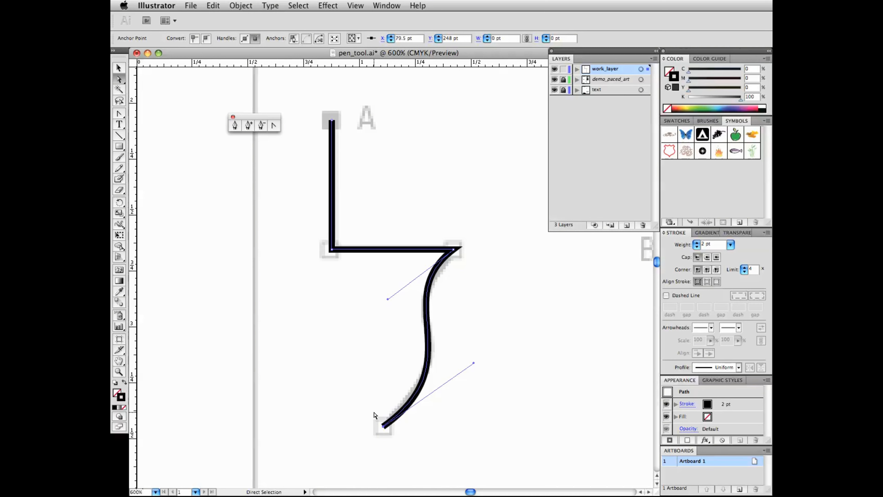
# Trace the gray diamond above the next letter A with the Pen tool as a closed four-corner path about 52 by 87 pt.
pyautogui.press('space')
pyautogui.moveTo(363, 411); pyautogui.dragTo(357, 204)
pyautogui.moveTo(361, 300); pyautogui.dragTo(345, 278)
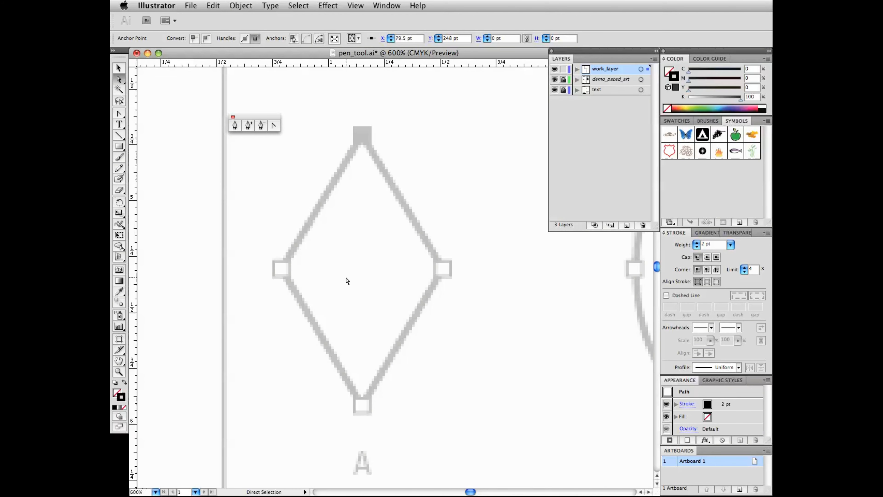
pyautogui.click(235, 125)
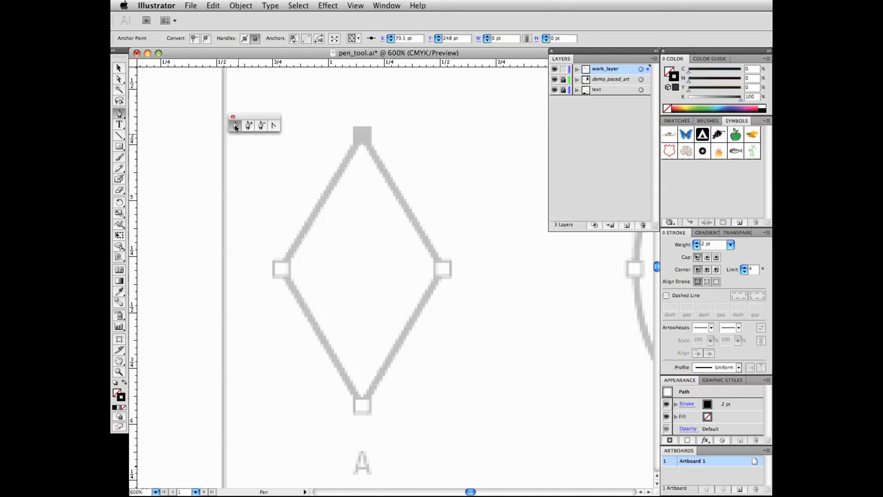
pyautogui.click(362, 136)
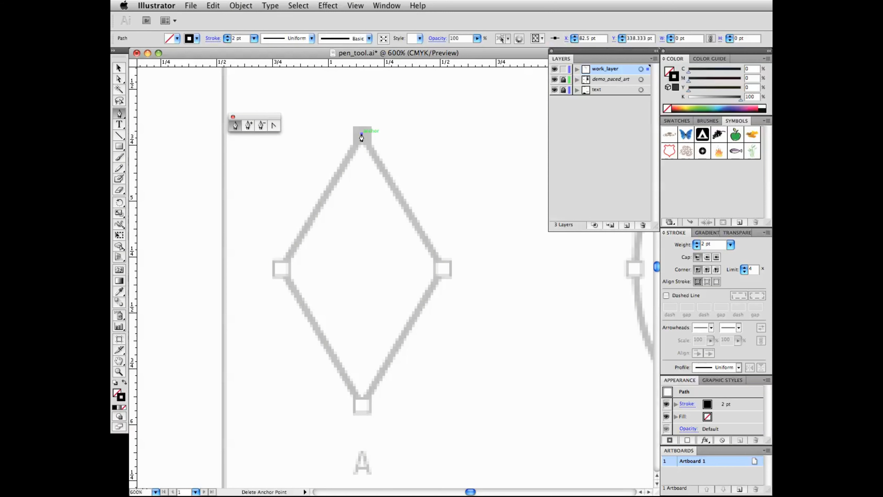
pyautogui.click(443, 268)
pyautogui.click(361, 405)
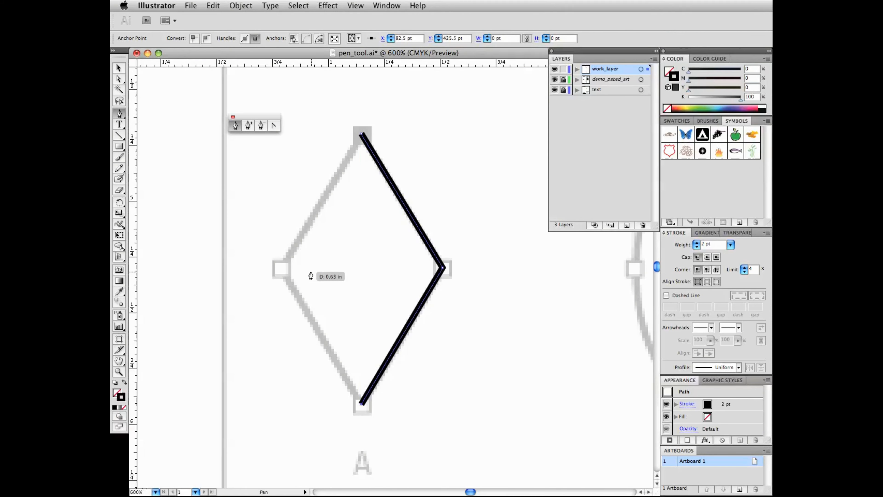
pyautogui.click(281, 268)
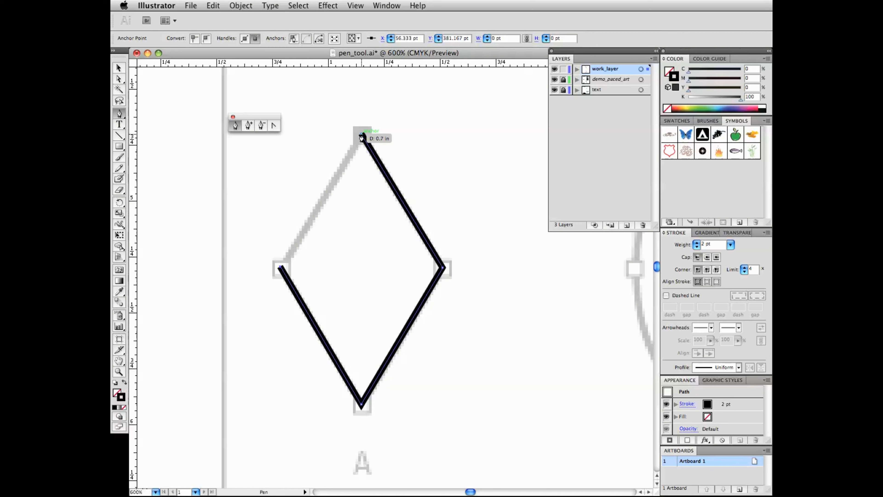
pyautogui.click(361, 136)
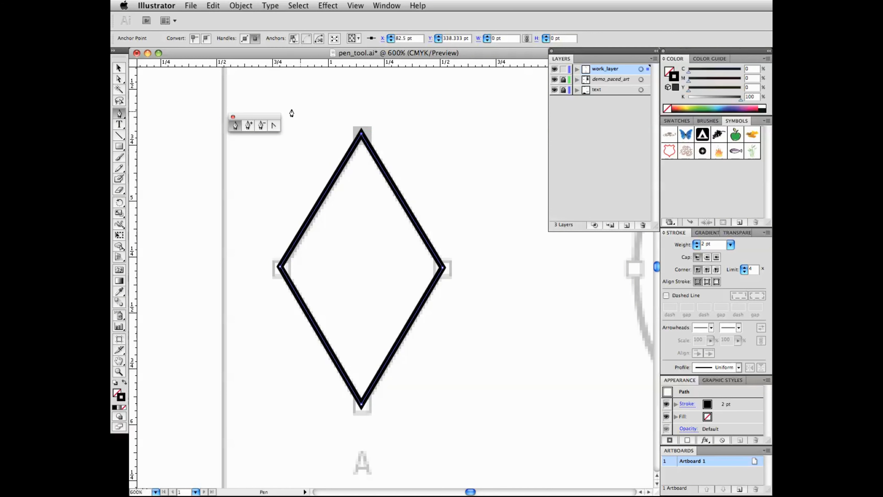
# Try moving the diamond's top anchor to above its right corner with Direct Selection, and return it to the gray square.
pyautogui.click(119, 80)
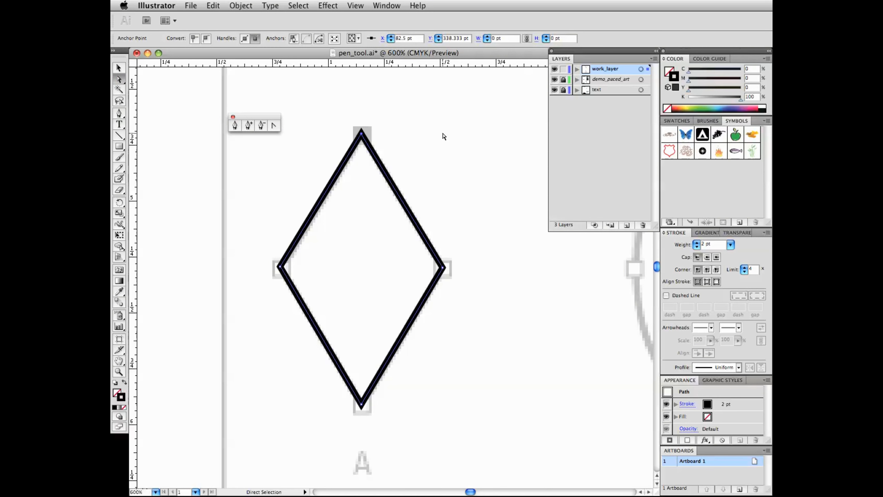
pyautogui.moveTo(362, 135); pyautogui.dragTo(444, 143)
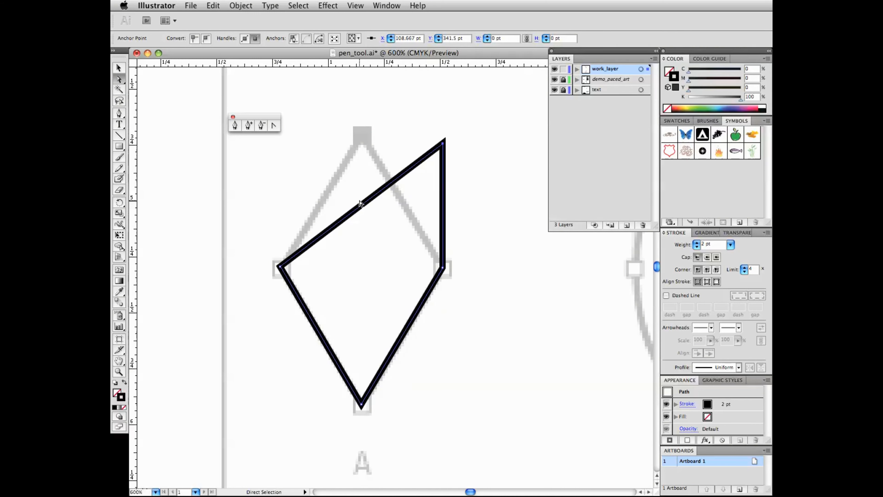
pyautogui.moveTo(444, 145); pyautogui.dragTo(362, 135)
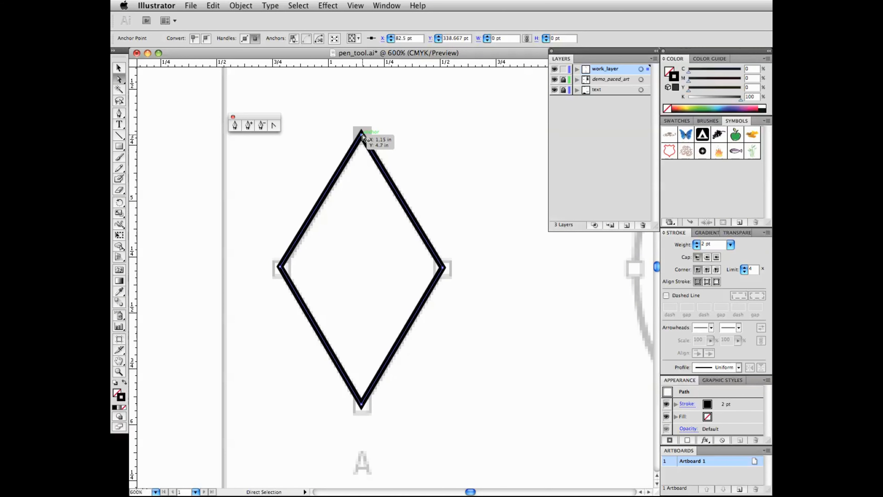
# Select the whole diamond path, try a Custard fill on it, and set its fill back to None.
pyautogui.click(119, 67)
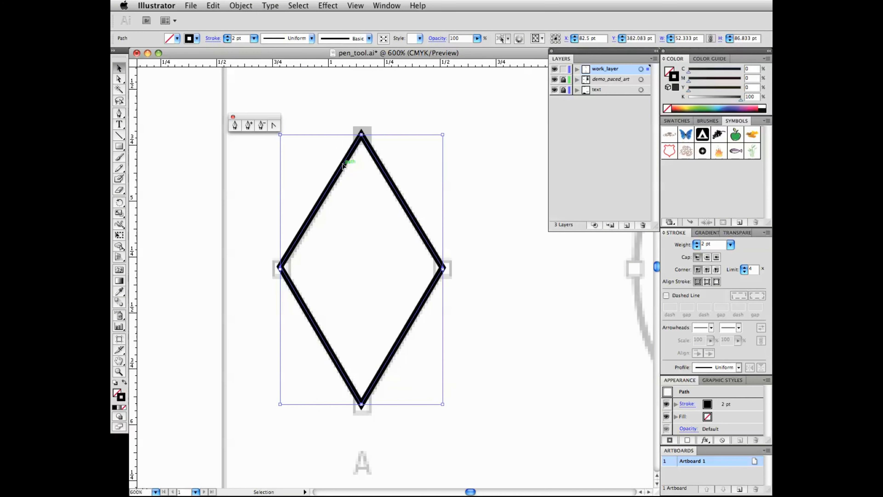
pyautogui.click(359, 218)
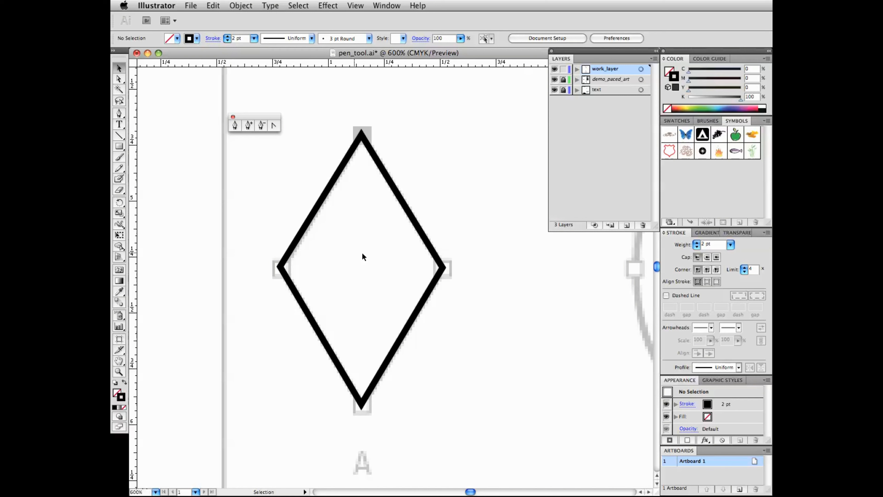
pyautogui.click(329, 183)
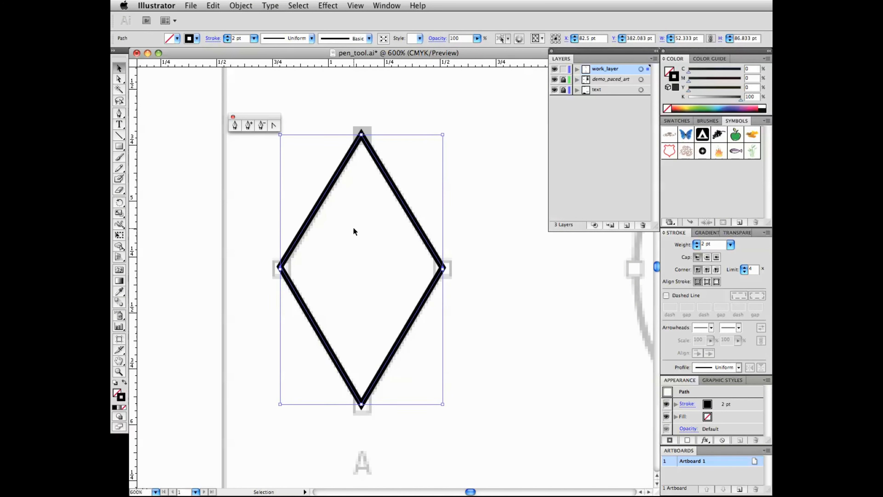
pyautogui.click(175, 38)
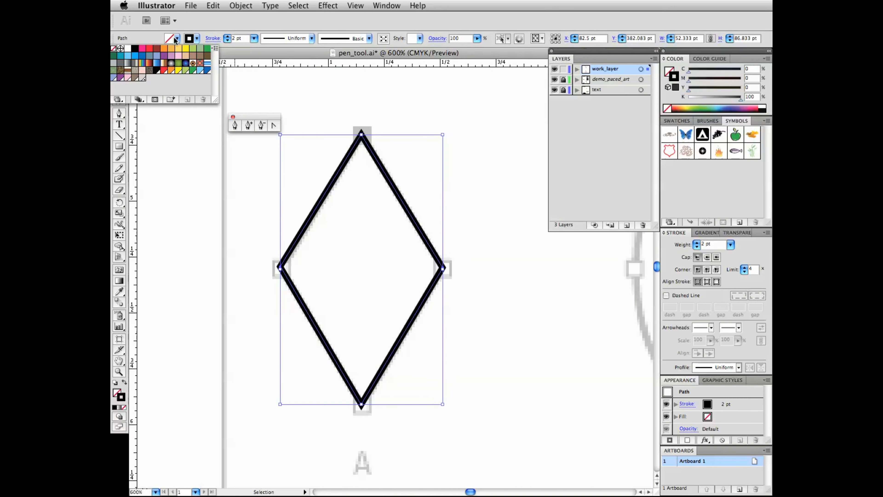
pyautogui.click(179, 49)
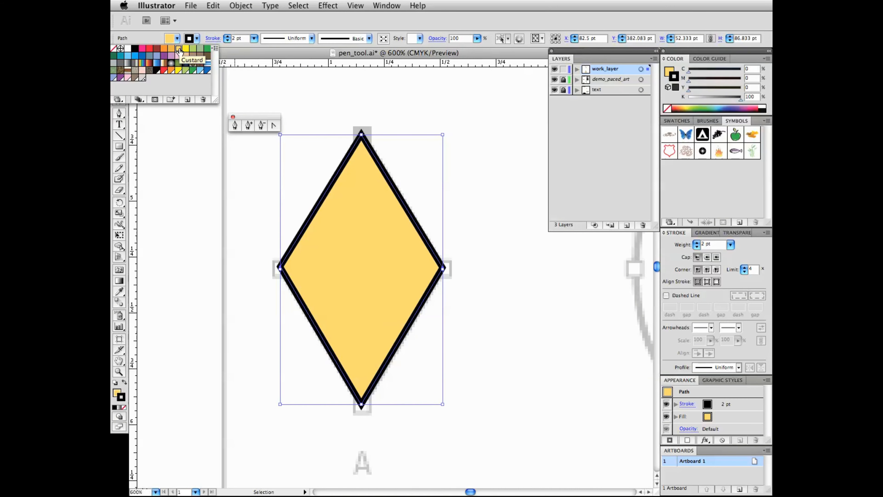
pyautogui.click(114, 49)
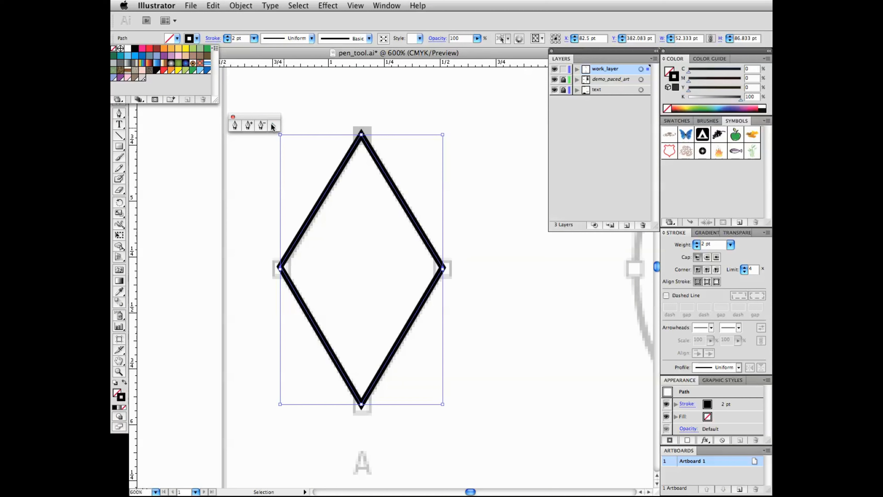
pyautogui.press('Escape')
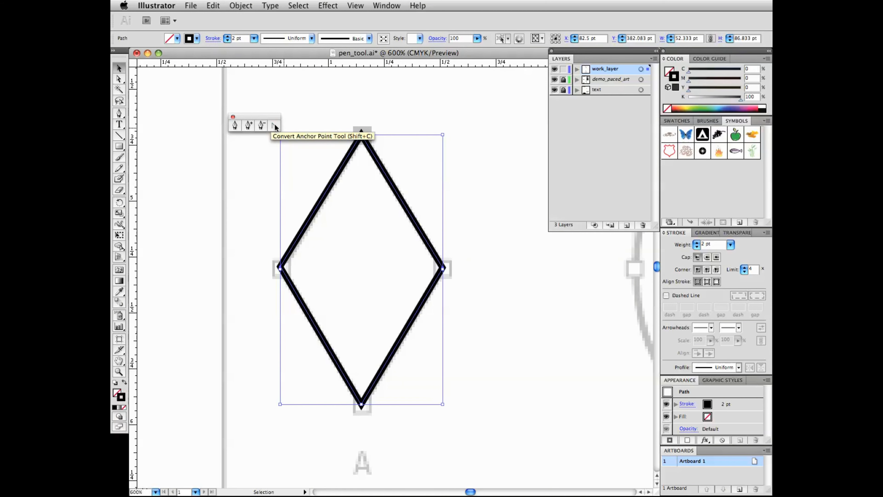
# Convert all four diamond corners to curve points with the Convert Anchor Point tool, using horizontal and vertical handles to form an oval.
pyautogui.click(275, 125)
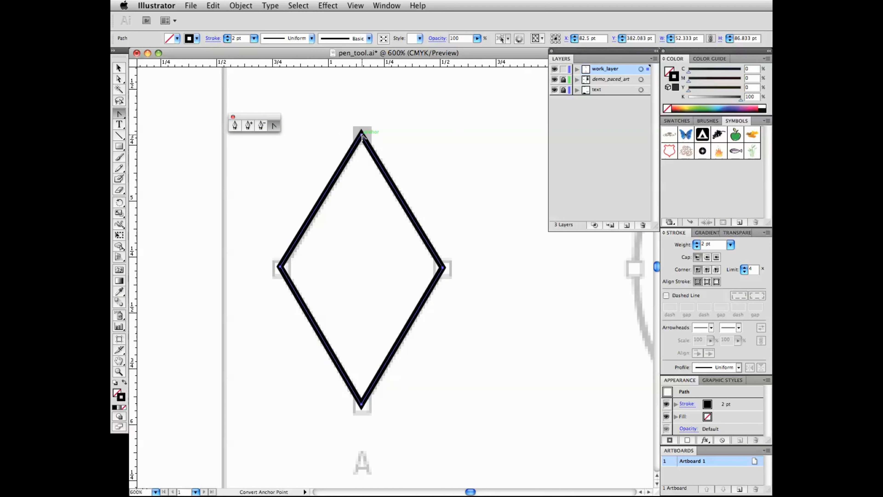
pyautogui.moveTo(362, 136); pyautogui.dragTo(414, 135)
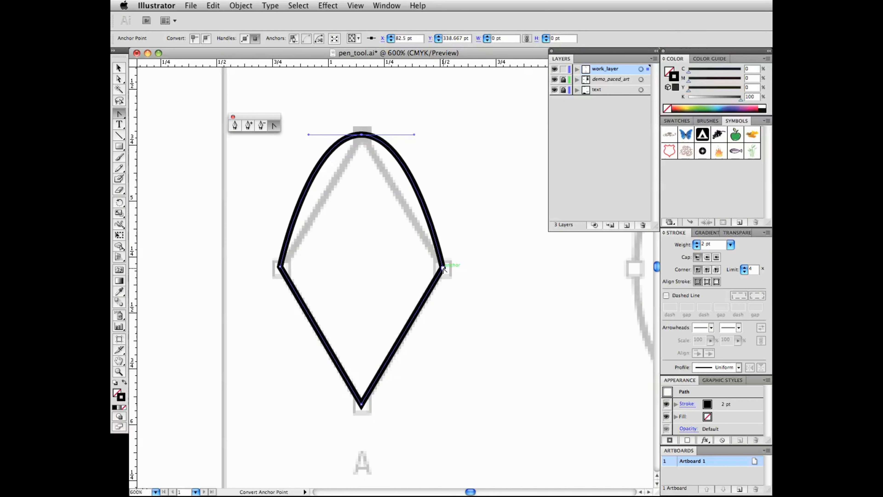
pyautogui.moveTo(443, 268); pyautogui.dragTo(439, 314)
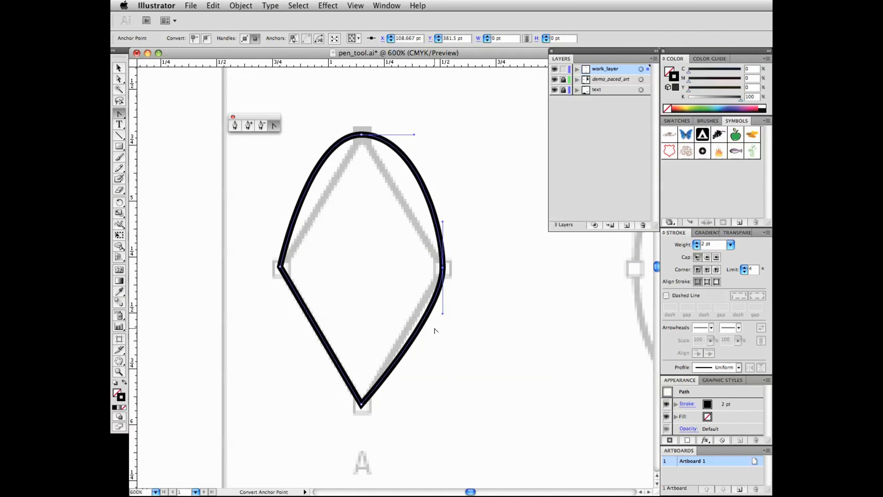
pyautogui.click(362, 404)
pyautogui.moveTo(362, 405); pyautogui.dragTo(296, 383)
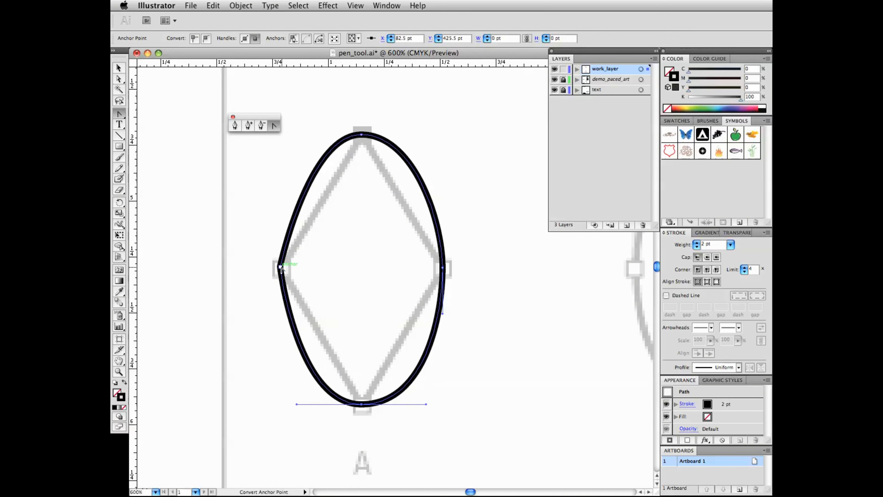
pyautogui.moveTo(281, 267)
pyautogui.mouseDown()
pyautogui.moveTo(275, 308)
pyautogui.moveTo(300, 300)
pyautogui.moveTo(321, 275)
pyautogui.moveTo(311, 253)
pyautogui.moveTo(285, 242)
pyautogui.moveTo(289, 216)
pyautogui.mouseUp()
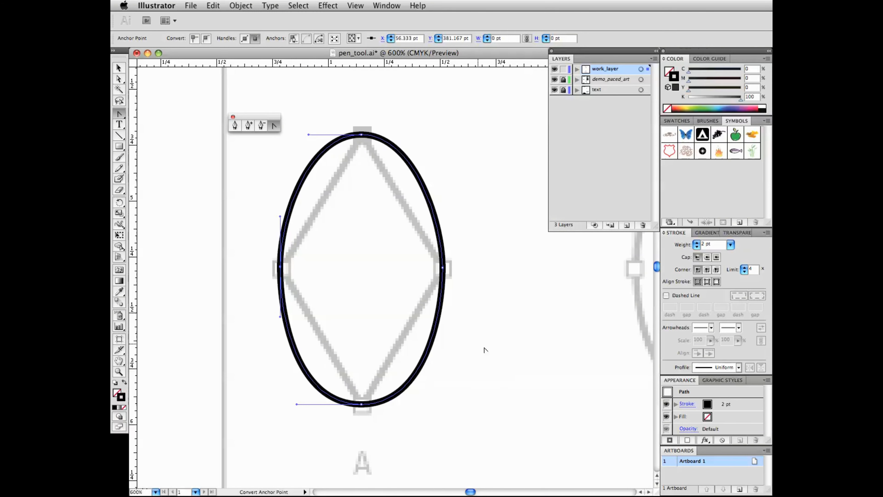
# Duplicate the oval path horizontally and place the copy near the gray oval of example B.
pyautogui.moveTo(550, 361); pyautogui.dragTo(419, 364)
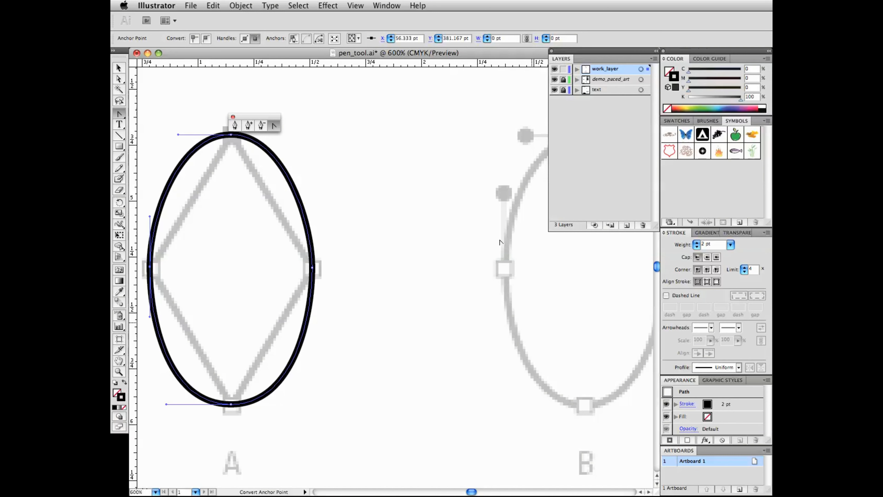
pyautogui.click(119, 69)
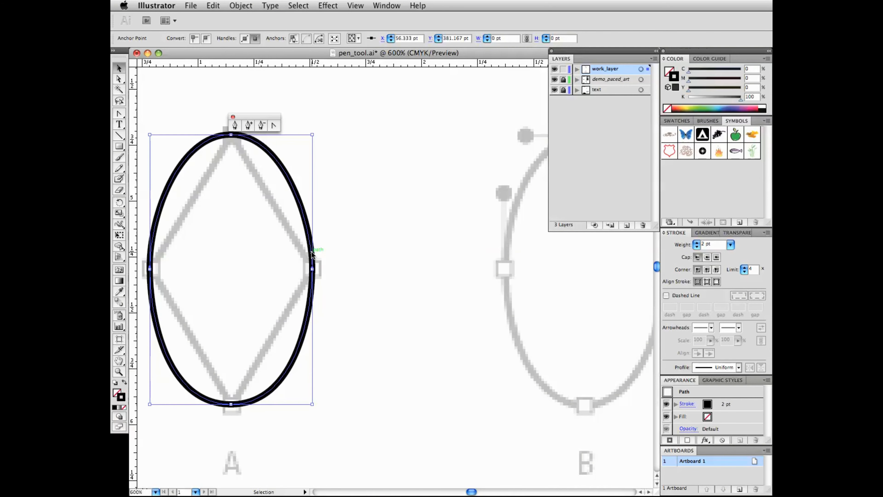
pyautogui.moveTo(312, 251); pyautogui.dragTo(344, 255)
pyautogui.press('alt')
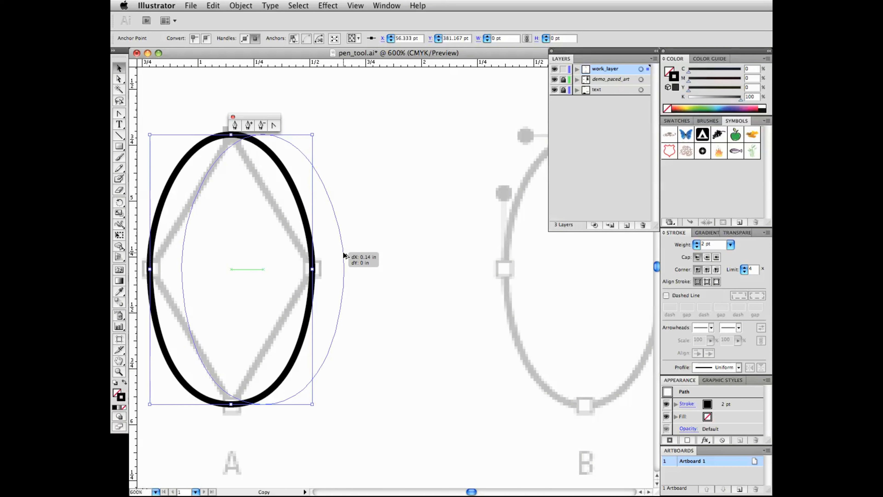
pyautogui.moveTo(343, 254); pyautogui.dragTo(456, 297)
pyautogui.press('shift')
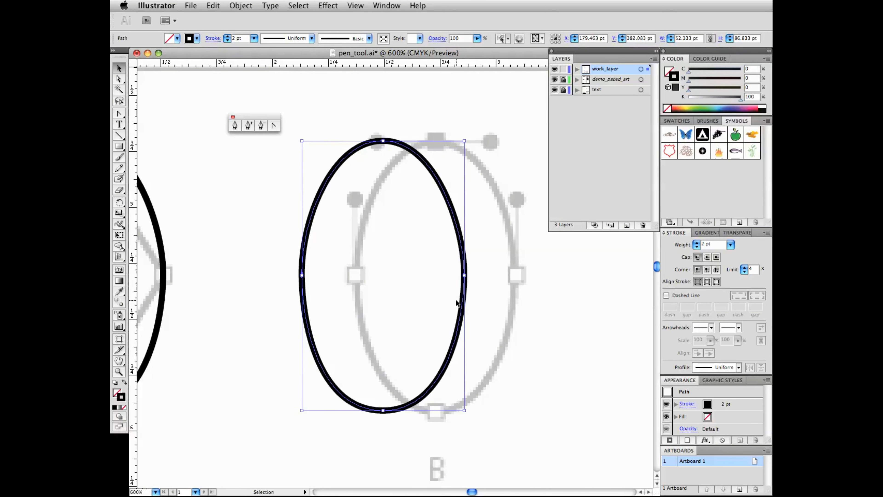
# Nudge the duplicated oval 20 pt right and 3 pt back left to align it with example B.
pyautogui.hotkey('shift', 'Right')
pyautogui.hotkey('shift', 'Right')
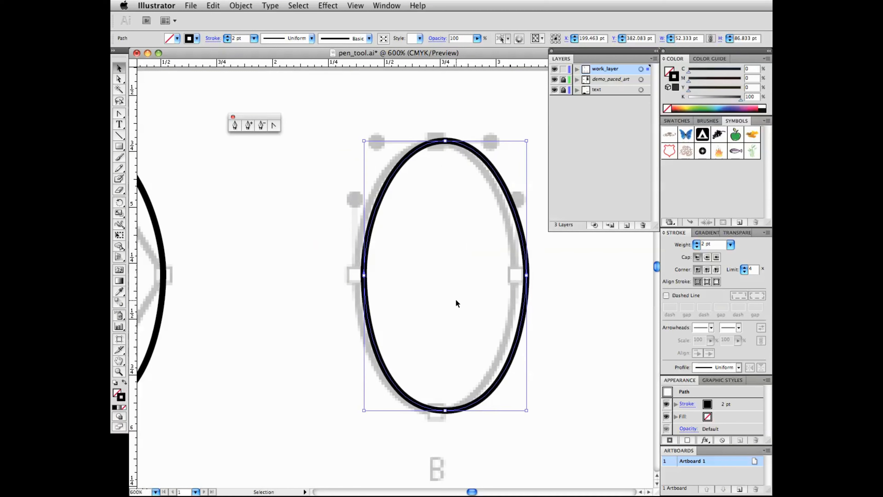
pyautogui.press('Left')
pyautogui.press('Left')
pyautogui.press('Left')
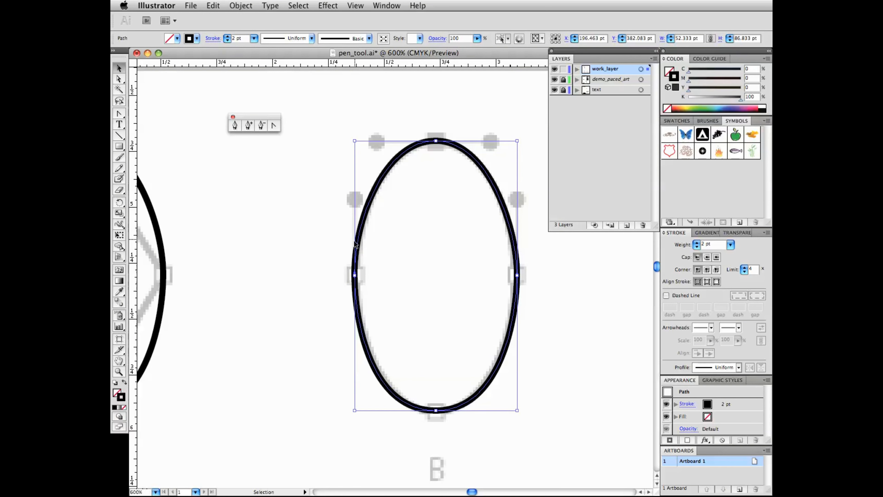
# Shorten the lower direction handle of the oval's right anchor with Direct Selection to fit the gray outline of example B.
pyautogui.click(118, 80)
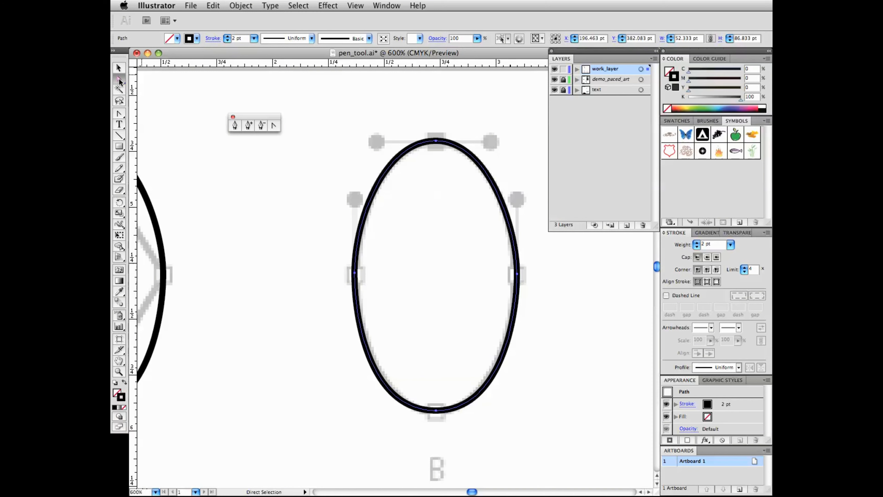
pyautogui.click(517, 272)
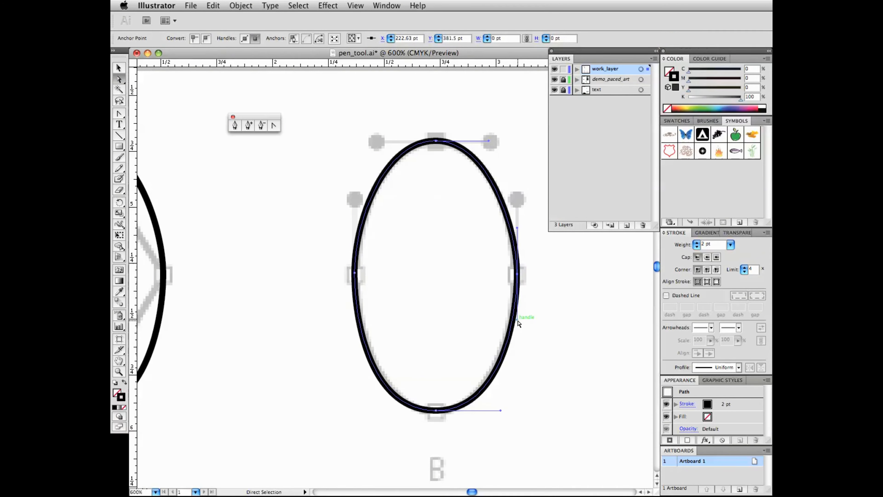
pyautogui.moveTo(517, 319)
pyautogui.mouseDown()
pyautogui.moveTo(514, 402)
pyautogui.moveTo(518, 314)
pyautogui.mouseUp()
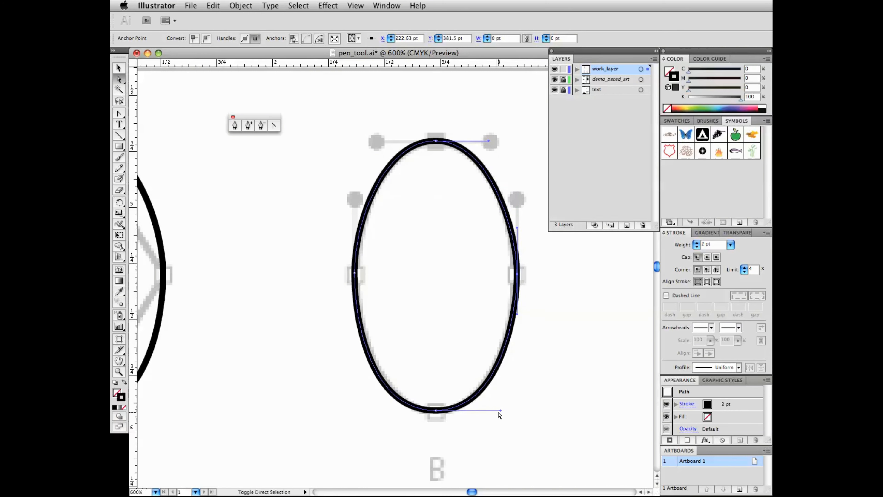
pyautogui.press('shift')
pyautogui.moveTo(501, 410)
pyautogui.mouseDown()
pyautogui.moveTo(457, 408)
pyautogui.moveTo(500, 410)
pyautogui.mouseUp()
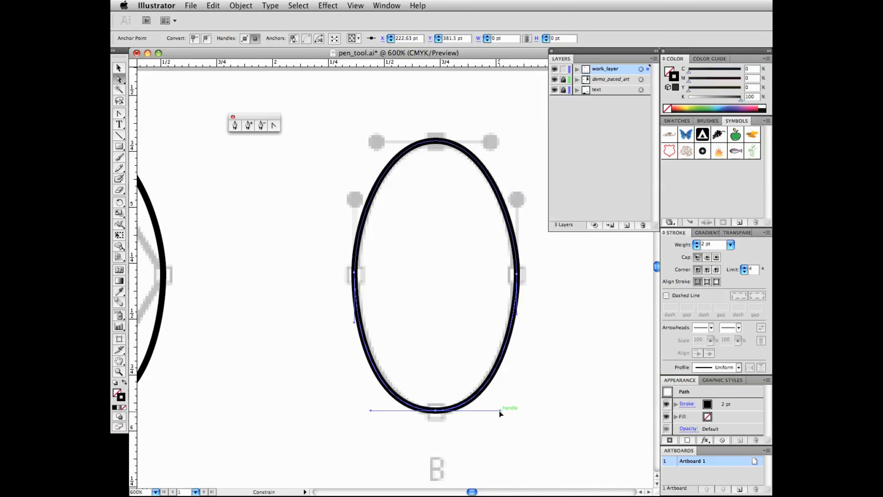
# Shorten the left handle of the oval's bottom anchor and lengthen the left anchor's lower handle to match the gray outline.
pyautogui.click(436, 410)
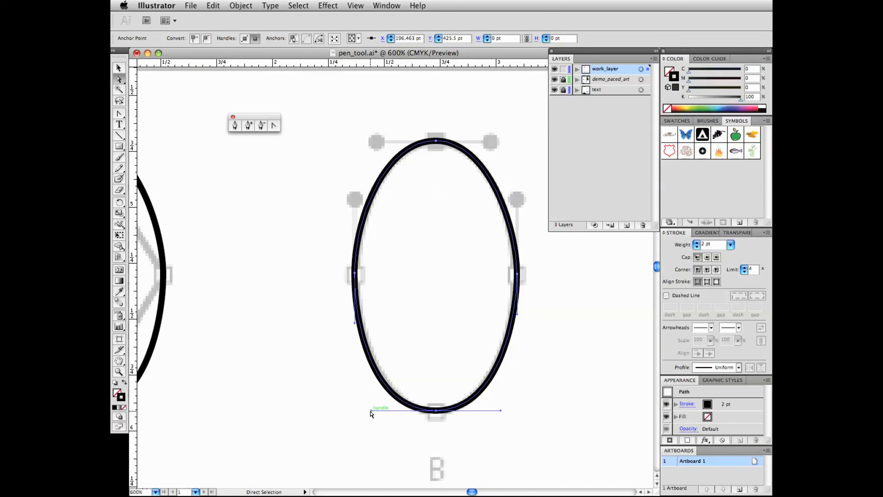
pyautogui.moveTo(371, 411); pyautogui.dragTo(378, 411)
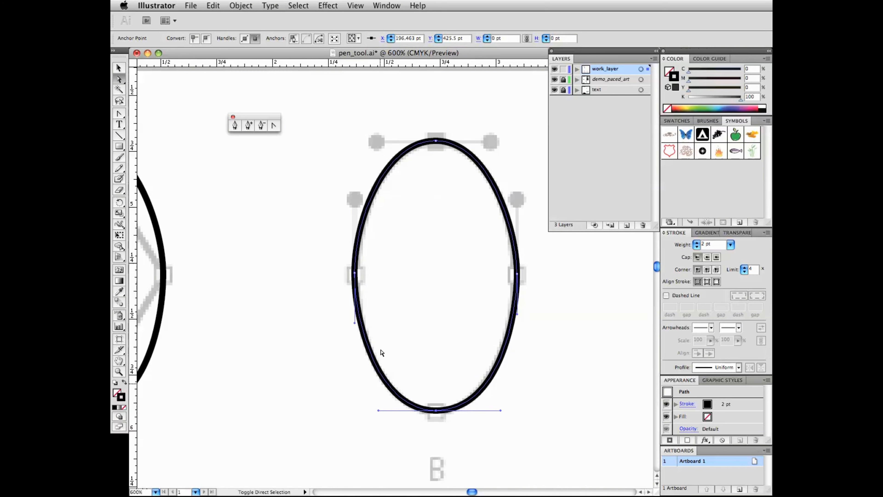
pyautogui.click(355, 274)
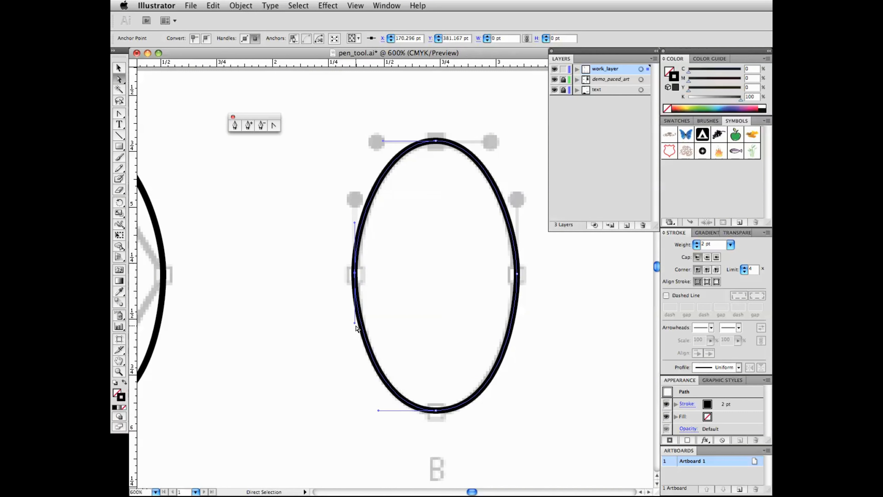
pyautogui.moveTo(354, 325)
pyautogui.mouseDown()
pyautogui.moveTo(348, 373)
pyautogui.moveTo(353, 331)
pyautogui.mouseUp()
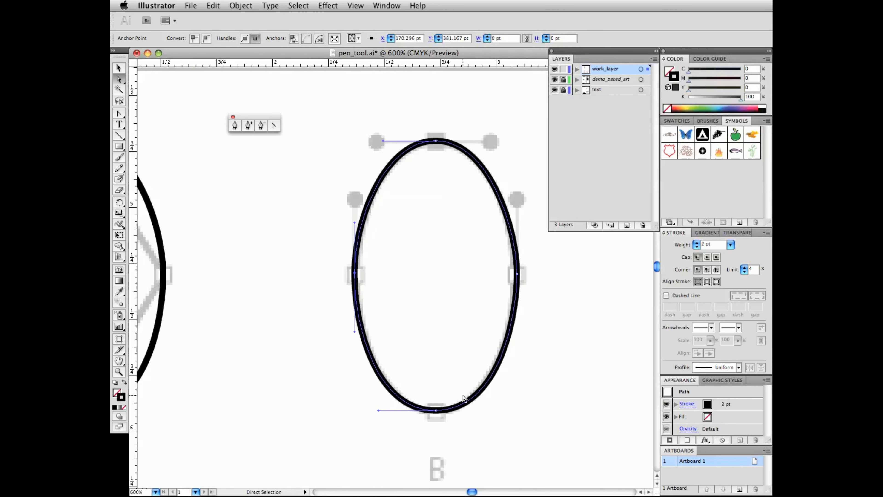
pyautogui.click(435, 141)
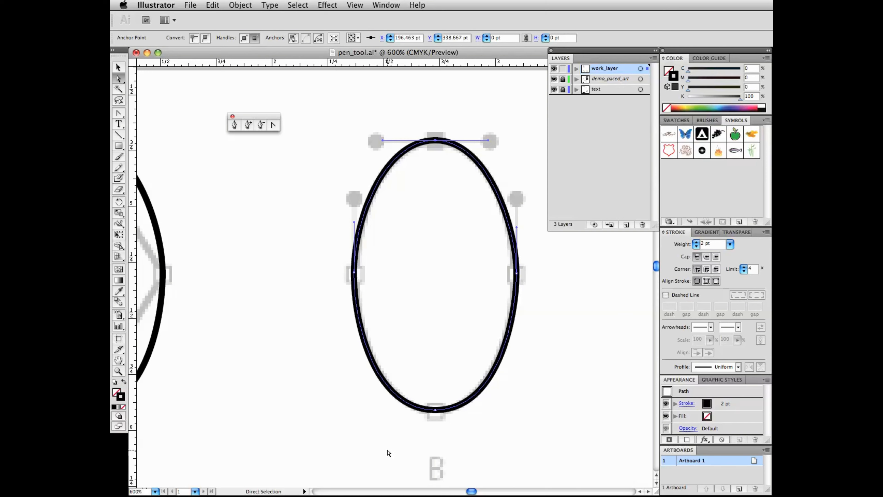
# Draw an open three-anchor straight path with the Pen tool over the gray example with one b and two c labels, passing through b.
pyautogui.press('space')
pyautogui.moveTo(388, 442); pyautogui.dragTo(319, 272)
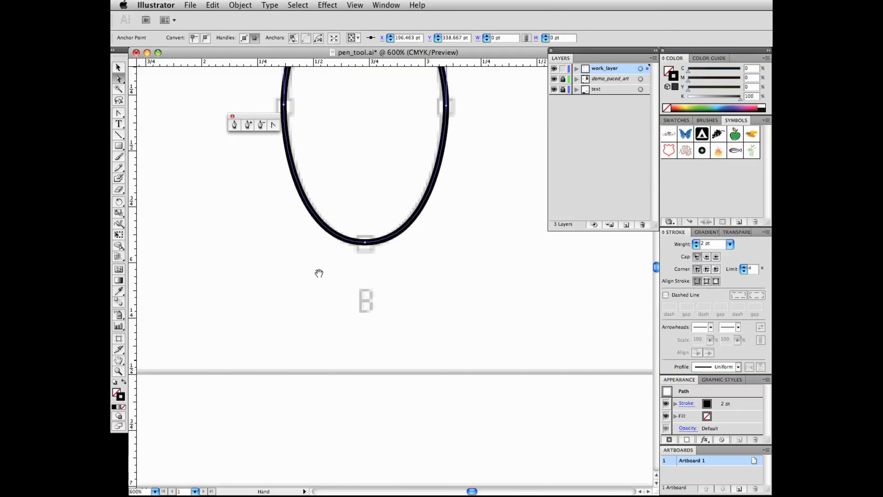
pyautogui.moveTo(454, 396); pyautogui.dragTo(408, 285)
pyautogui.moveTo(454, 409); pyautogui.dragTo(410, 201)
pyautogui.moveTo(437, 463); pyautogui.dragTo(324, 304)
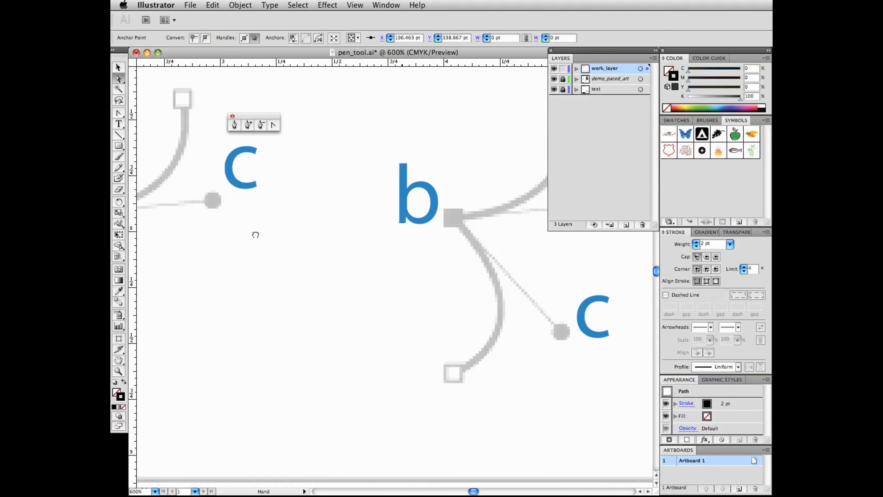
pyautogui.moveTo(546, 319); pyautogui.dragTo(394, 301)
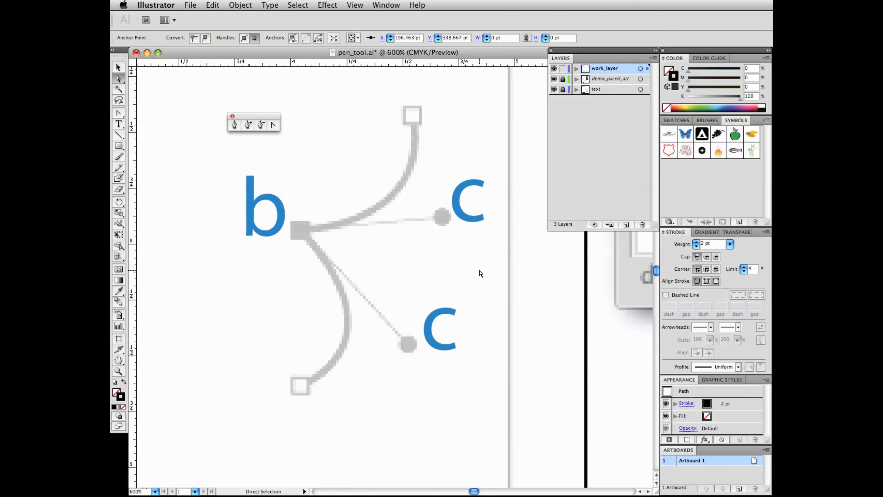
pyautogui.click(235, 124)
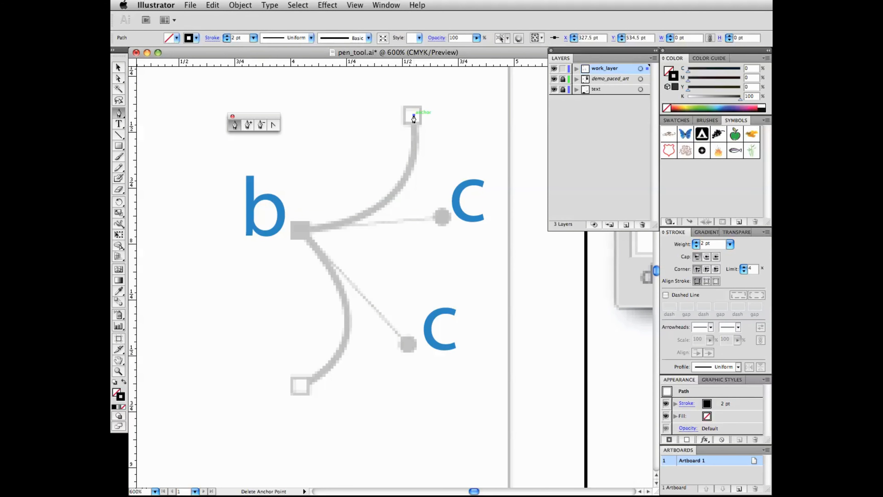
pyautogui.click(301, 226)
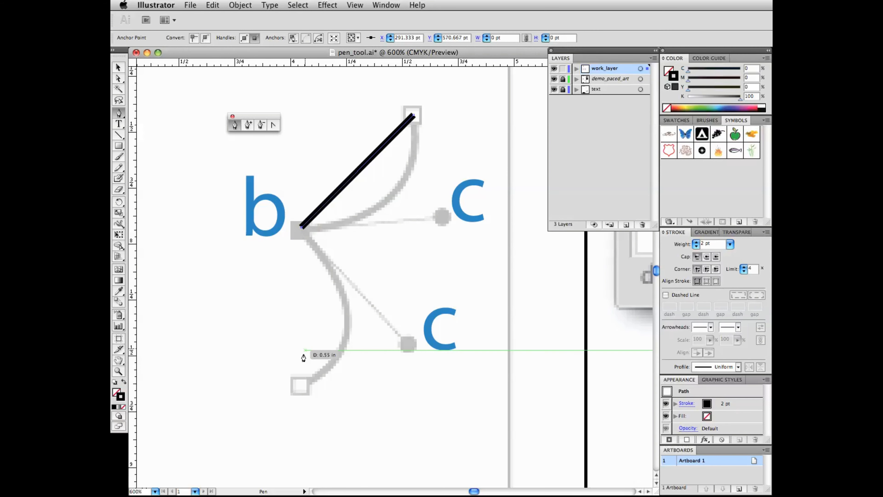
pyautogui.click(301, 384)
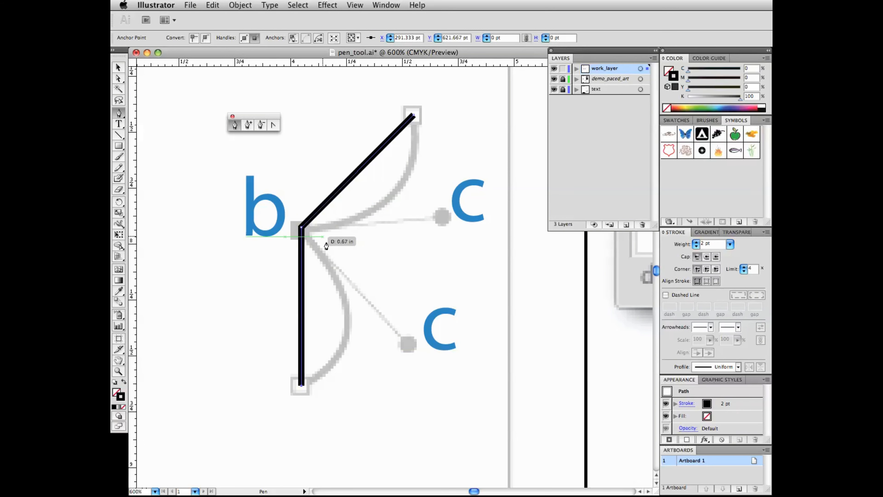
# Try converting the anchor at b to a curve with independent handles, and reset it to a plain corner point.
pyautogui.click(273, 126)
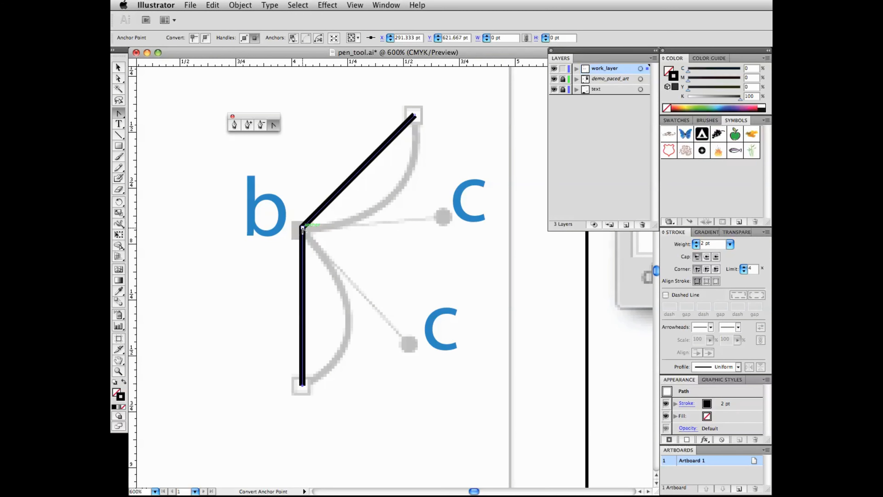
pyautogui.moveTo(303, 228)
pyautogui.mouseDown()
pyautogui.moveTo(358, 262)
pyautogui.moveTo(371, 293)
pyautogui.mouseUp()
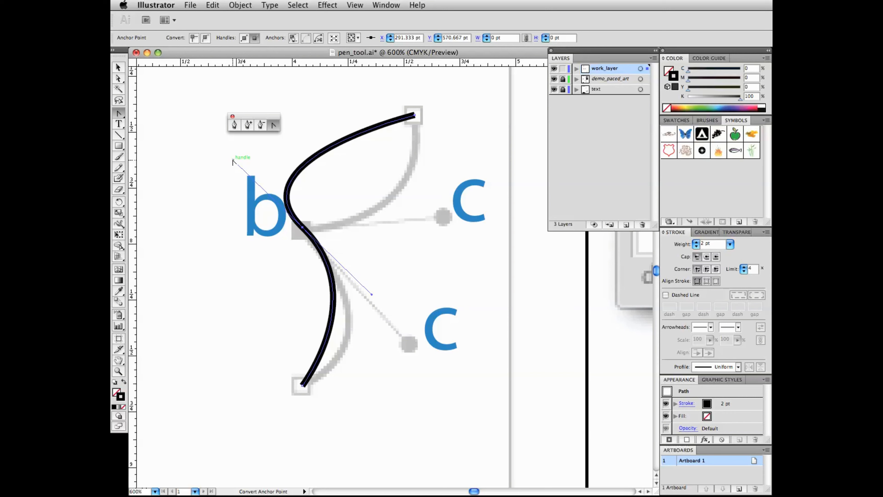
pyautogui.moveTo(232, 160); pyautogui.dragTo(413, 234)
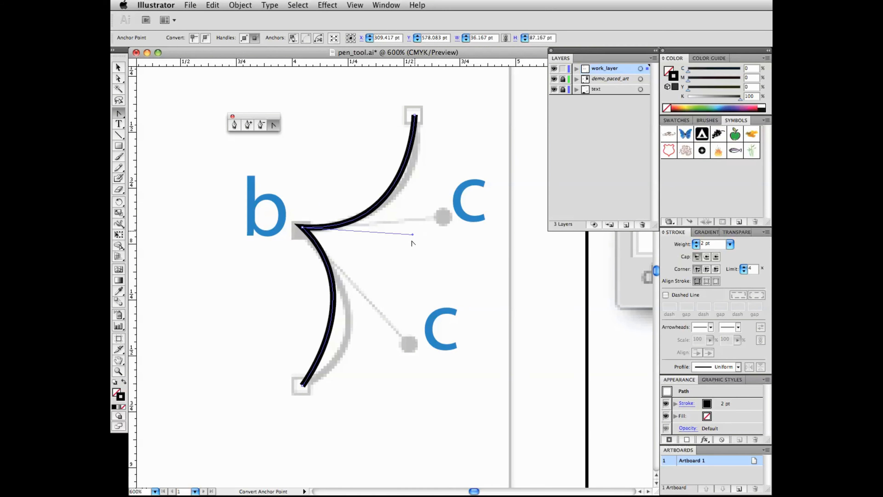
pyautogui.click(302, 228)
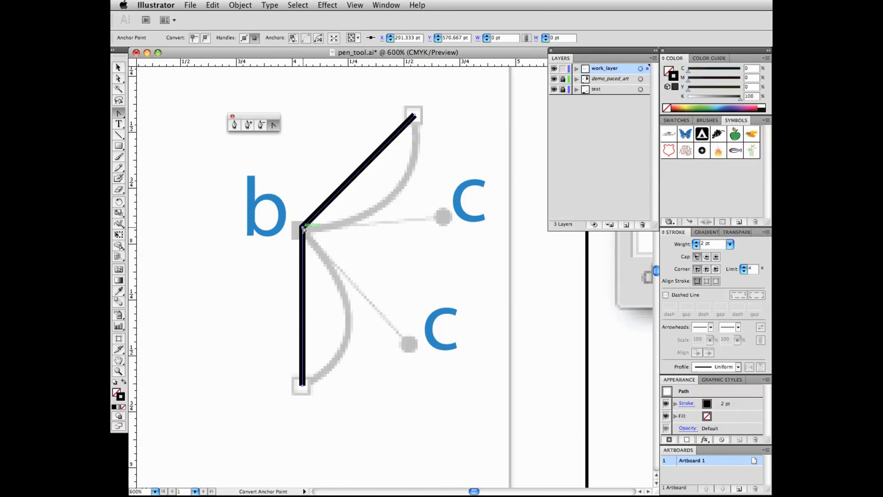
pyautogui.moveTo(302, 228); pyautogui.dragTo(362, 293)
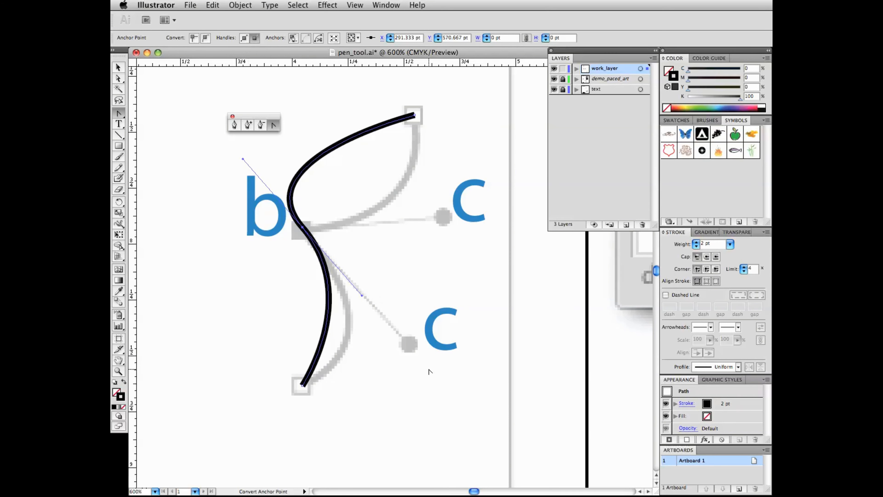
pyautogui.click(303, 229)
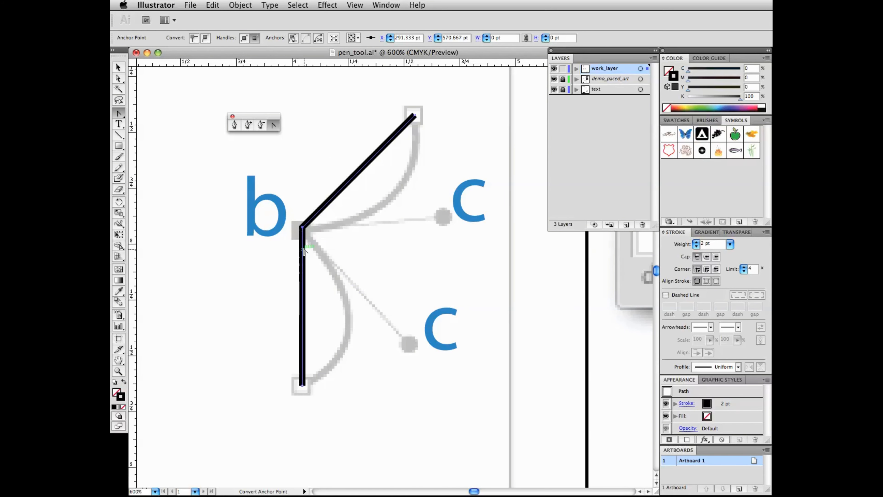
# Convert the anchor at b to a curve and place its two handles independently on the gray c dots, matching the example curve.
pyautogui.moveTo(303, 228); pyautogui.dragTo(381, 313)
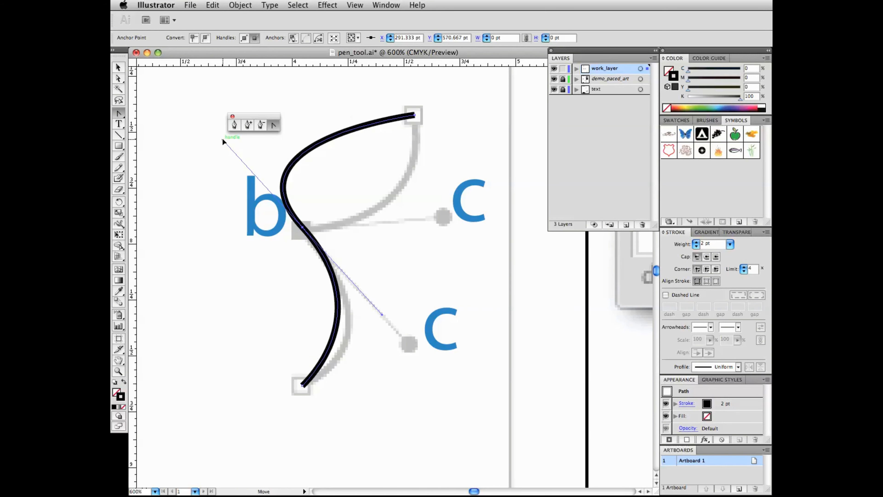
pyautogui.moveTo(223, 139)
pyautogui.mouseDown()
pyautogui.moveTo(322, 129)
pyautogui.moveTo(370, 152)
pyautogui.moveTo(446, 217)
pyautogui.mouseUp()
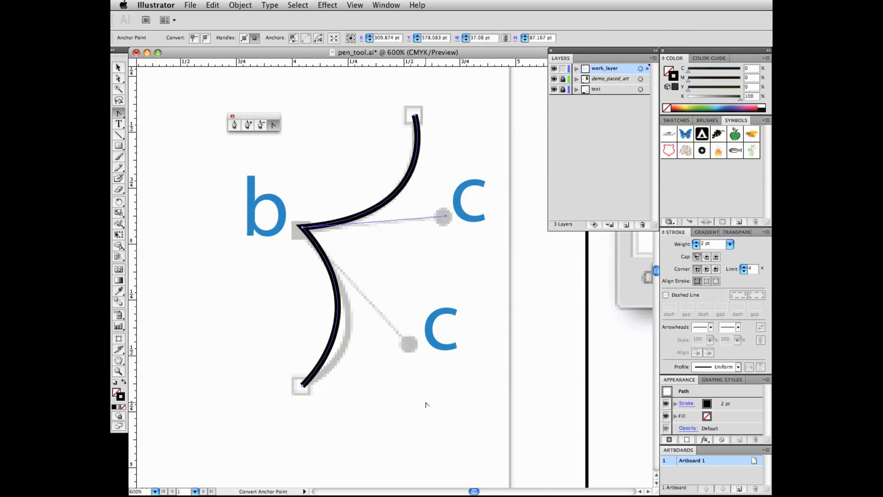
pyautogui.press('a')
pyautogui.click(118, 79)
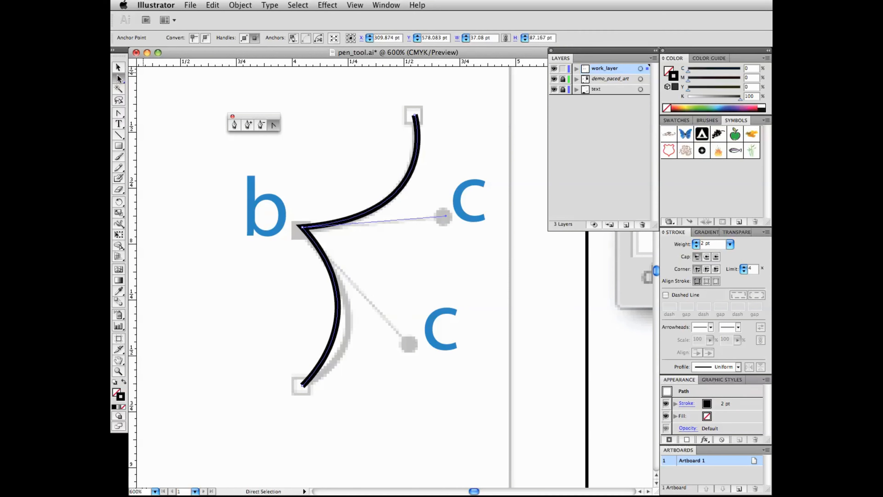
pyautogui.moveTo(303, 228); pyautogui.dragTo(409, 346)
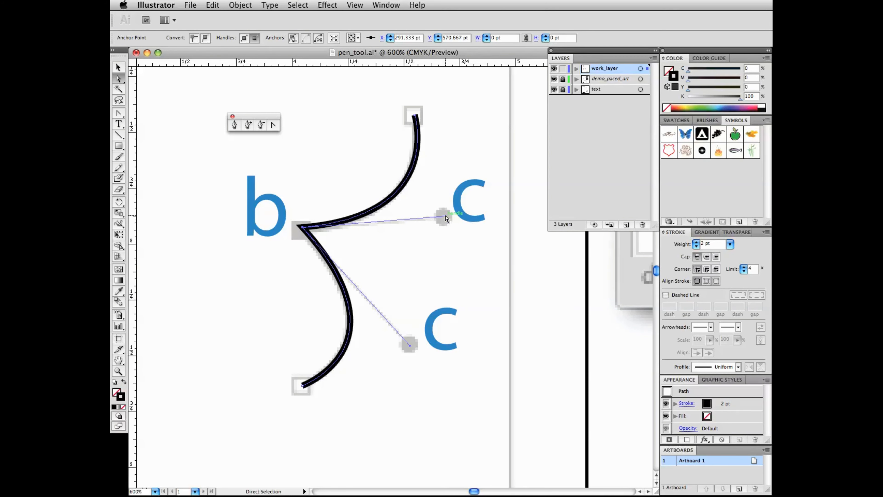
pyautogui.moveTo(445, 215); pyautogui.dragTo(445, 217)
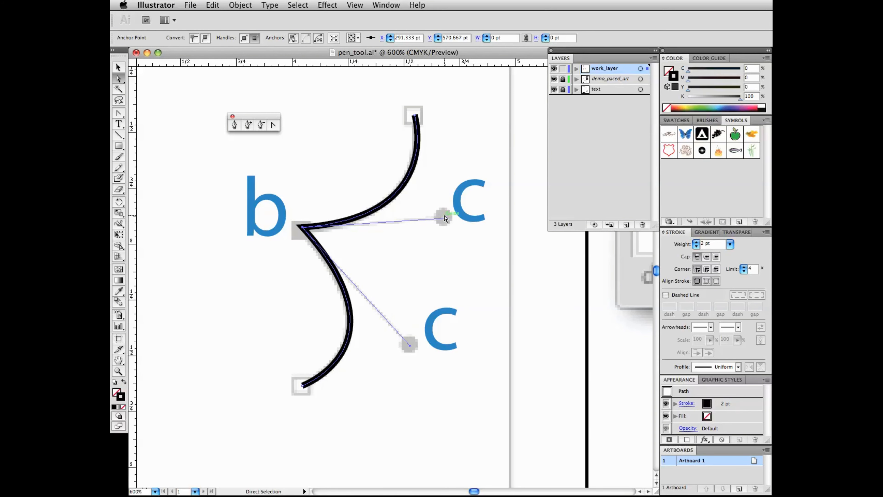
# Narrow the angle between the two handles at anchor b to test the sharp stroke corner, deselecting the path to check its tip.
pyautogui.moveTo(445, 218); pyautogui.dragTo(436, 245)
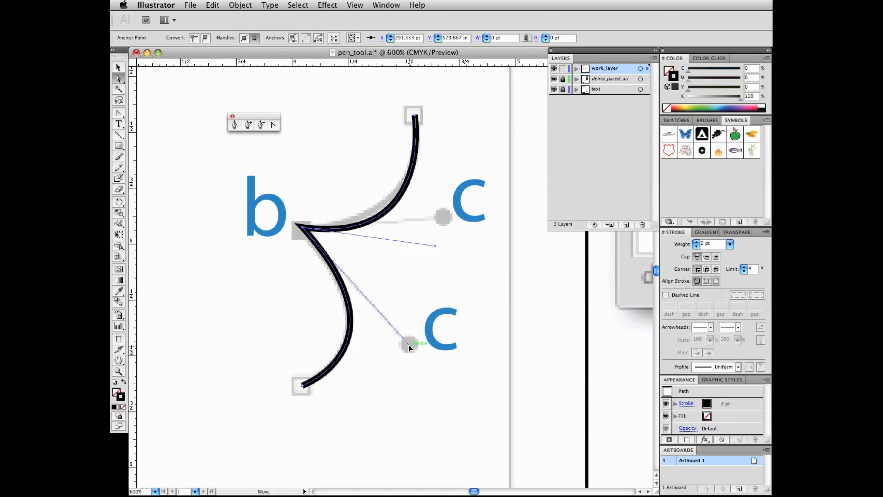
pyautogui.moveTo(409, 345); pyautogui.dragTo(411, 338)
pyautogui.press('super+shift+a')
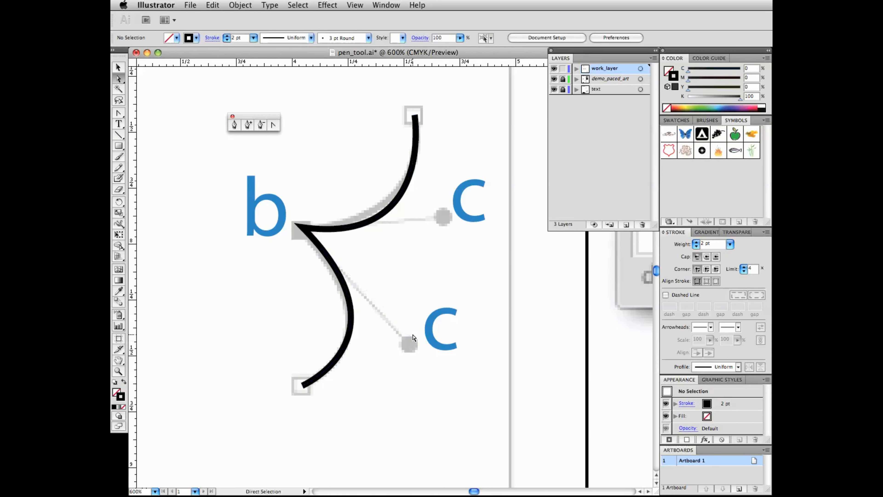
pyautogui.click(300, 228)
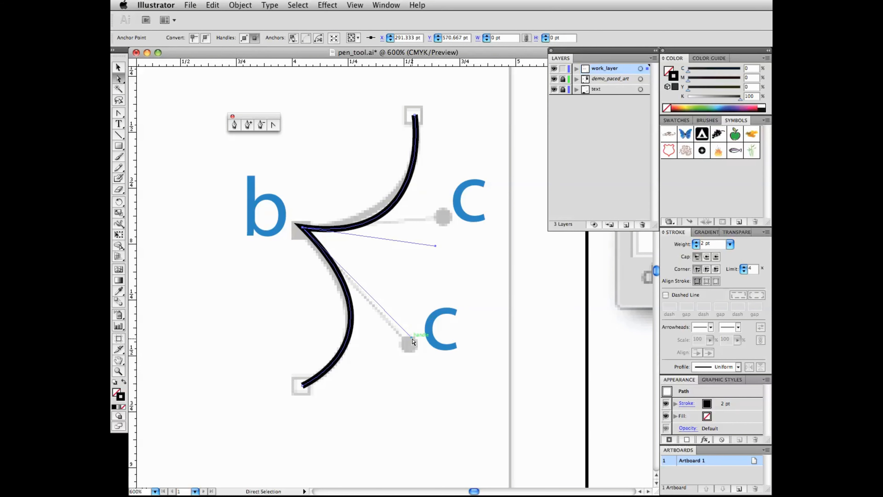
pyautogui.moveTo(412, 339); pyautogui.dragTo(421, 293)
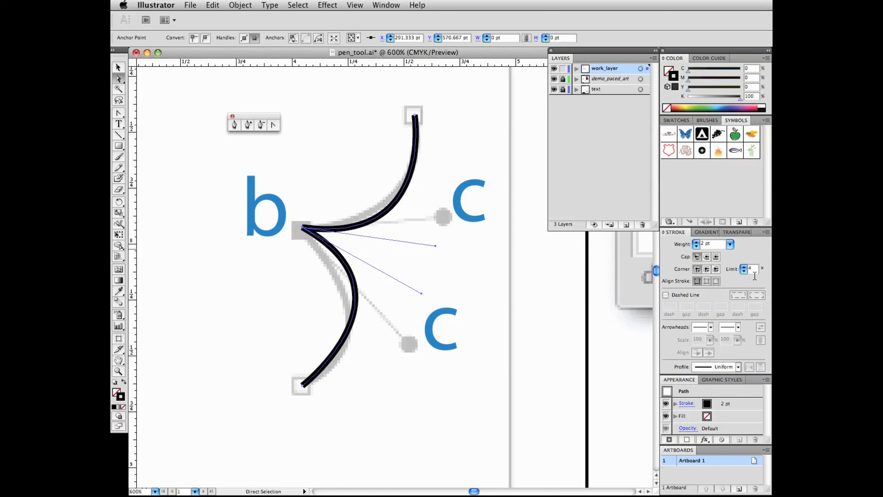
# Raise the stroke's miter limit to 12 while testing narrower handle angles at anchor b, and spread the two handles apart again.
pyautogui.click(742, 267)
pyautogui.moveTo(422, 293); pyautogui.dragTo(430, 250)
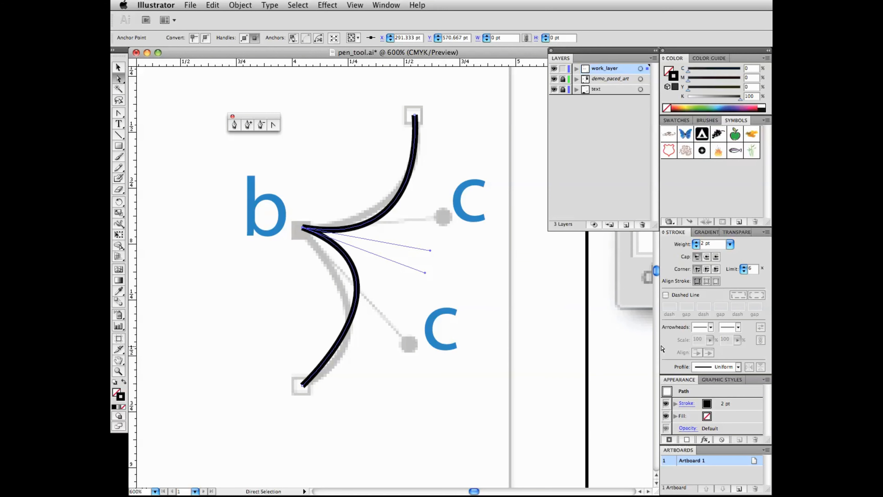
pyautogui.click(743, 268)
pyautogui.doubleClick(743, 267)
pyautogui.click(743, 267)
pyautogui.click(743, 268)
pyautogui.moveTo(425, 272); pyautogui.dragTo(401, 305)
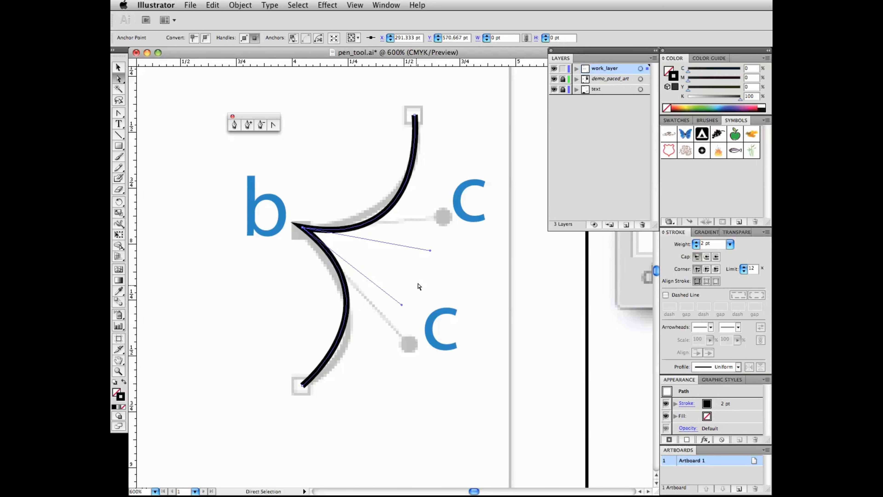
pyautogui.moveTo(431, 250); pyautogui.dragTo(442, 222)
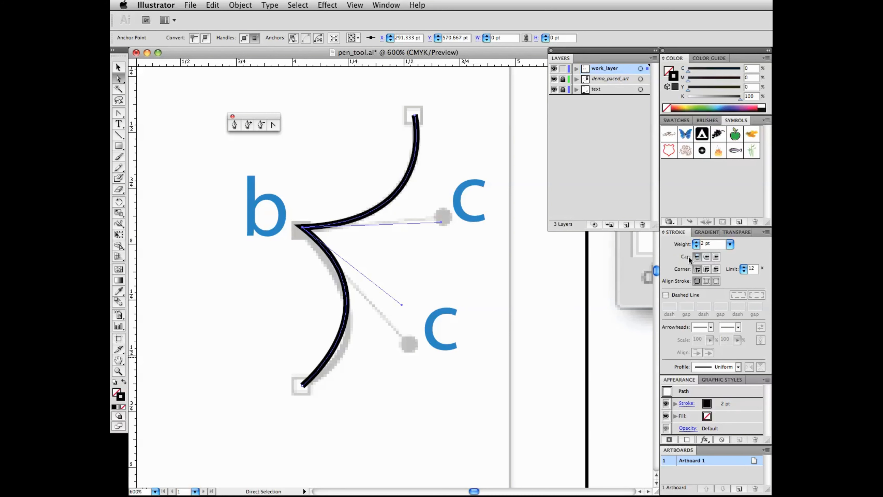
# Try a round cap with round and bevel joins on the path's stroke, and restore the butt cap and miter join.
pyautogui.click(706, 257)
pyautogui.click(706, 269)
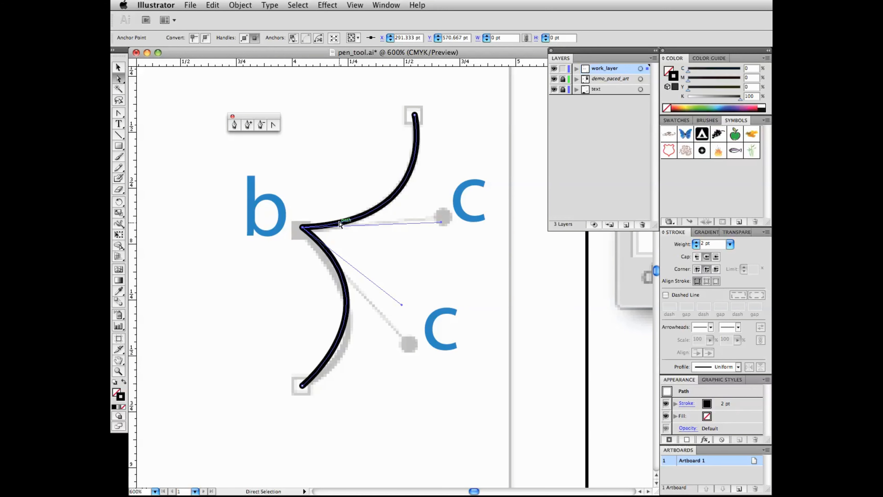
pyautogui.click(716, 270)
pyautogui.click(696, 256)
pyautogui.click(697, 269)
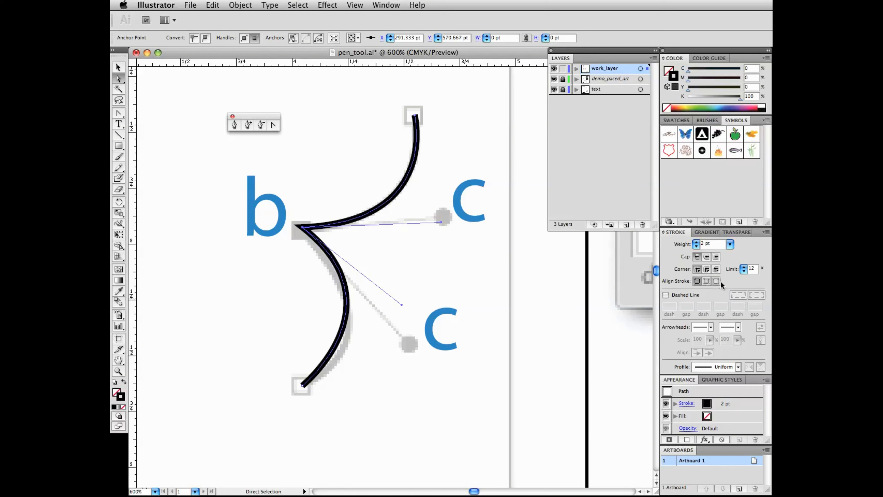
# Dash the path's stroke with a 6 pt dash and 2 pt gap, and add the Arrow 1 arrowhead to its start.
pyautogui.click(665, 294)
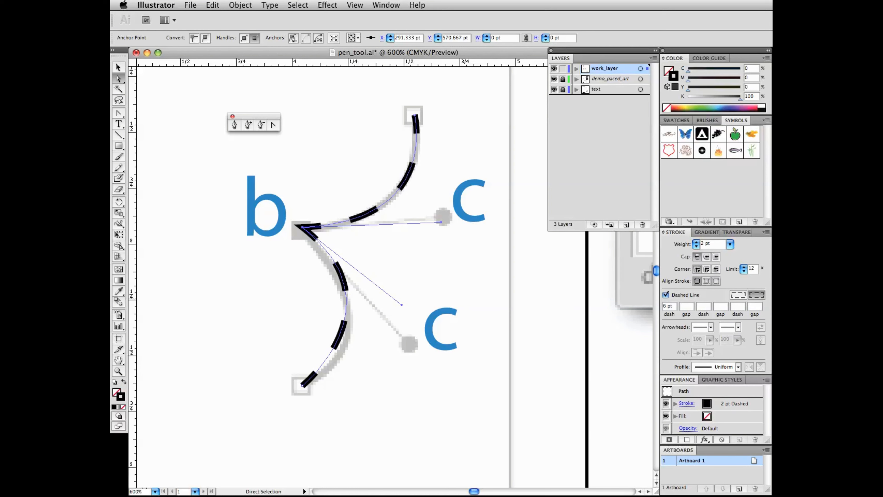
pyautogui.click(690, 306)
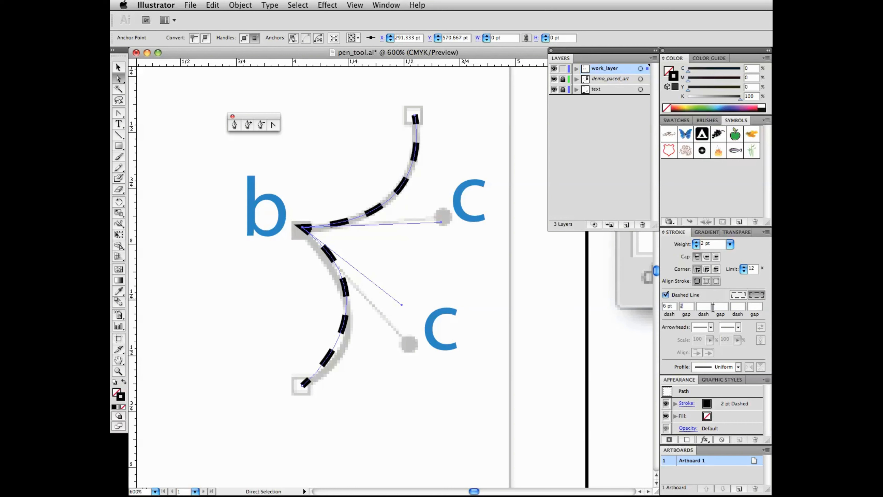
pyautogui.press('Tab')
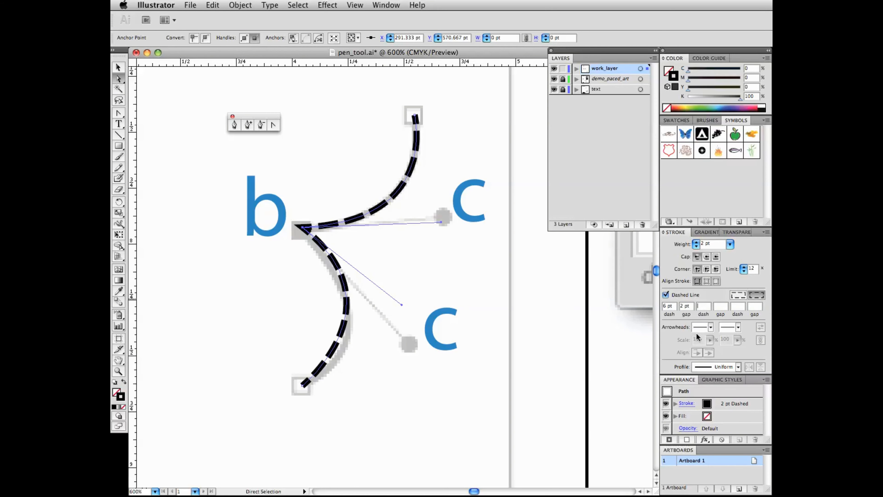
pyautogui.click(711, 328)
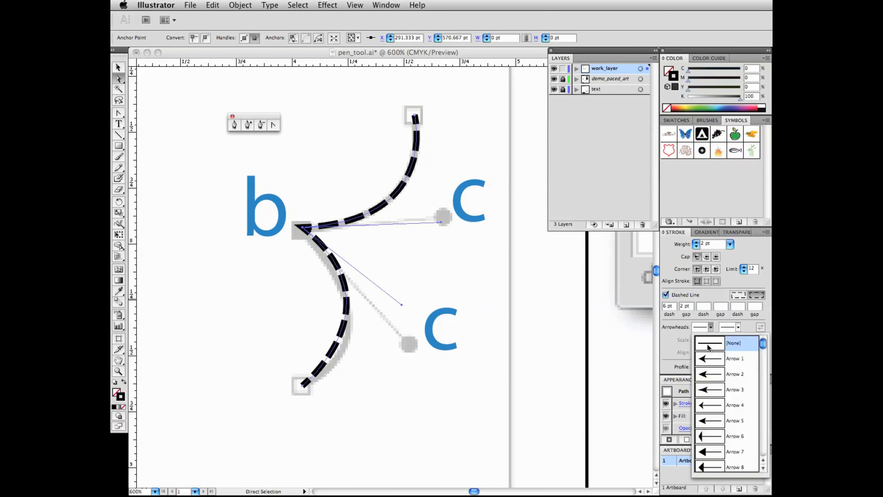
pyautogui.click(706, 360)
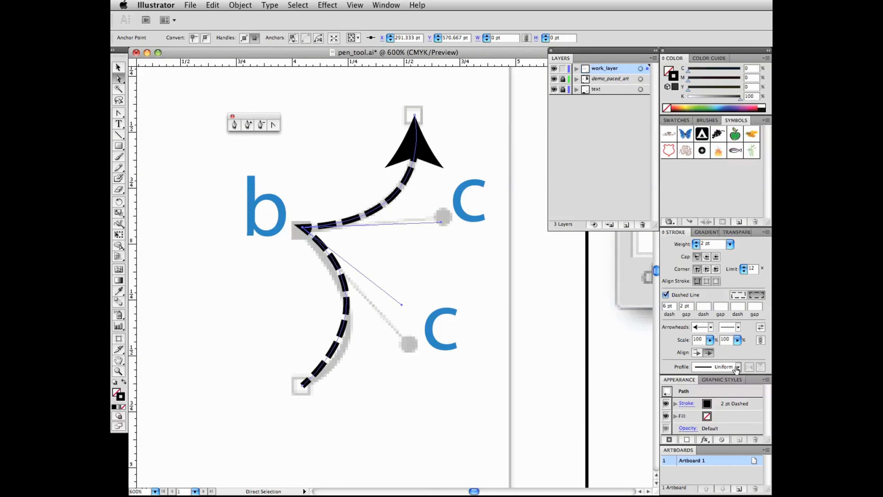
# Apply the lens-shaped width profile to the dashed stroke, and try the double-bulge profile.
pyautogui.click(736, 366)
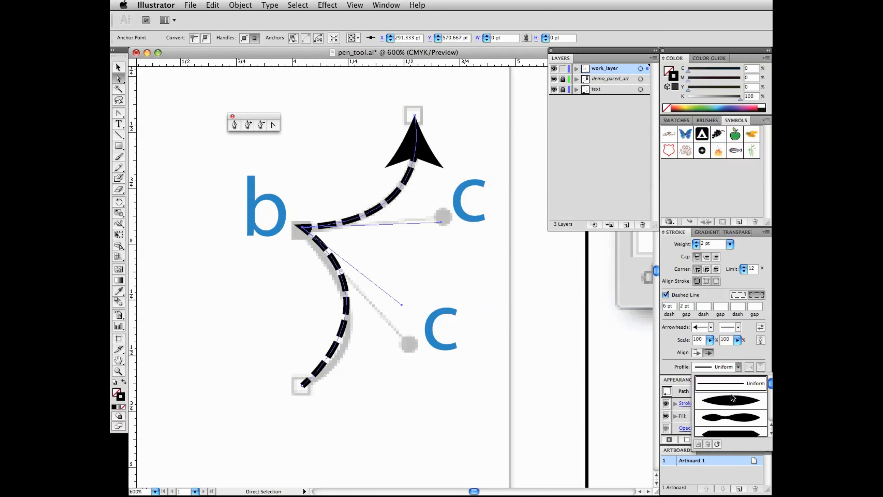
pyautogui.click(730, 400)
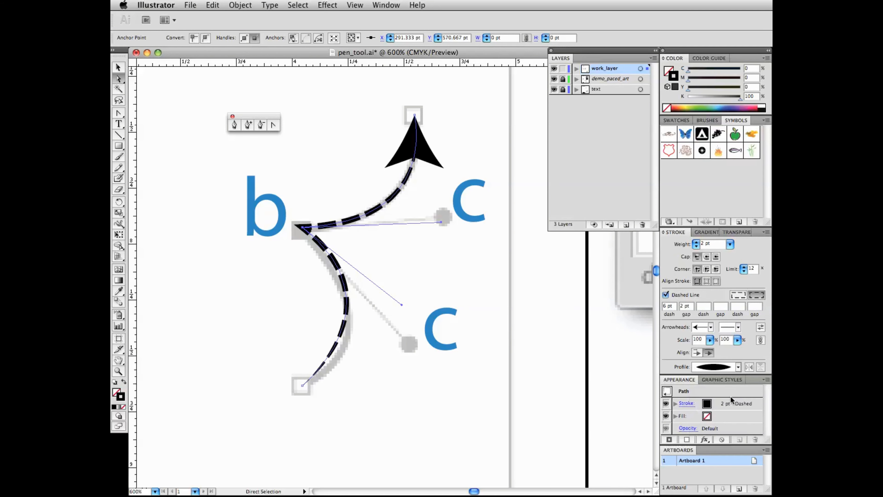
pyautogui.click(738, 367)
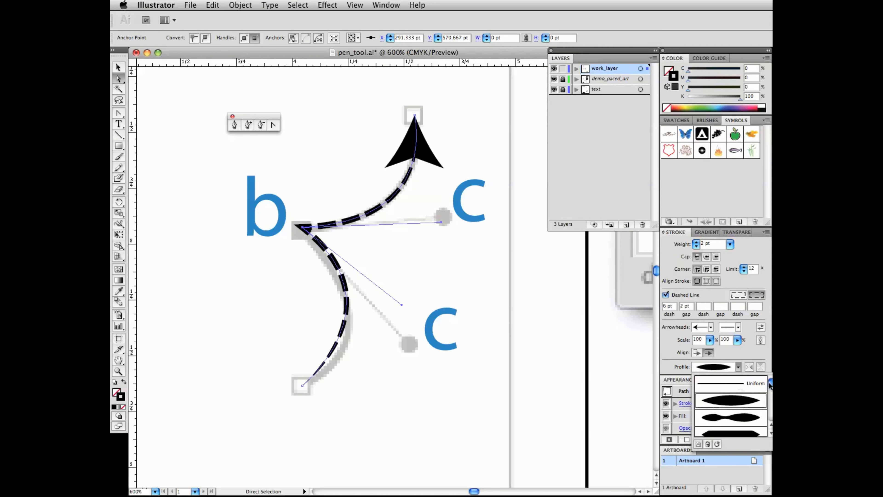
pyautogui.moveTo(769, 382); pyautogui.dragTo(769, 396)
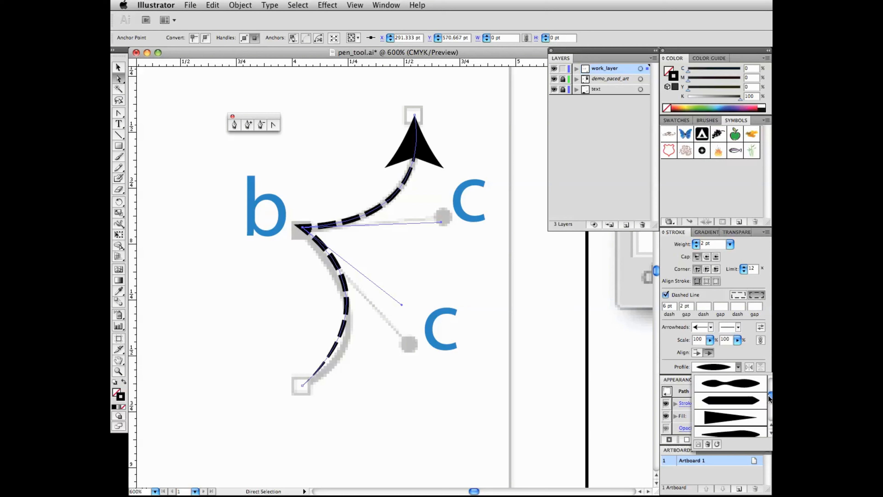
pyautogui.click(725, 379)
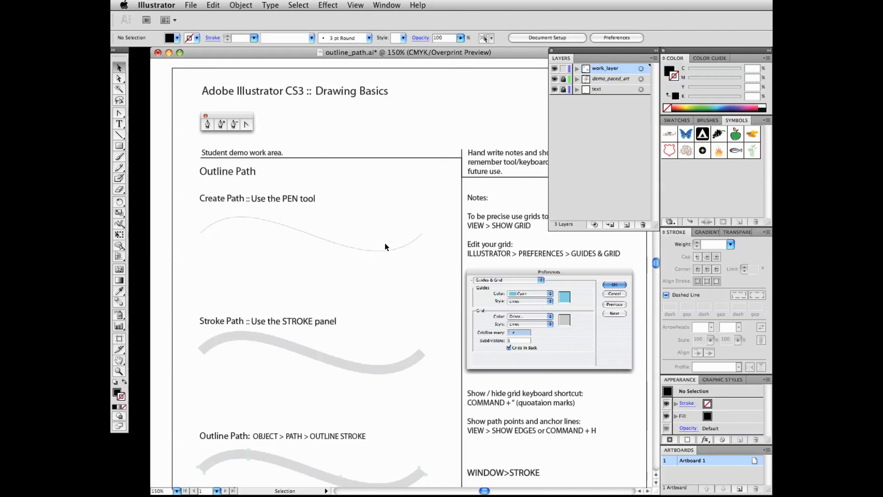
# Show the rulers in the outline_path.ai document.
pyautogui.click(356, 5)
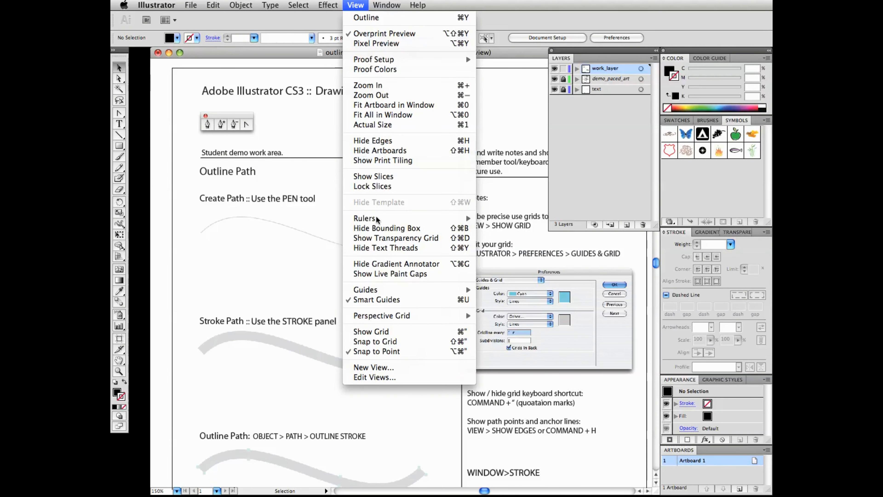
pyautogui.moveTo(442, 222)
pyautogui.click(501, 218)
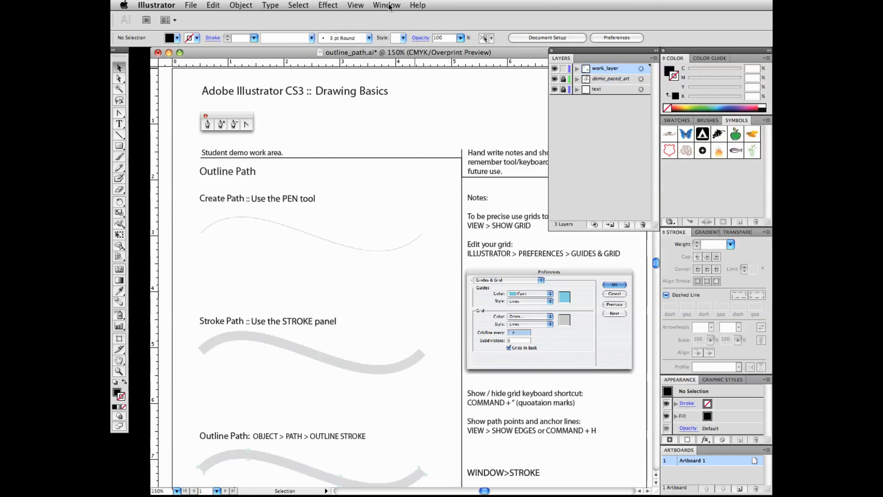
# Show the guides and add a horizontal guide at about 3 in through the endpoints of the thin Create Path example curve.
pyautogui.click(360, 6)
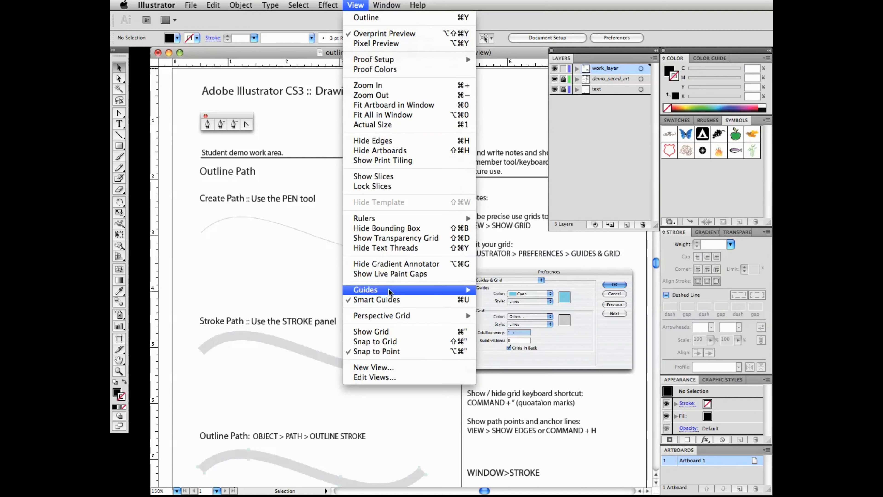
pyautogui.moveTo(439, 293)
pyautogui.click(496, 293)
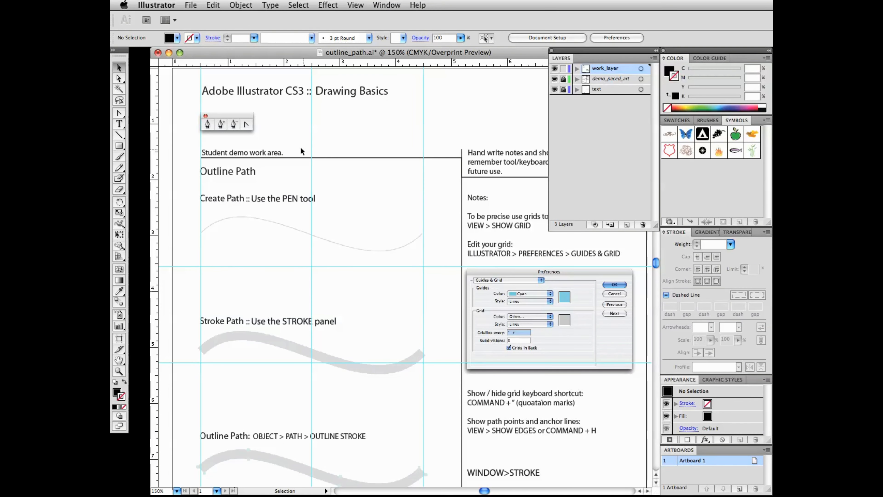
pyautogui.moveTo(263, 64); pyautogui.dragTo(246, 235)
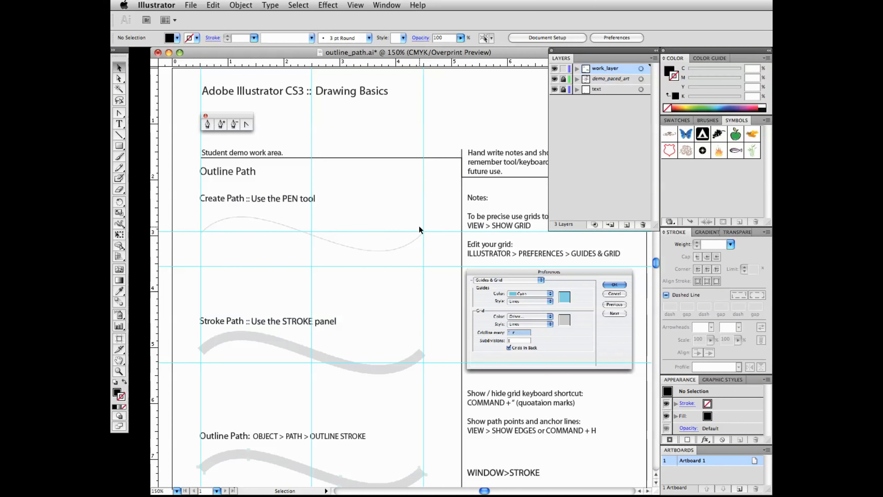
# Set up the Pen tool with no fill and a black 2 pt stroke for the new path.
pyautogui.click(207, 123)
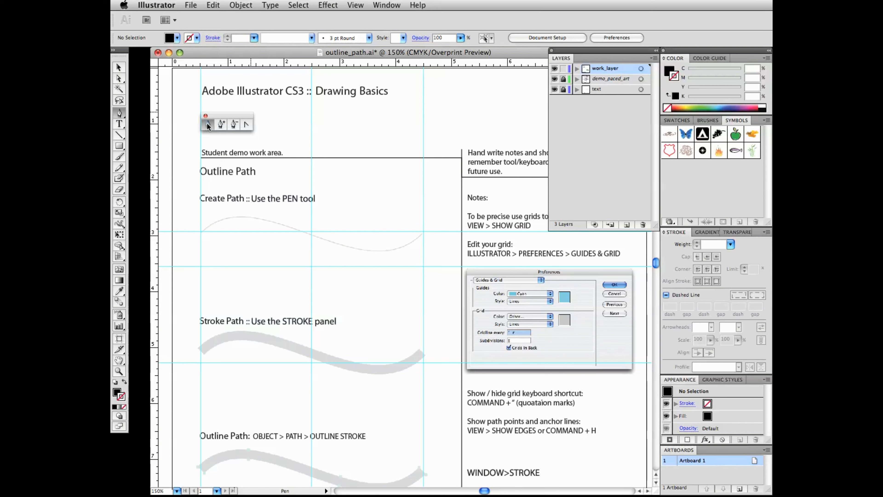
pyautogui.click(177, 37)
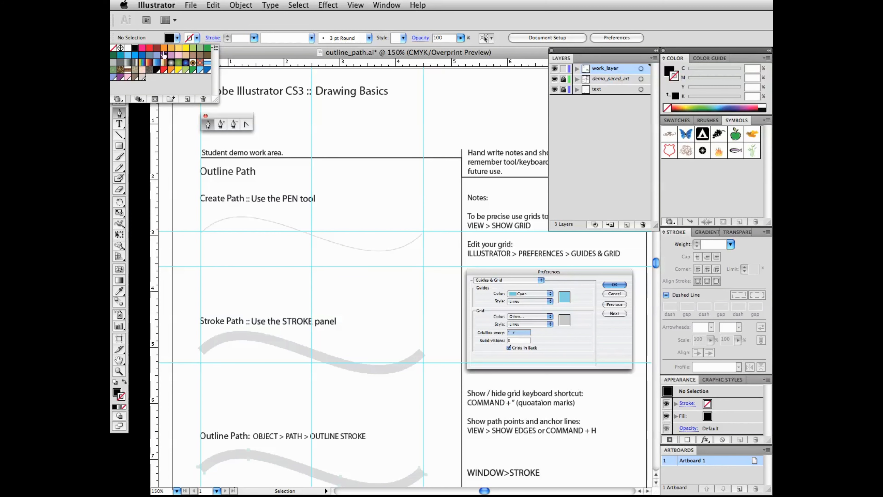
pyautogui.click(115, 48)
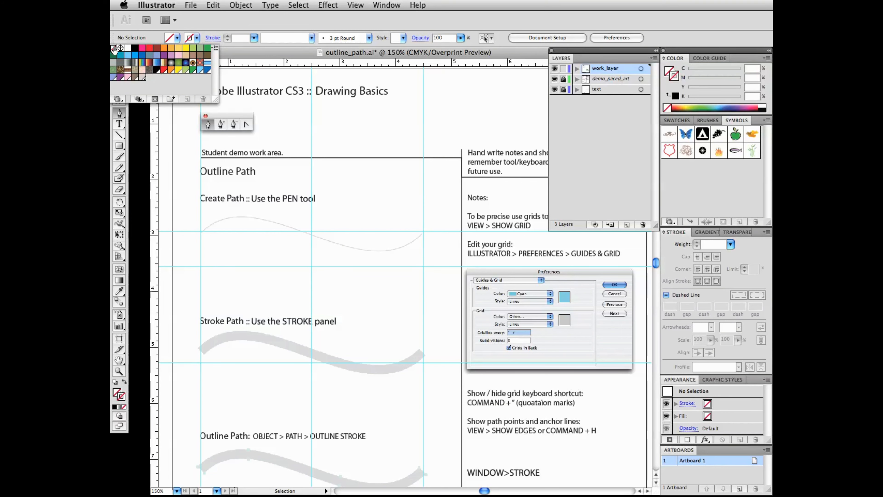
pyautogui.click(197, 38)
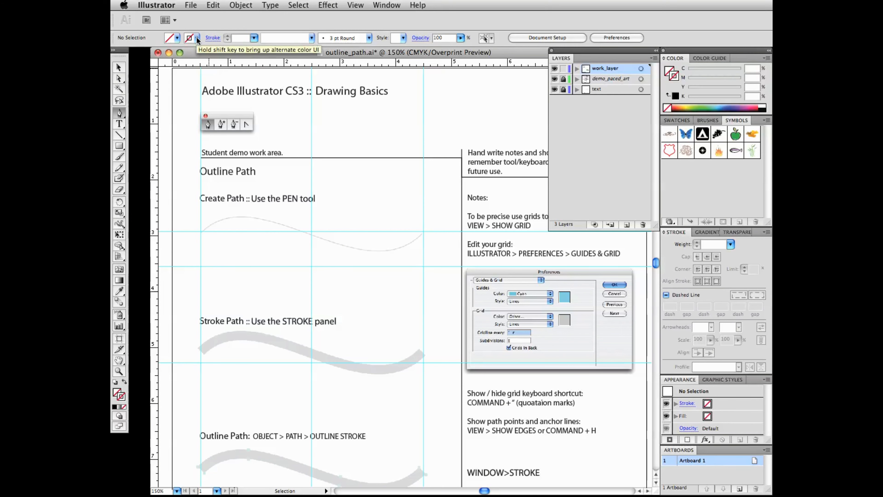
pyautogui.click(197, 39)
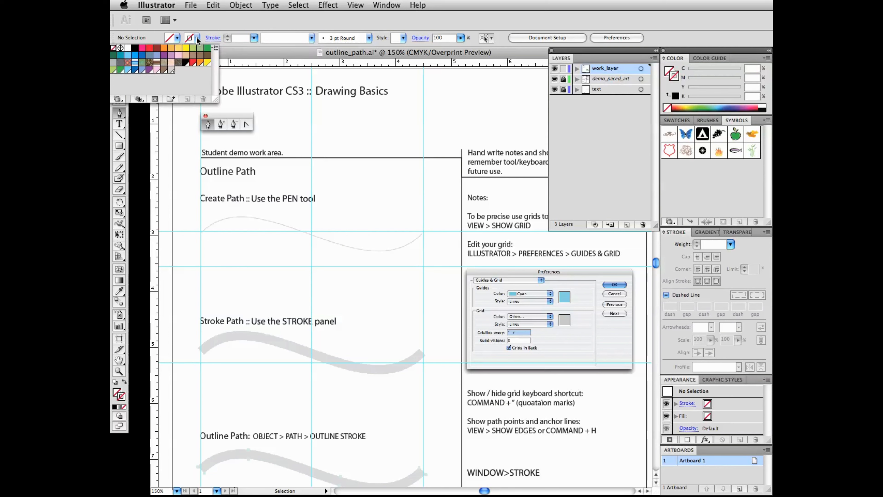
pyautogui.click(134, 48)
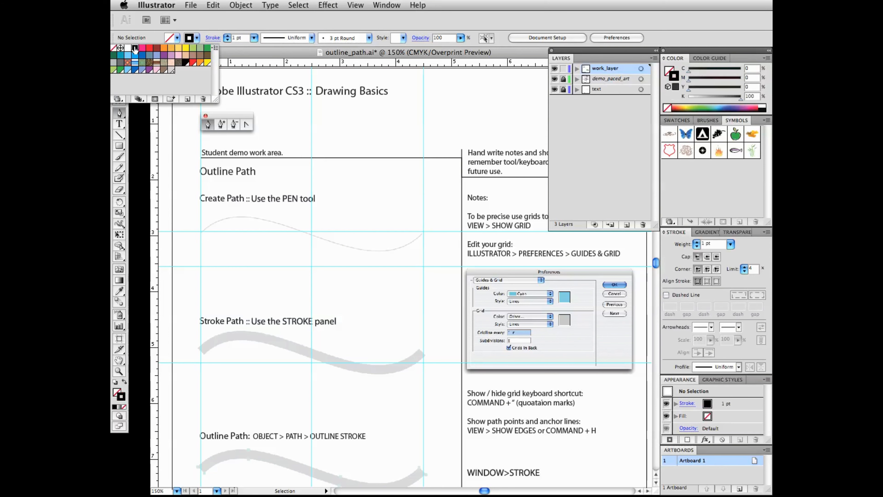
pyautogui.click(227, 38)
pyautogui.click(227, 36)
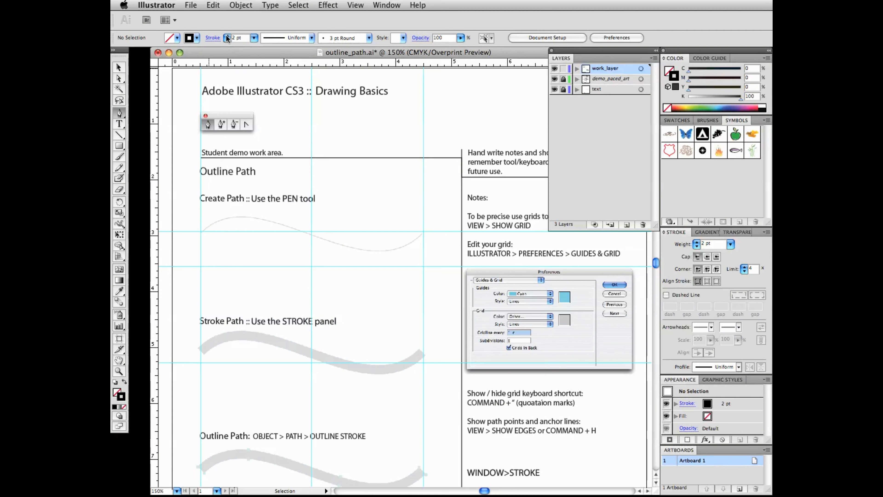
# Draw a two-point path between the Create Path example's endpoints, pulling out curve handles at the right anchor.
pyautogui.click(201, 233)
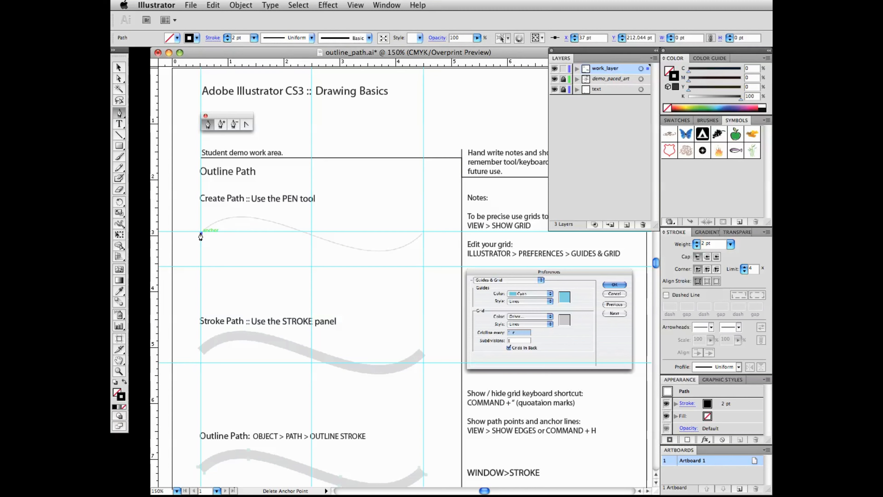
pyautogui.click(423, 233)
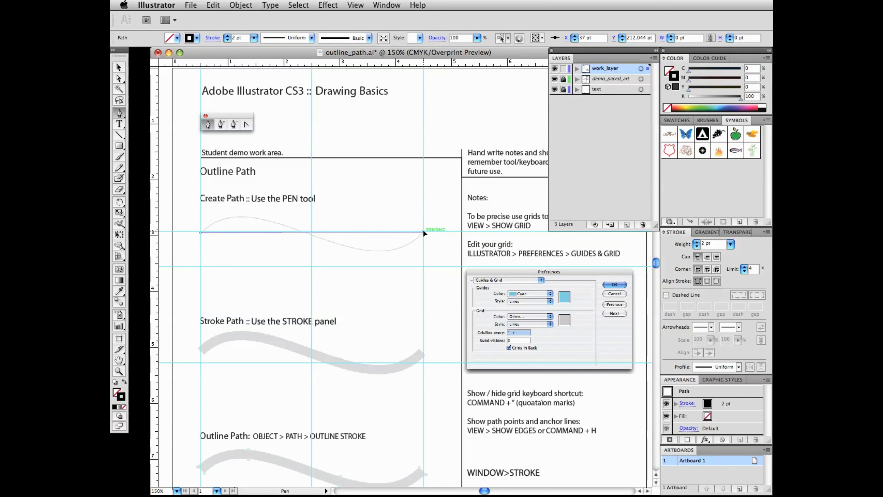
pyautogui.moveTo(424, 231); pyautogui.dragTo(441, 264)
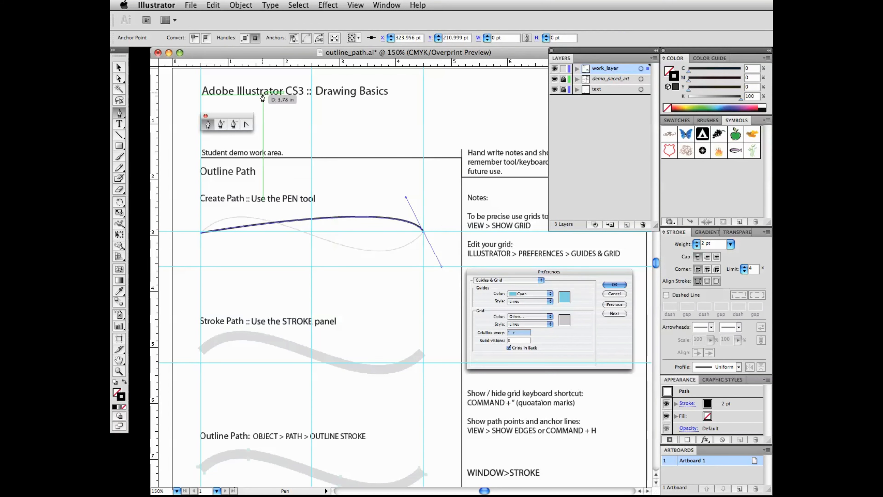
# Convert the path's left anchor to a curve with its inner handle pointing up, and retract its outer handle into the anchor.
pyautogui.click(246, 125)
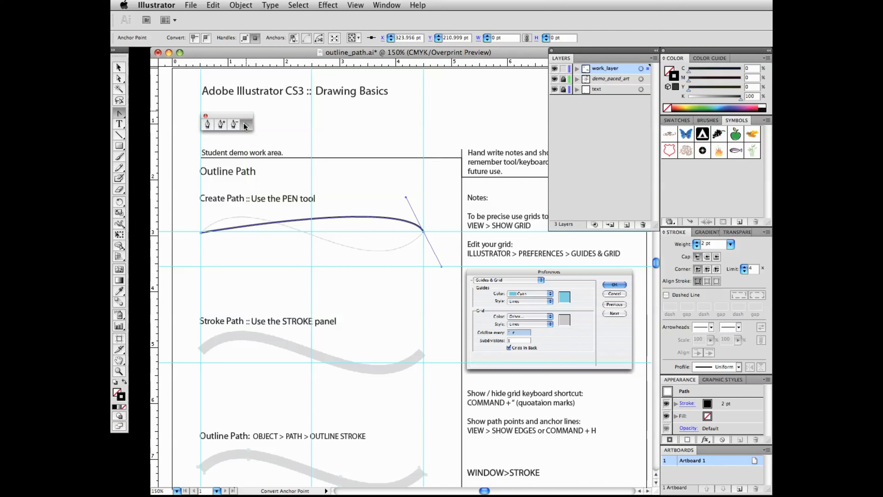
pyautogui.click(202, 232)
pyautogui.moveTo(203, 233); pyautogui.dragTo(234, 204)
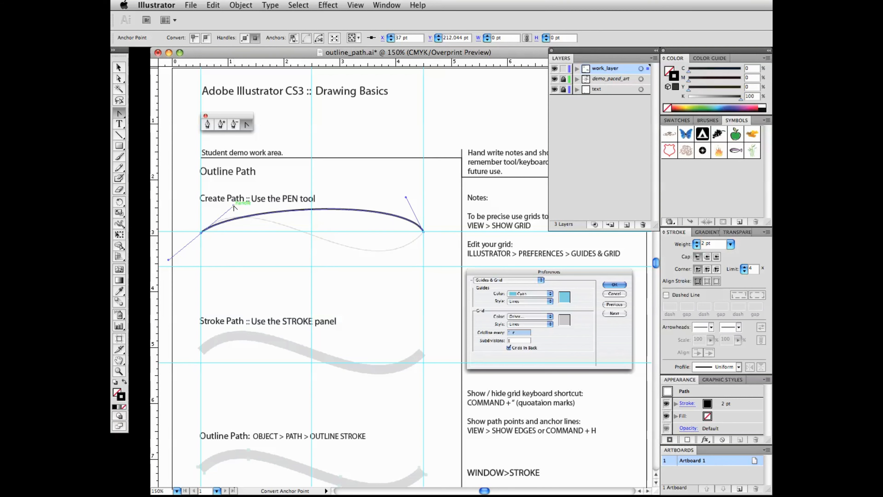
pyautogui.click(169, 259)
# Retract the right anchor's unused outer handle into the anchor.
pyautogui.click(119, 80)
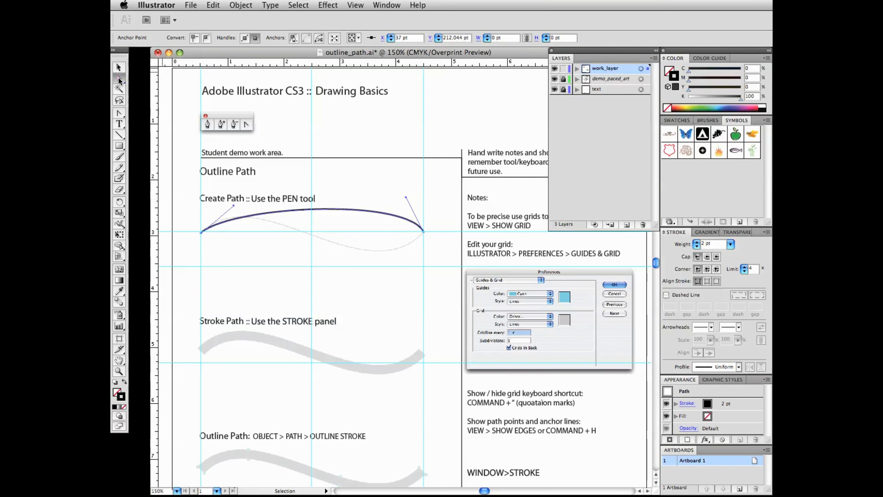
pyautogui.click(424, 231)
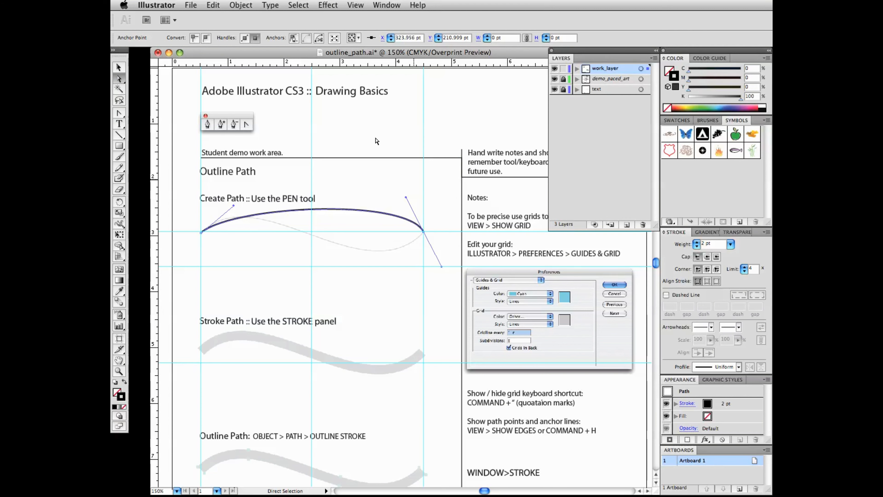
pyautogui.click(247, 124)
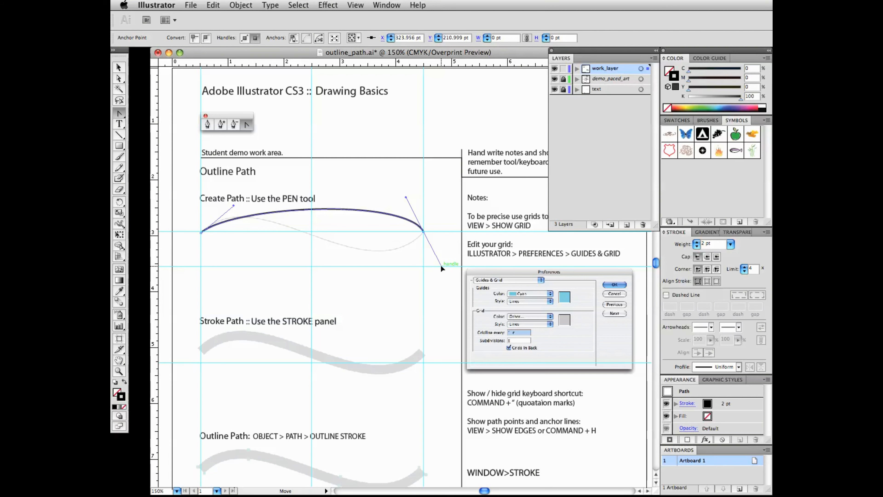
pyautogui.moveTo(441, 265); pyautogui.dragTo(424, 231)
# Adjust the two remaining handles, pulling the right one down-left and the left one up-right, so the path matches the example S-curve.
pyautogui.click(119, 78)
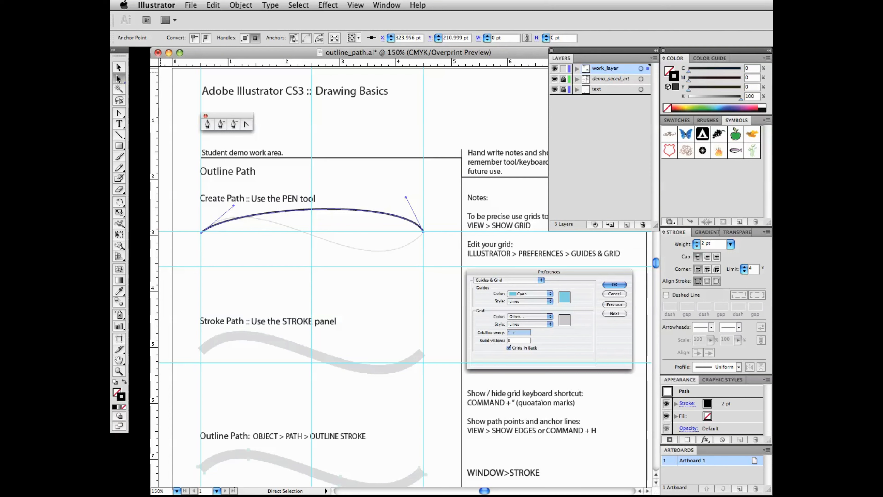
pyautogui.moveTo(405, 197); pyautogui.dragTo(359, 287)
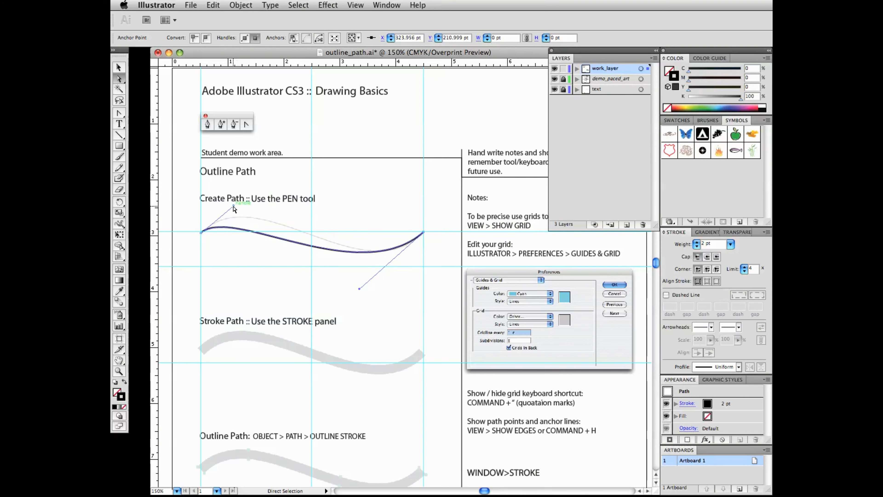
pyautogui.moveTo(233, 205); pyautogui.dragTo(258, 177)
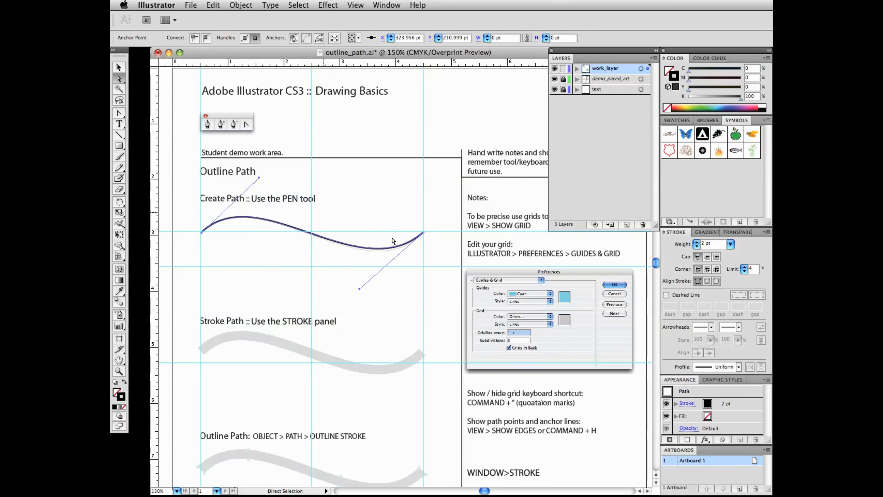
pyautogui.moveTo(359, 288); pyautogui.dragTo(362, 292)
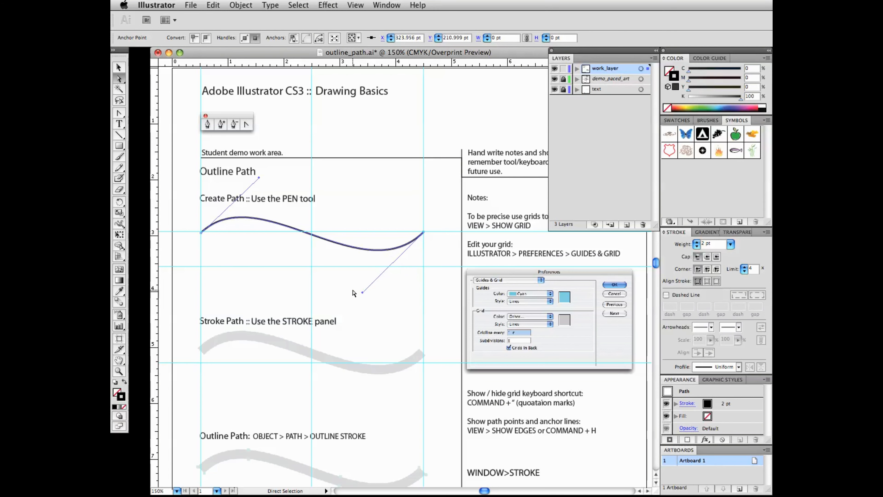
pyautogui.press('space')
pyautogui.moveTo(379, 354); pyautogui.dragTo(386, 281)
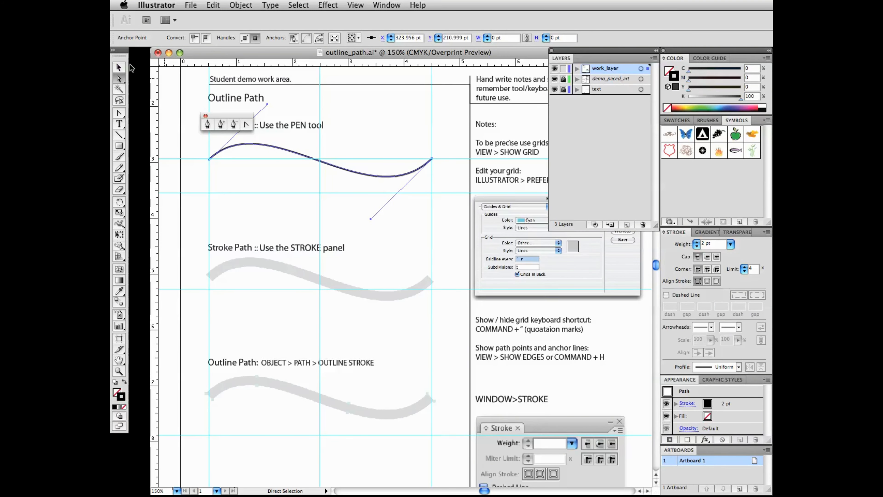
# Place a copy of the finished S-curve over the grey curve in the Stroke Path example.
pyautogui.click(119, 67)
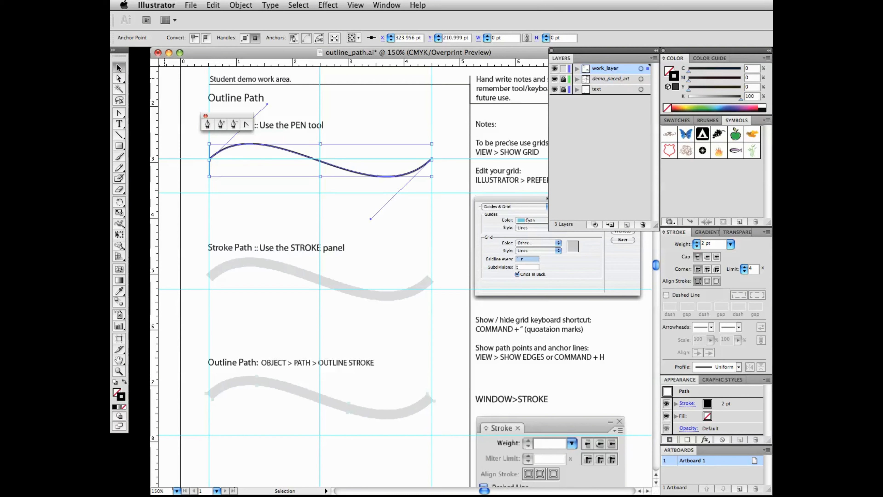
pyautogui.click(345, 168)
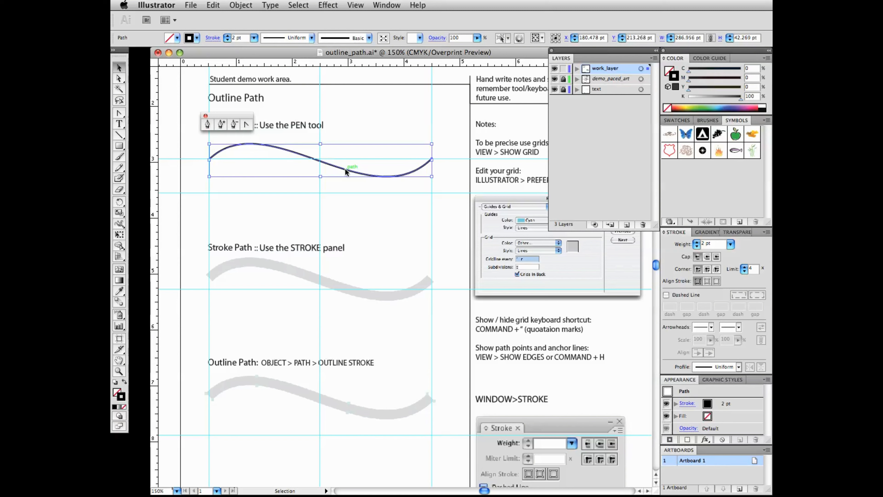
pyautogui.moveTo(345, 168); pyautogui.dragTo(342, 195)
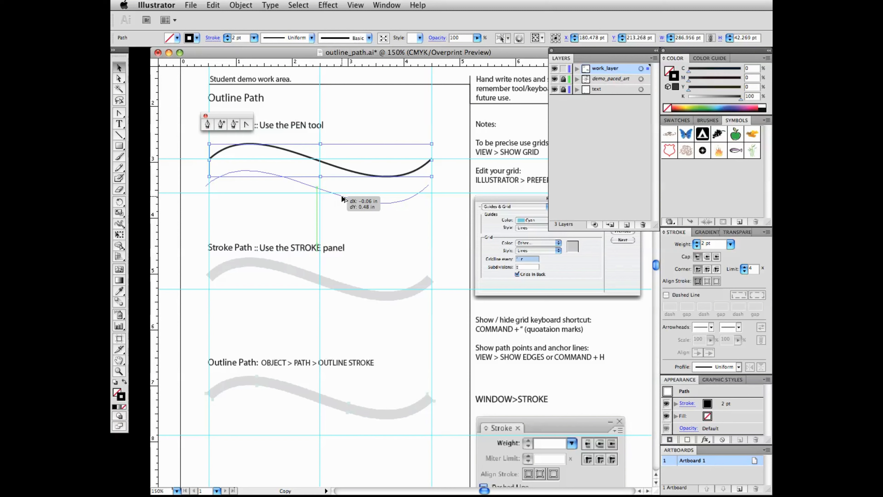
pyautogui.moveTo(341, 195); pyautogui.dragTo(326, 291)
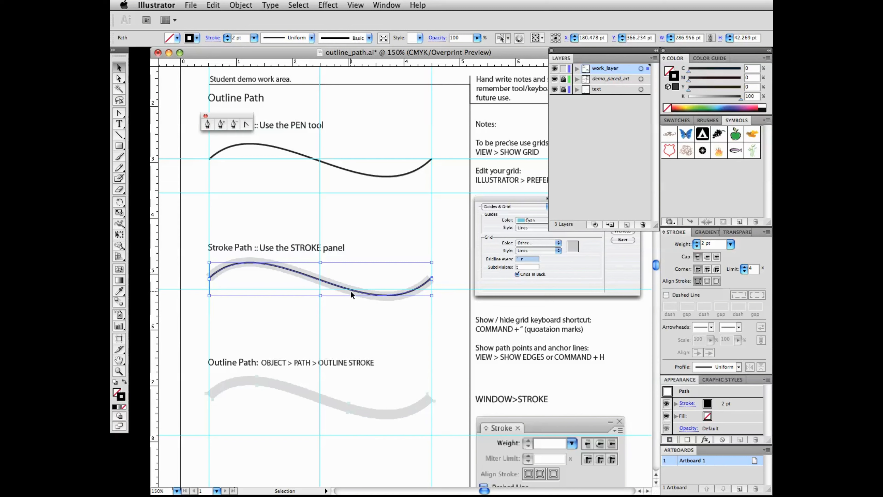
# Set the copied curve's stroke weight to 15 pt so it covers the grey example.
pyautogui.click(228, 36)
pyautogui.click(227, 36)
pyautogui.click(227, 36)
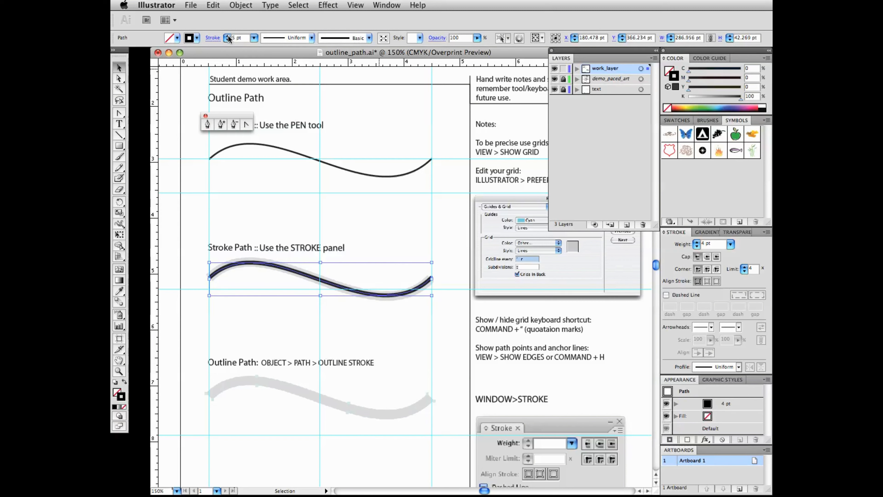
pyautogui.click(228, 36)
pyautogui.click(227, 36)
pyautogui.click(228, 36)
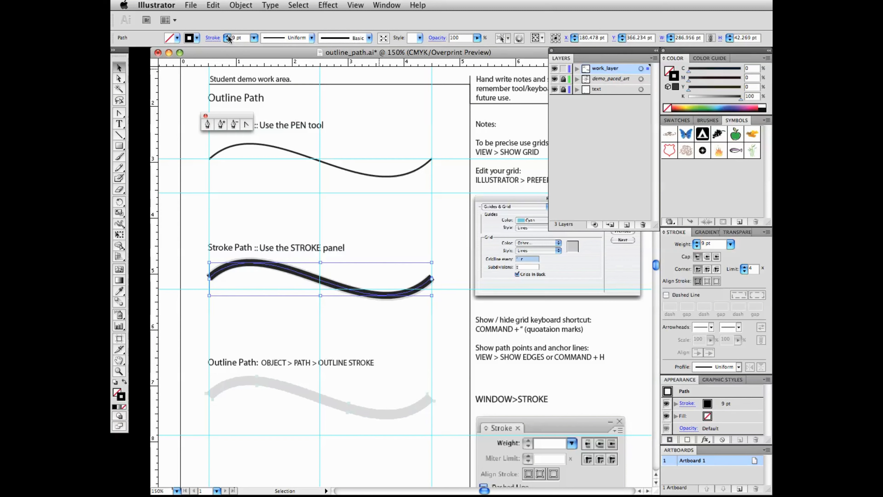
pyautogui.click(227, 36)
pyautogui.click(228, 36)
pyautogui.click(227, 36)
pyautogui.click(227, 36)
pyautogui.click(227, 36)
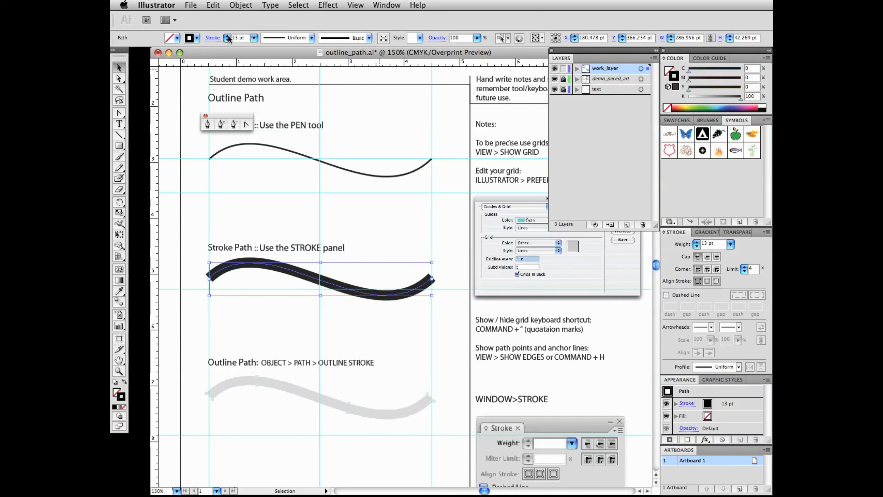
pyautogui.click(227, 36)
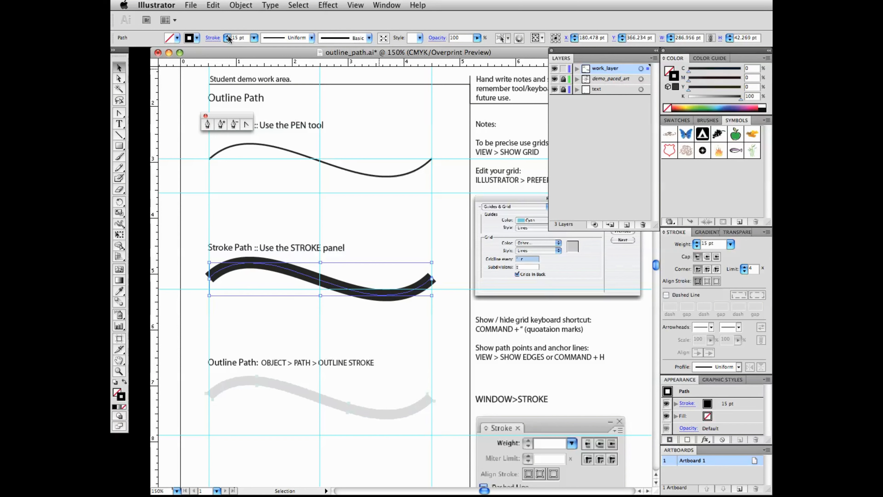
# Copy the 15 pt curve onto the Outline Path example and convert the copy's stroke to an outlined shape with Outline Stroke.
pyautogui.moveTo(349, 306); pyautogui.dragTo(343, 225)
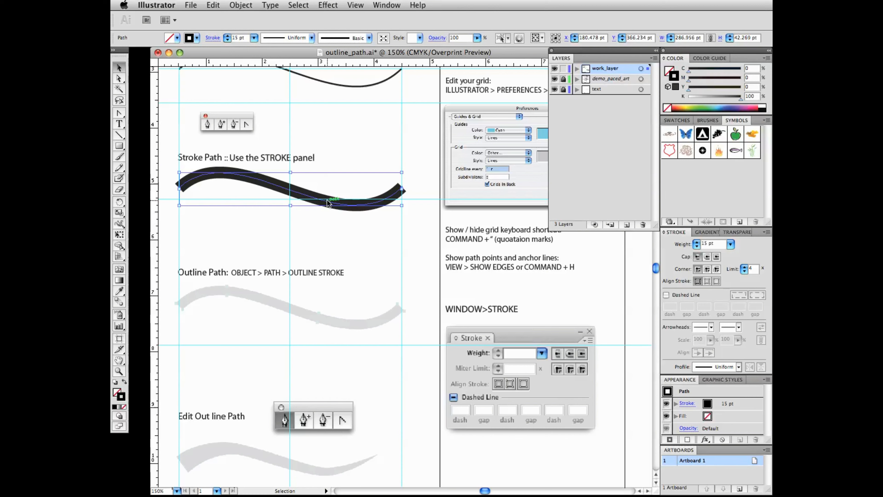
pyautogui.moveTo(328, 203); pyautogui.dragTo(313, 319)
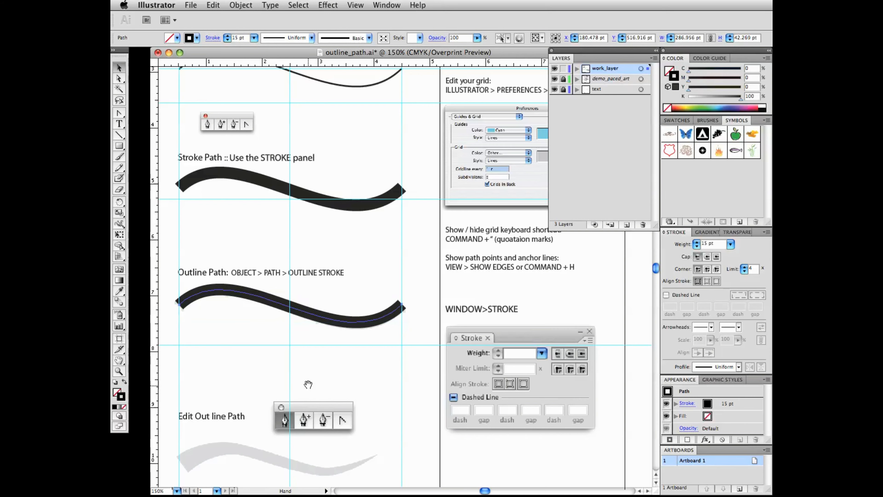
pyautogui.keyDown('super'); pyautogui.click(310, 317); pyautogui.keyUp('super')
pyautogui.moveTo(418, 314); pyautogui.dragTo(399, 329)
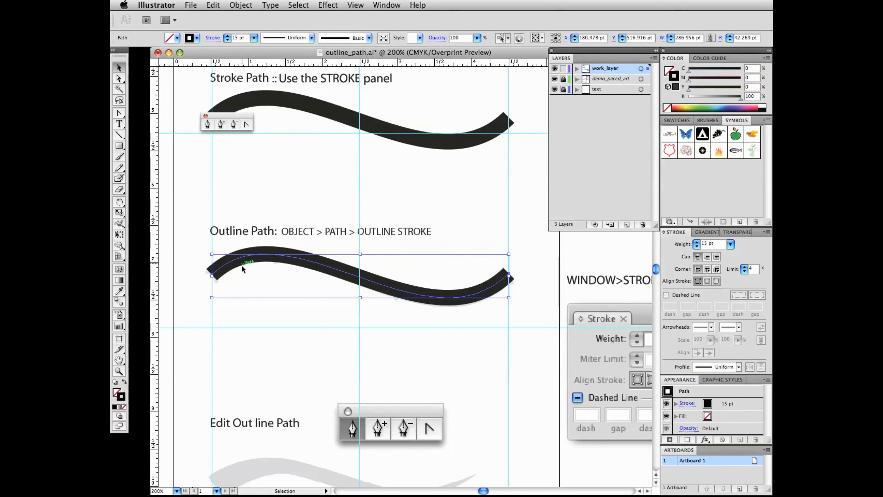
pyautogui.click(241, 6)
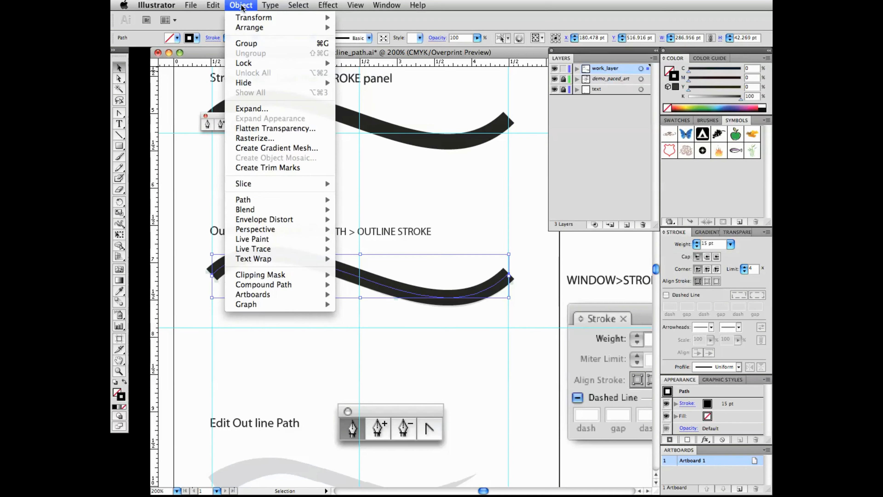
pyautogui.moveTo(239, 201)
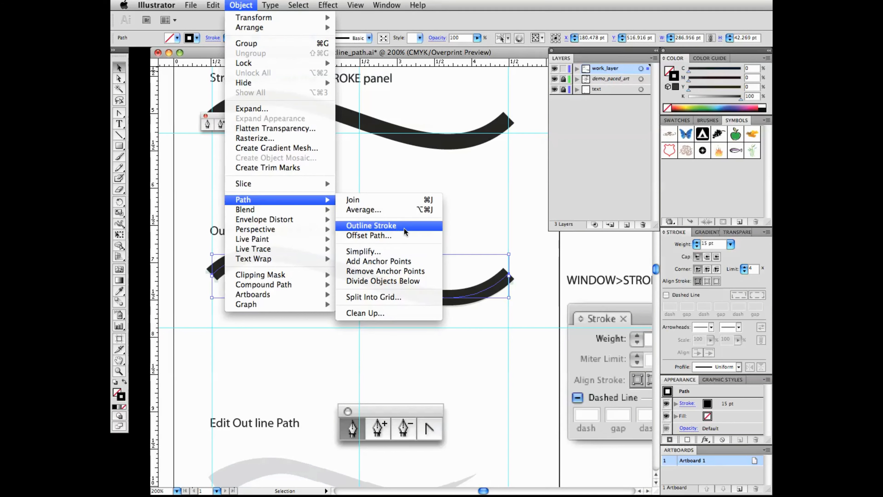
pyautogui.click(411, 231)
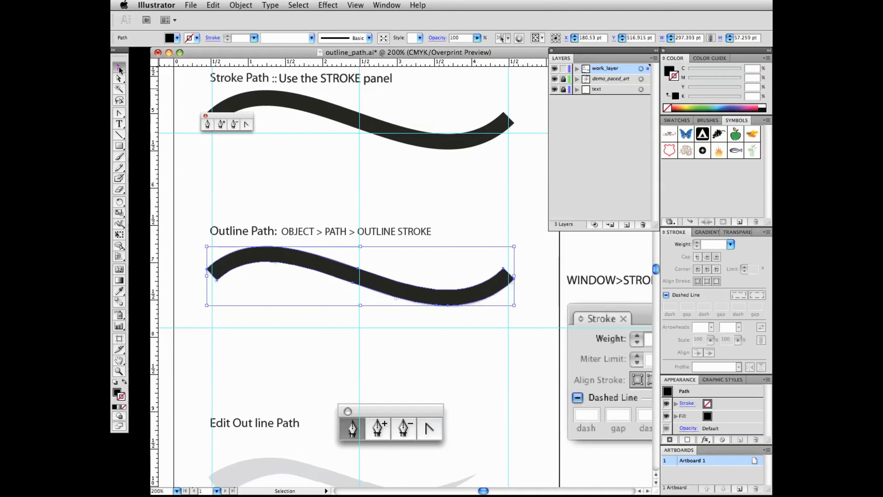
# Copy the outlined curve onto the Edit Outline Path example and delete the upper anchor point at the copy's right end.
pyautogui.moveTo(452, 376); pyautogui.dragTo(451, 254)
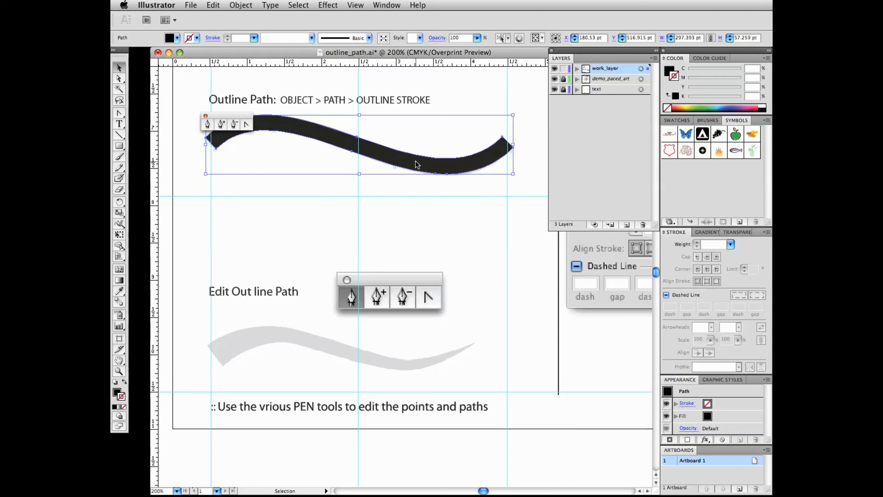
pyautogui.moveTo(417, 165); pyautogui.dragTo(386, 369)
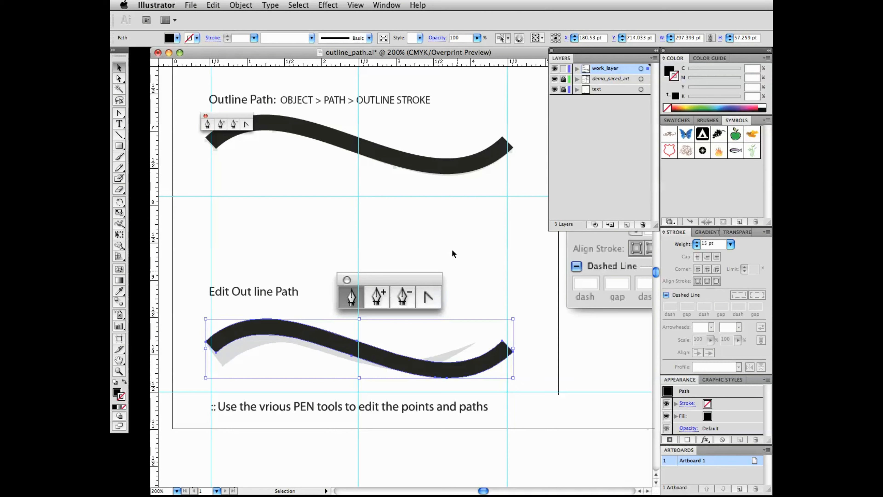
pyautogui.moveTo(219, 117); pyautogui.dragTo(482, 294)
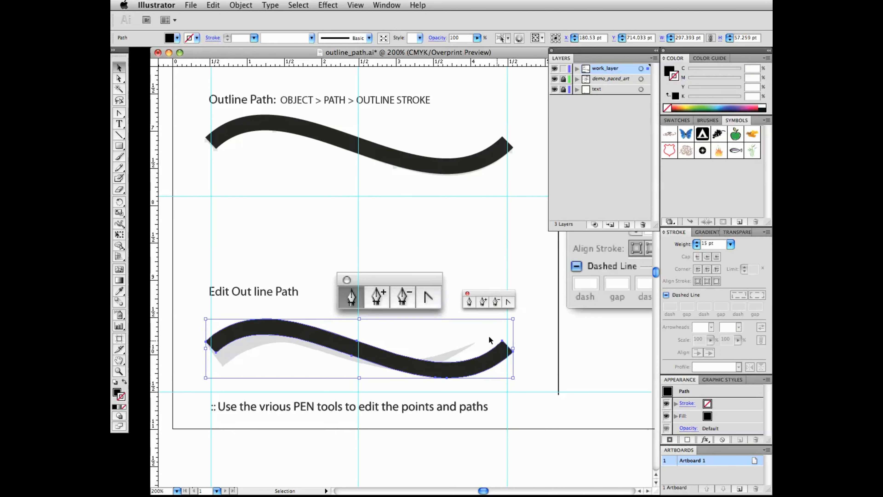
pyautogui.click(496, 302)
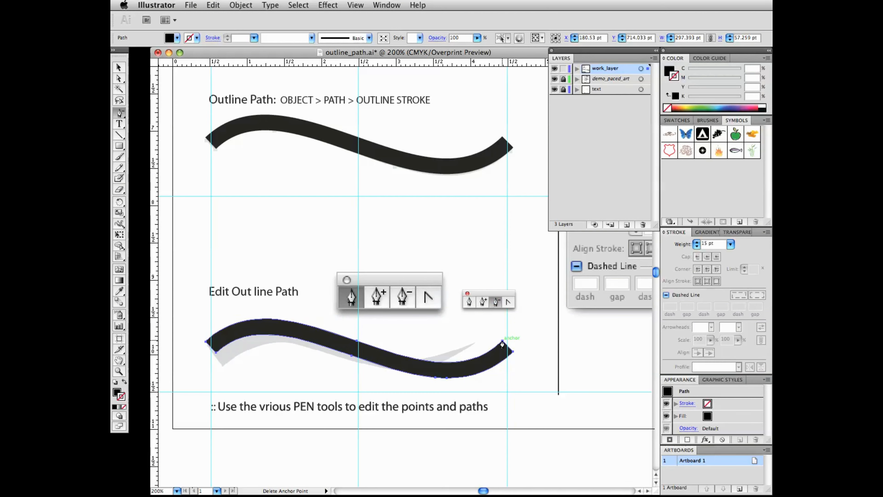
pyautogui.click(503, 344)
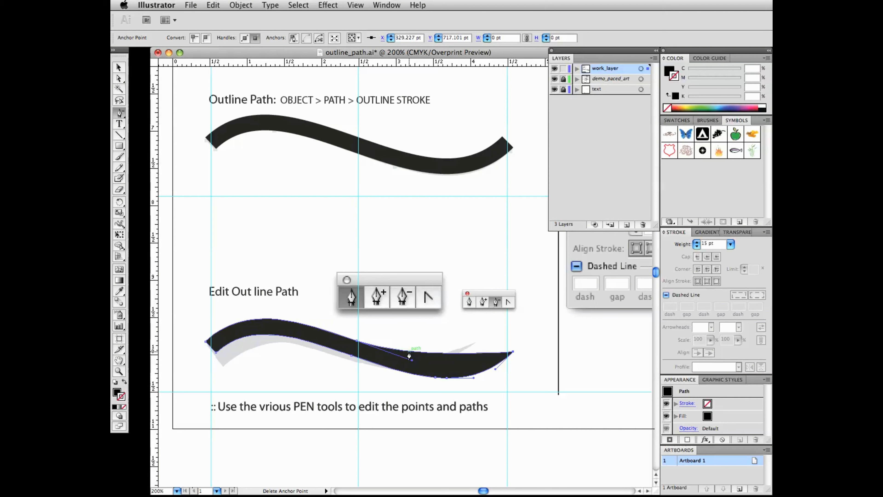
# Pull the right tip's lower handle inward to the left and move the lower-left corner anchor down to the grey template's corner.
pyautogui.click(118, 79)
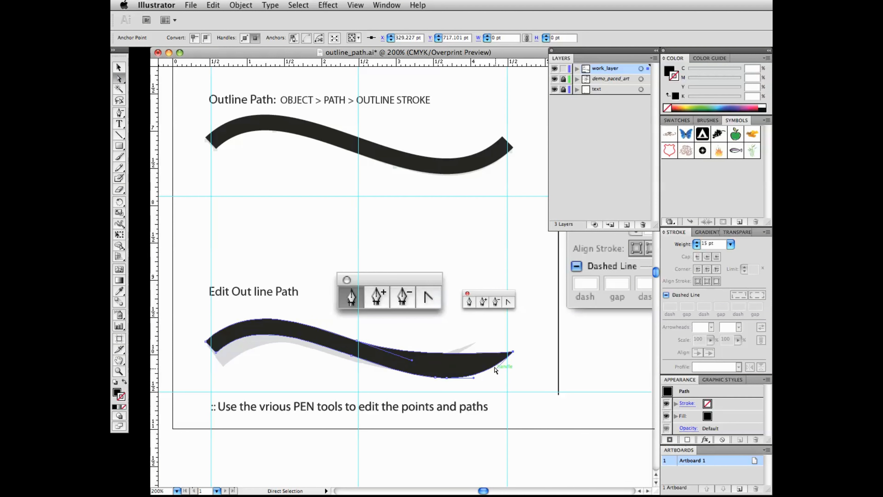
pyautogui.moveTo(495, 368); pyautogui.dragTo(474, 368)
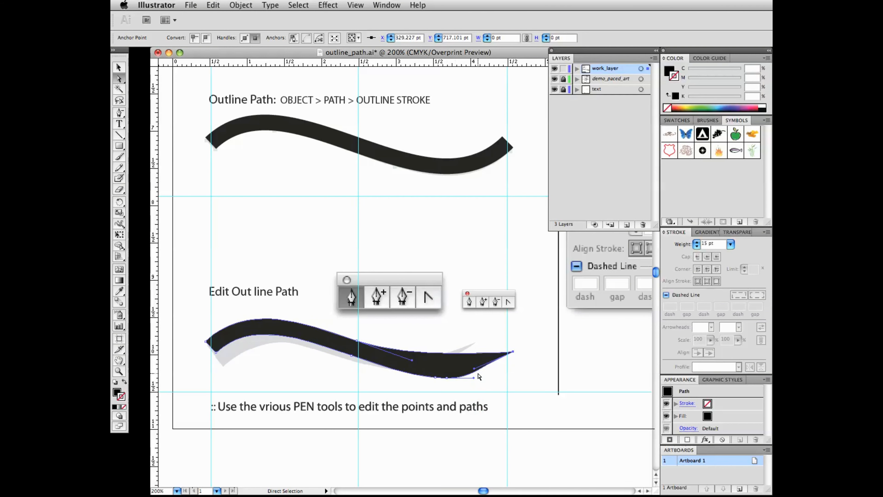
pyautogui.moveTo(474, 370); pyautogui.dragTo(471, 367)
pyautogui.moveTo(217, 353); pyautogui.dragTo(223, 366)
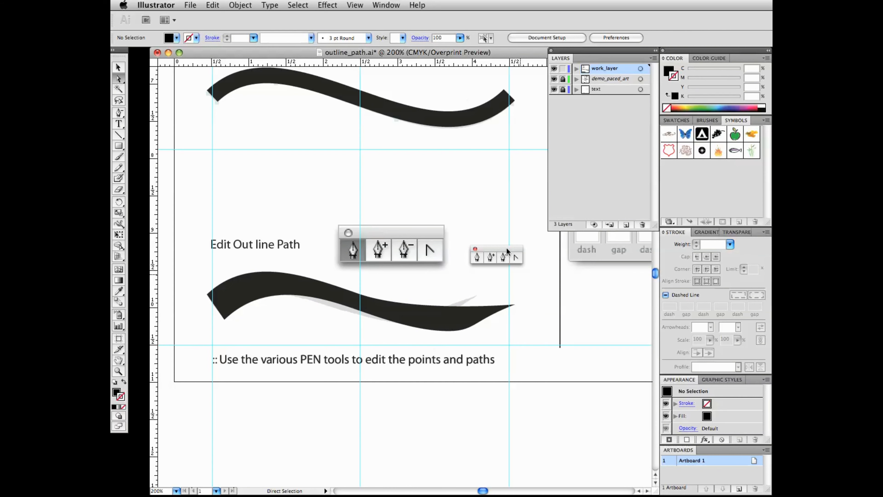
# Hide the guides for a clear view of the Edit Outline Path shape.
pyautogui.moveTo(507, 248); pyautogui.dragTo(505, 247)
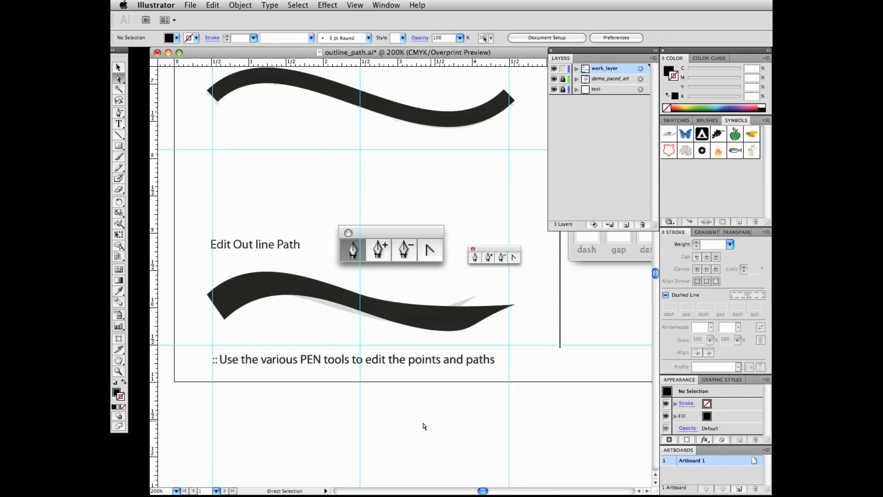
pyautogui.press('super+space')
pyautogui.keyDown('super'); pyautogui.click(363, 350); pyautogui.keyUp('super')
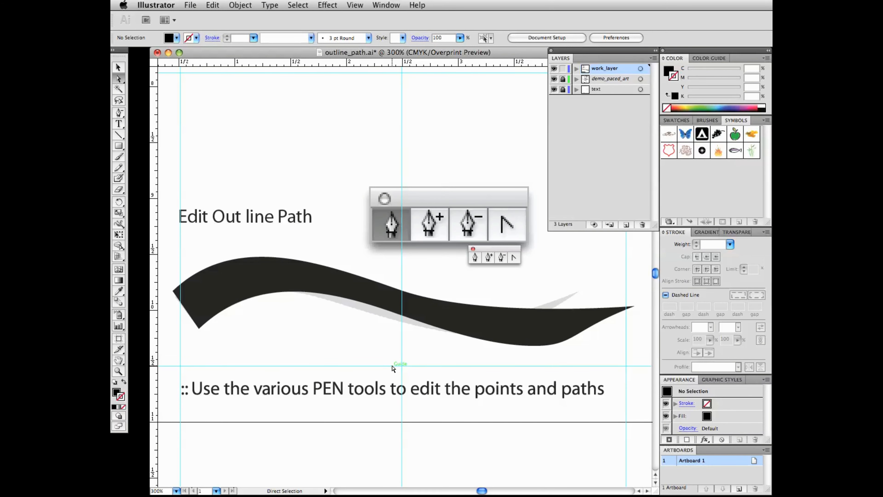
pyautogui.click(355, 5)
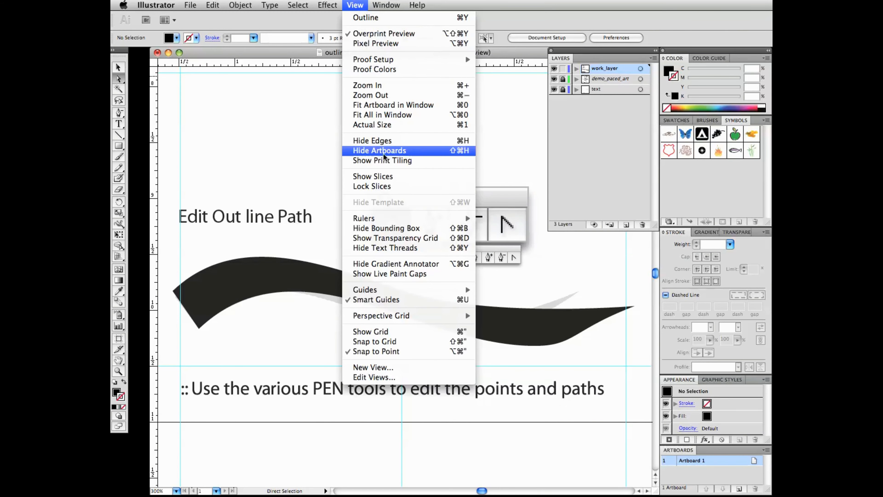
pyautogui.moveTo(382, 295)
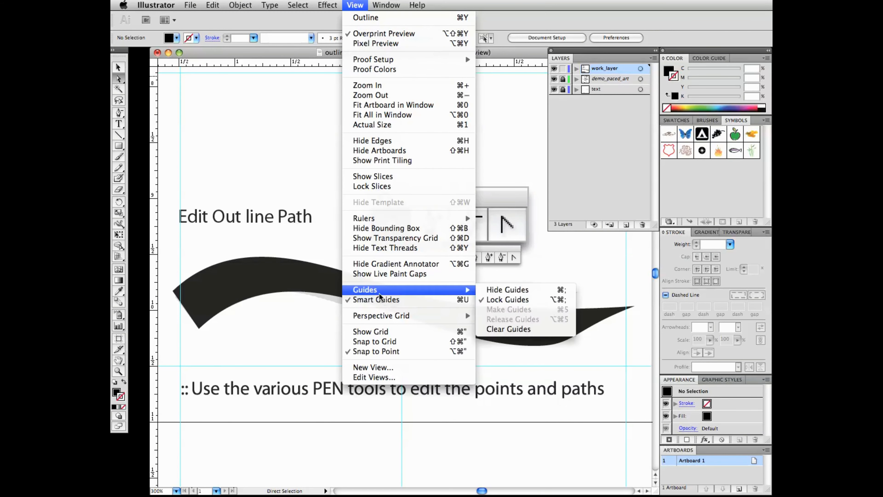
pyautogui.click(493, 290)
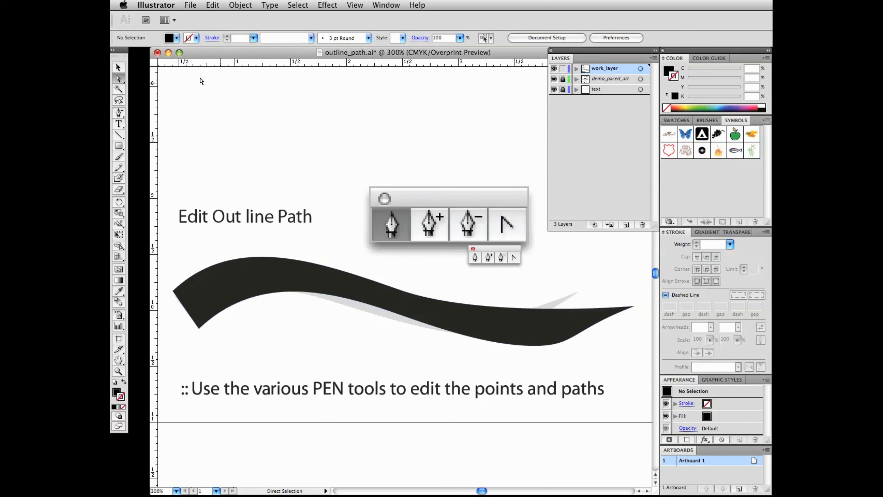
# Move the middle anchor on the shape's lower edge slightly down and left to cover the grey template.
pyautogui.click(357, 285)
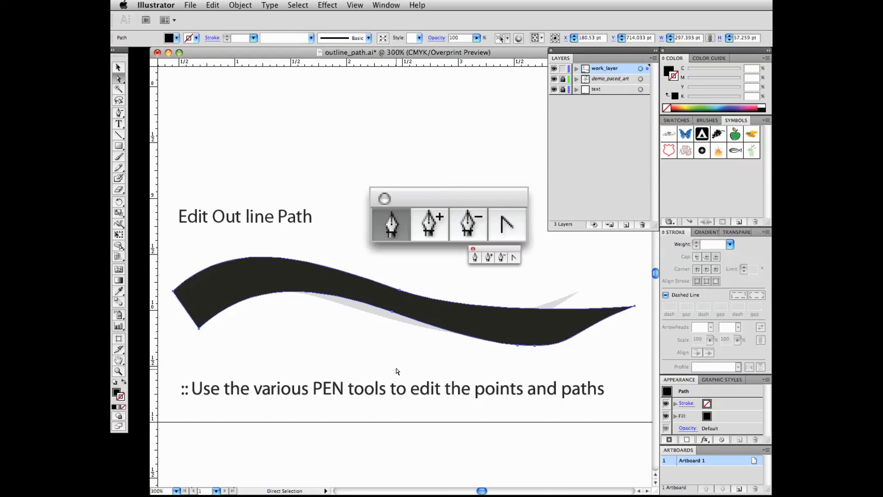
pyautogui.click(400, 291)
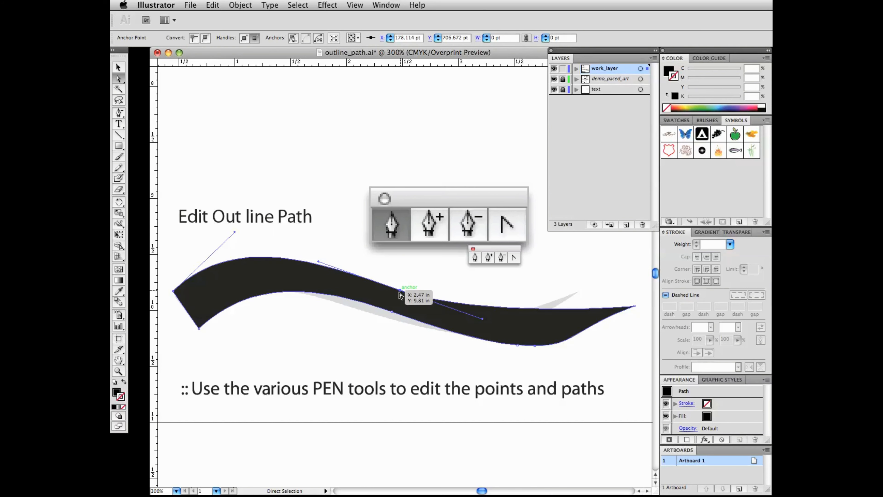
pyautogui.click(398, 319)
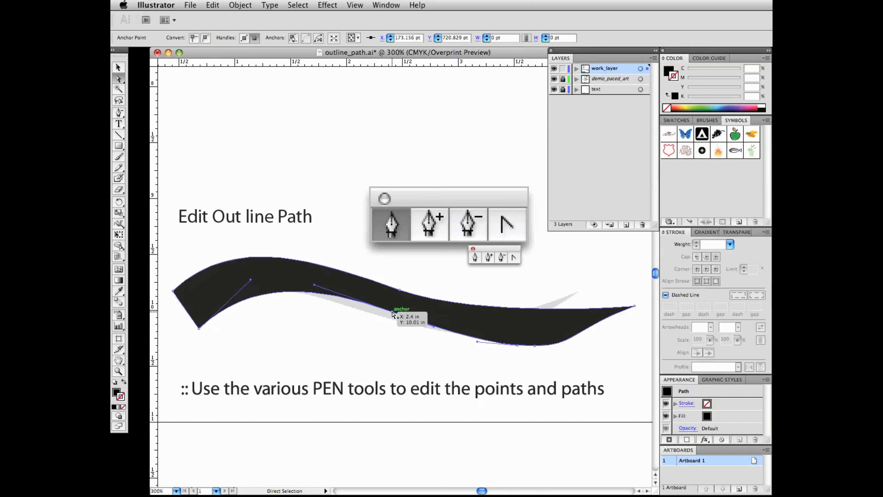
pyautogui.moveTo(391, 314); pyautogui.dragTo(389, 318)
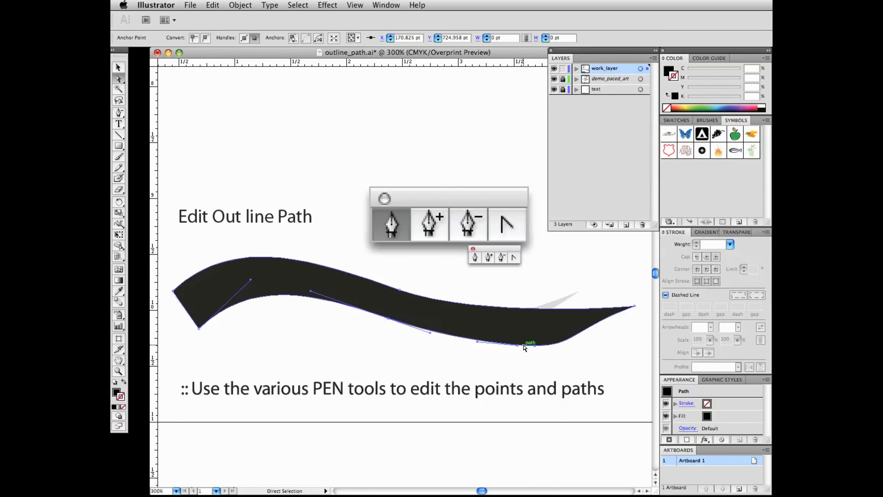
# Delete the two adjacent anchor points at the bottom of the shape's right-hand bulge.
pyautogui.click(503, 258)
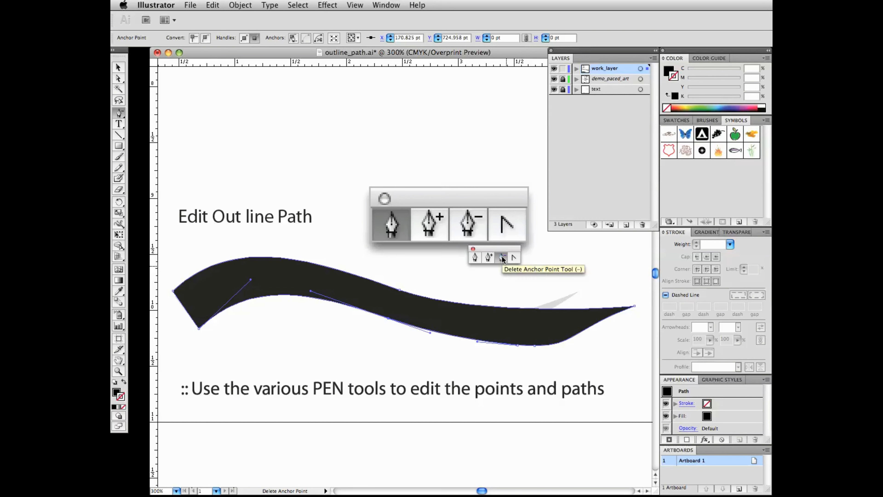
pyautogui.click(533, 346)
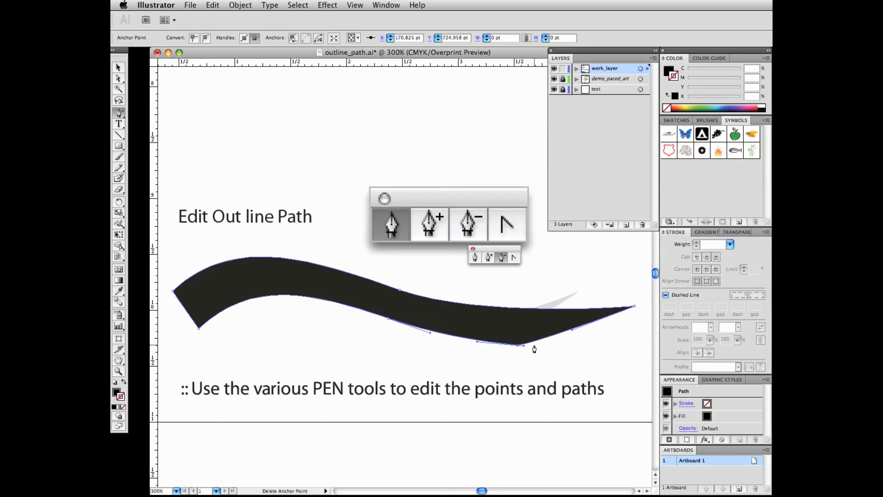
pyautogui.click(518, 346)
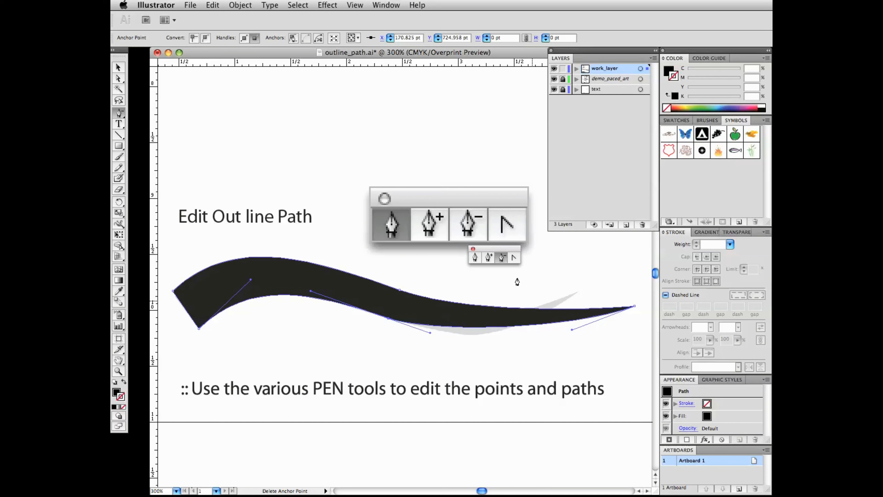
pyautogui.click(118, 80)
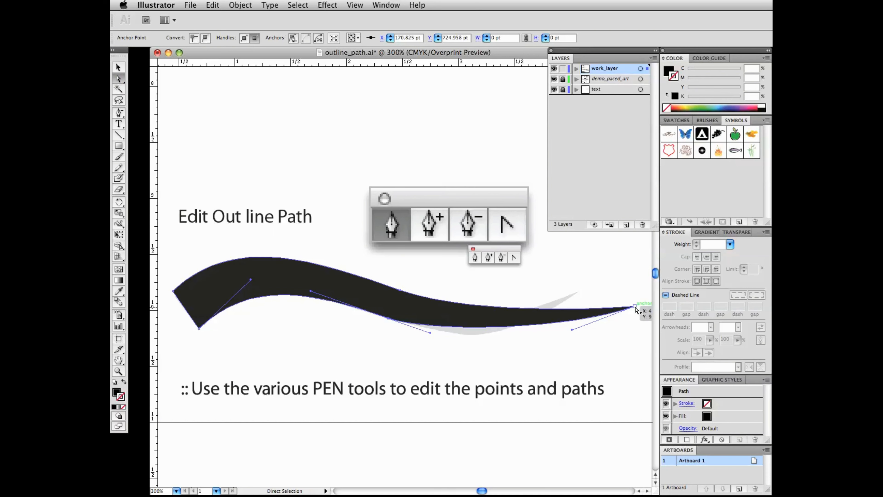
# Move the shape's right tip anchor onto the grey template's tip and pull its lower handle down to fit the lower edge.
pyautogui.moveTo(635, 307); pyautogui.dragTo(545, 261)
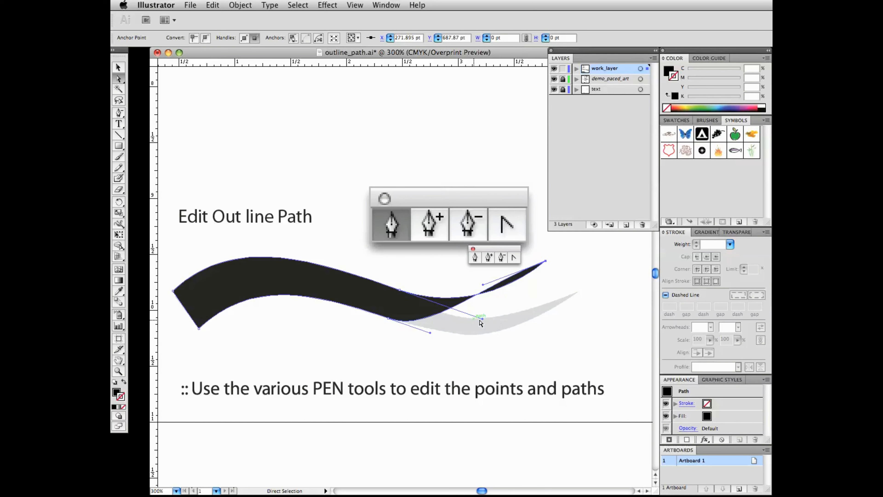
pyautogui.moveTo(546, 261); pyautogui.dragTo(577, 292)
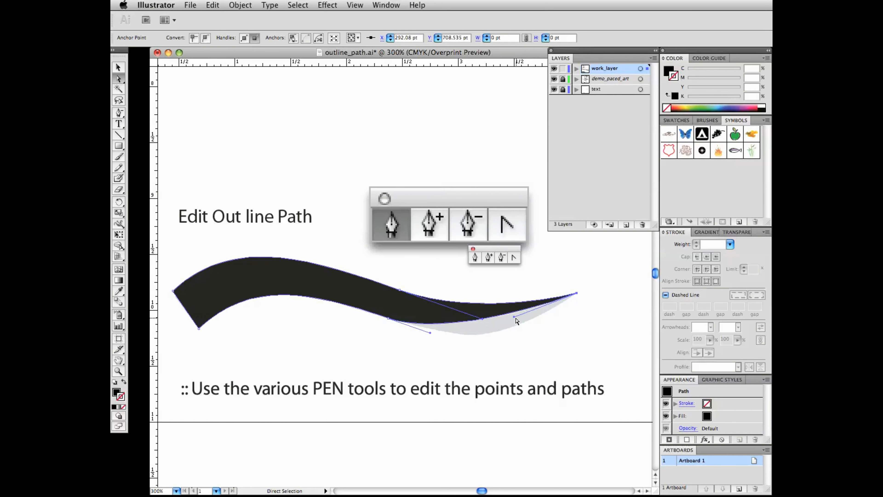
pyautogui.moveTo(513, 316); pyautogui.dragTo(505, 351)
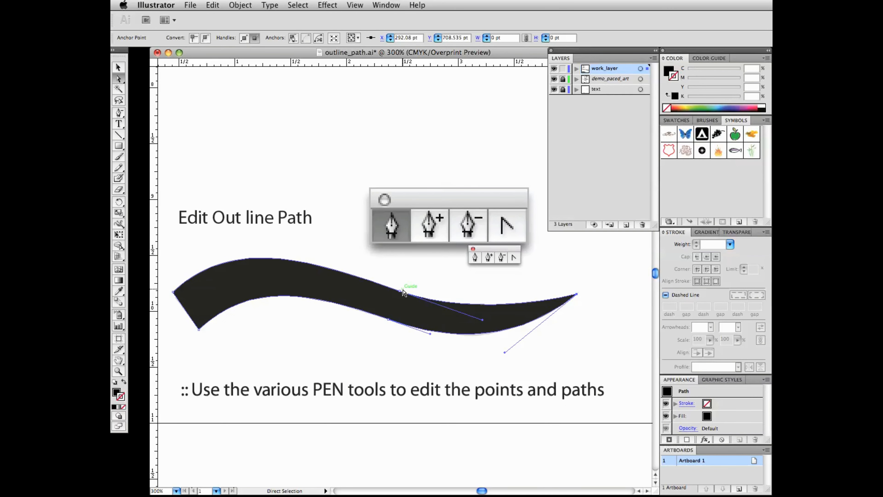
# Move the upper edge's middle anchor down and left, angle its right handle downward to fit the template, and nudge the tip's lower handle.
pyautogui.moveTo(400, 292)
pyautogui.mouseDown()
pyautogui.moveTo(392, 310)
pyautogui.moveTo(389, 300)
pyautogui.mouseUp()
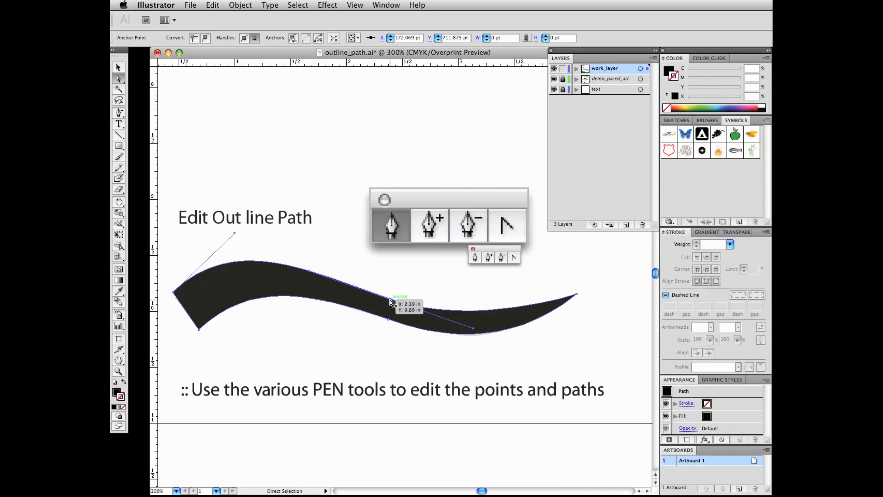
pyautogui.moveTo(473, 328); pyautogui.dragTo(417, 316)
pyautogui.moveTo(450, 332); pyautogui.dragTo(483, 344)
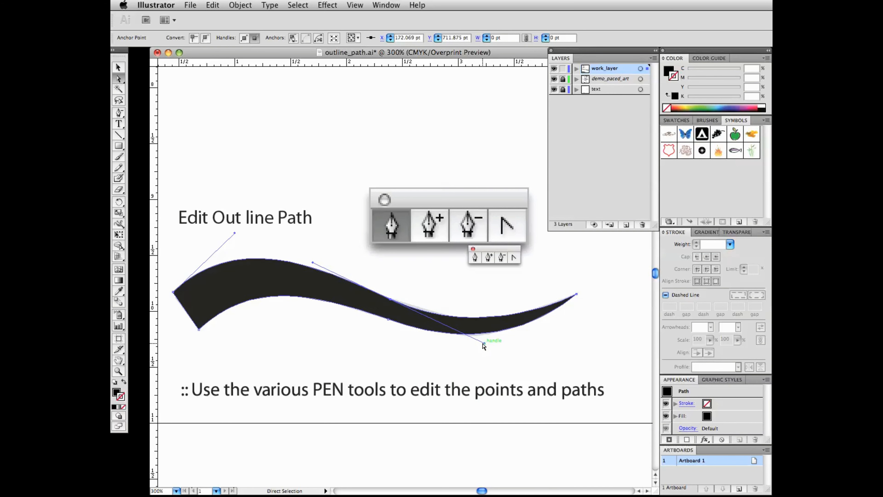
pyautogui.click(576, 295)
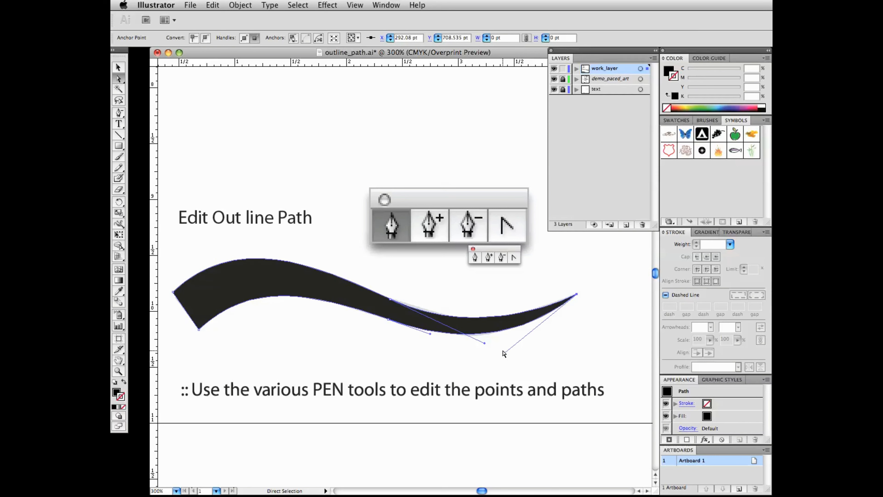
pyautogui.moveTo(507, 354); pyautogui.dragTo(503, 350)
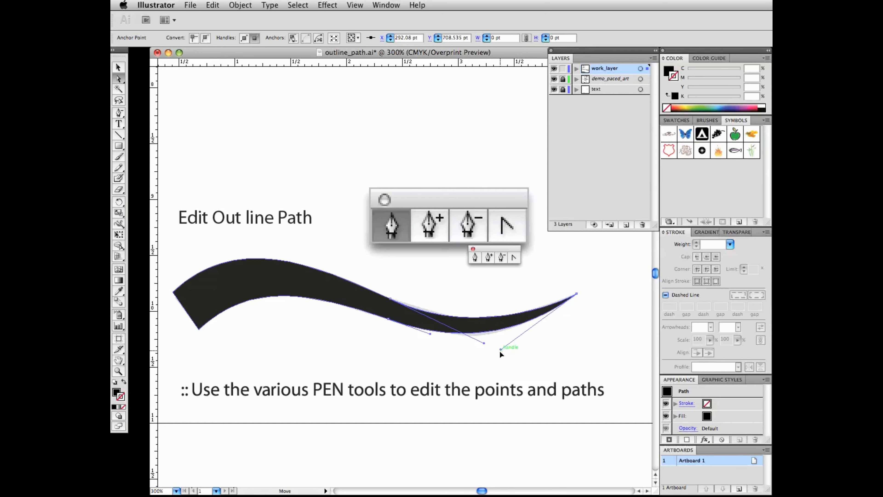
# Convert the right tip anchor with the Convert Anchor Point tool, pulling out two handles and angling the lower one independently down and left.
pyautogui.click(514, 257)
pyautogui.moveTo(512, 247); pyautogui.dragTo(512, 260)
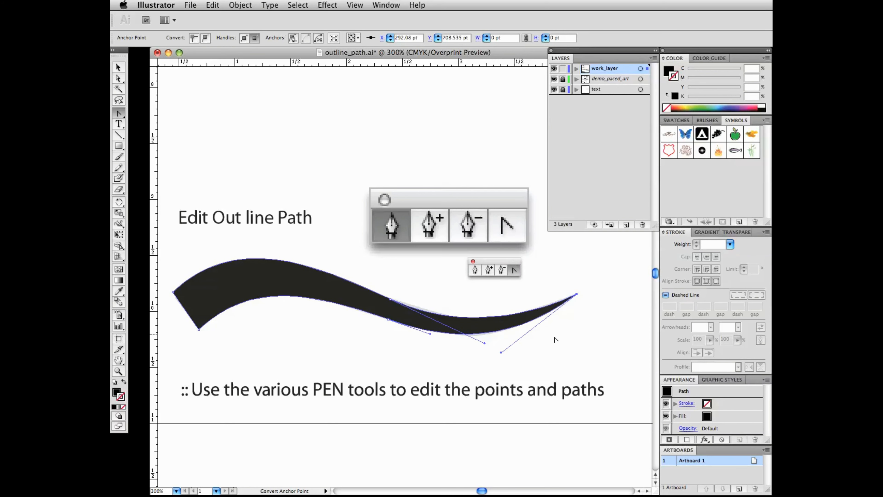
pyautogui.moveTo(577, 294); pyautogui.dragTo(589, 327)
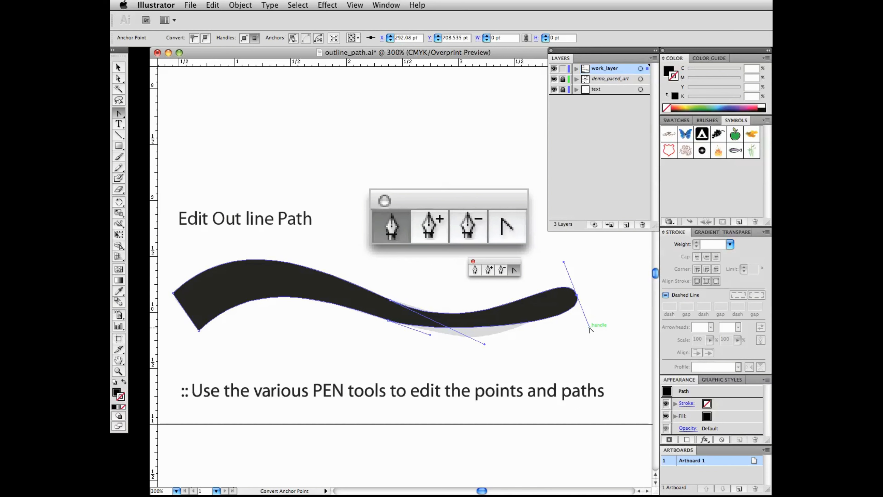
pyautogui.moveTo(590, 329); pyautogui.dragTo(541, 338)
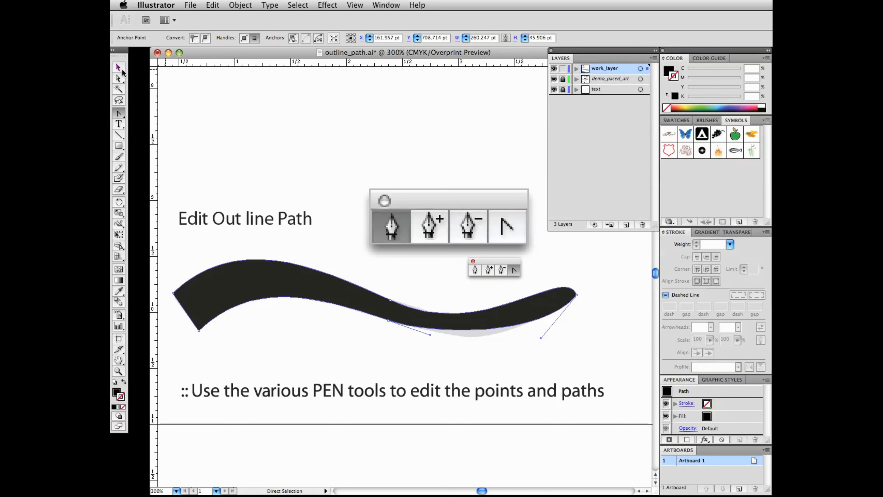
# Pull the tip's upper handle left and down and its lower handle farther down and left to taper the tip along the template.
pyautogui.click(118, 77)
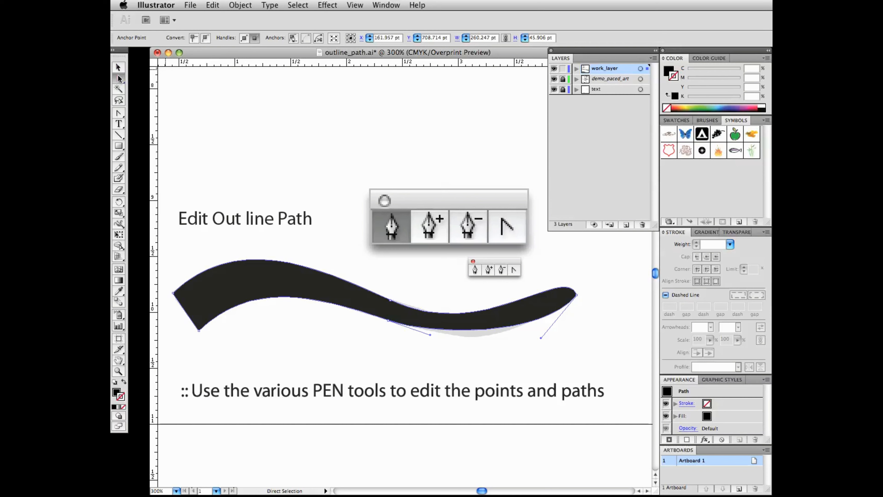
pyautogui.click(578, 296)
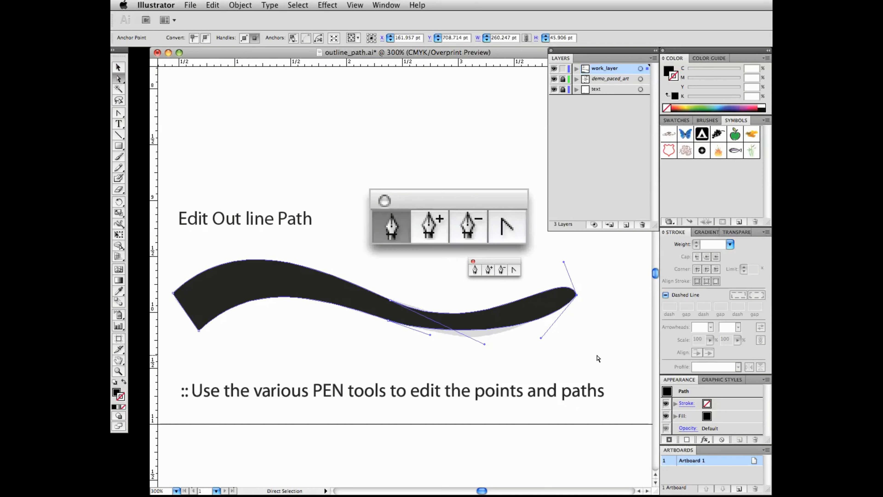
pyautogui.moveTo(564, 263); pyautogui.dragTo(515, 304)
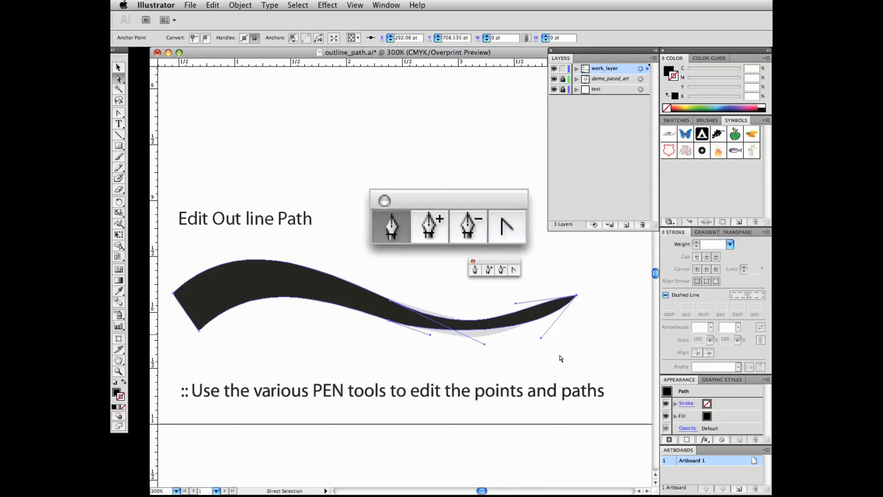
pyautogui.moveTo(541, 338); pyautogui.dragTo(476, 357)
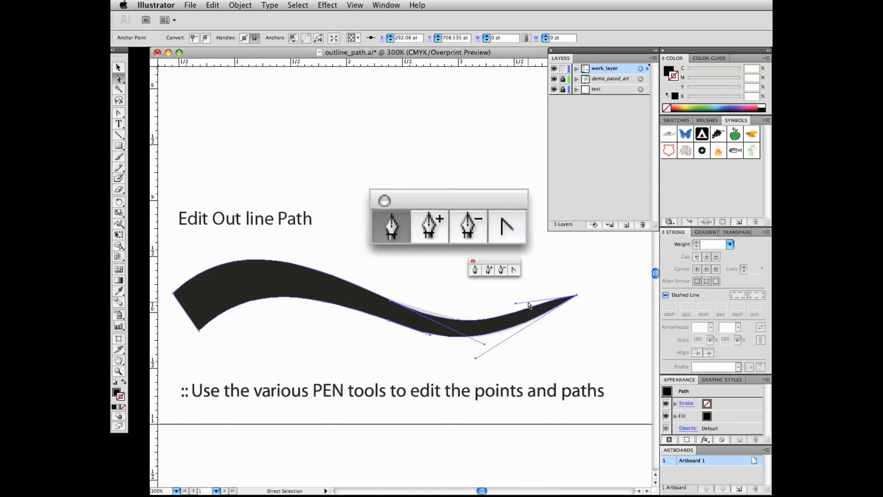
pyautogui.moveTo(515, 303); pyautogui.dragTo(510, 309)
# Shift the upper edge's middle anchor slightly left, shorten its right handle, and pull the tip's upper handle down and left to fit the template.
pyautogui.moveTo(390, 300); pyautogui.dragTo(383, 298)
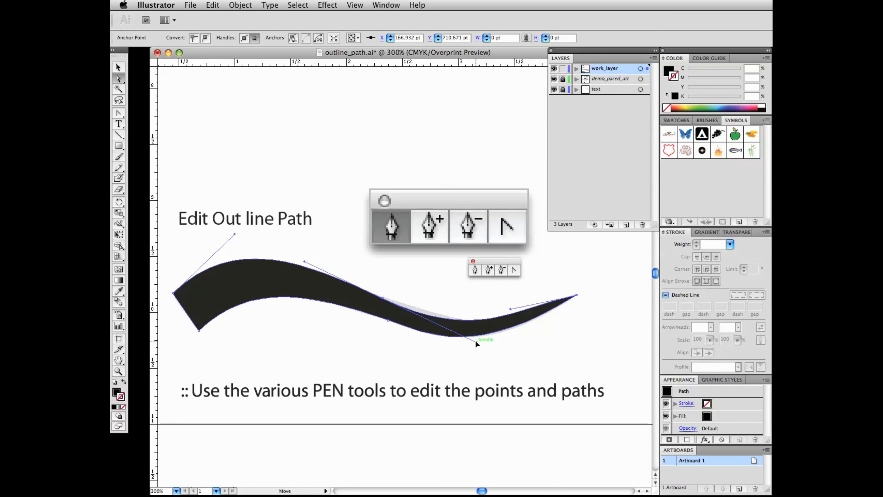
pyautogui.moveTo(476, 341); pyautogui.dragTo(440, 321)
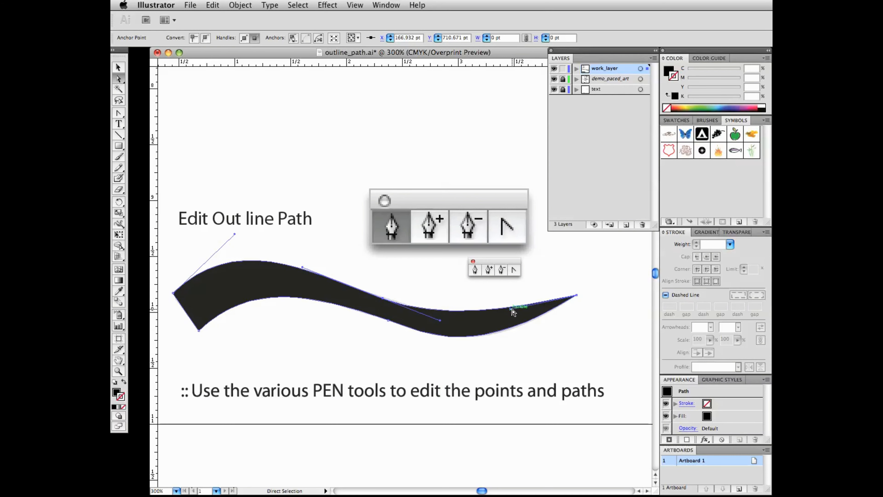
pyautogui.moveTo(511, 308); pyautogui.dragTo(486, 328)
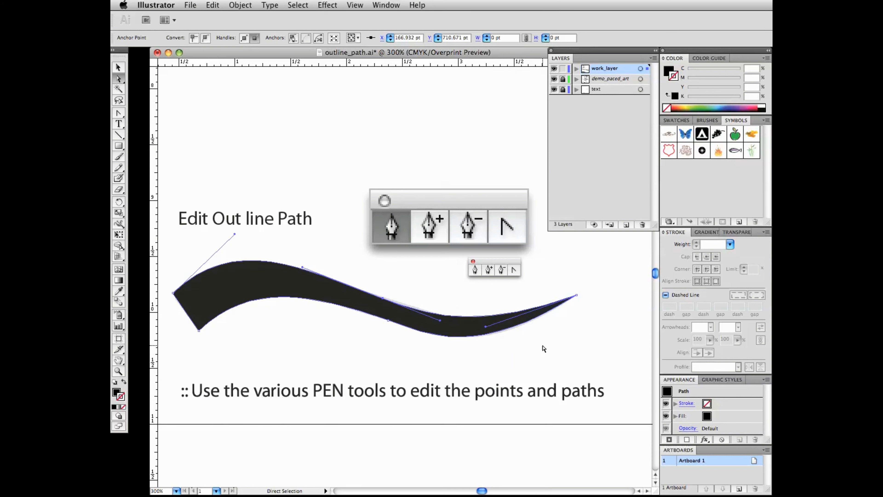
# Deselect the shape to compare it with the grey template, and reselect the middle anchor on its upper edge to inspect its handles.
pyautogui.click(544, 349)
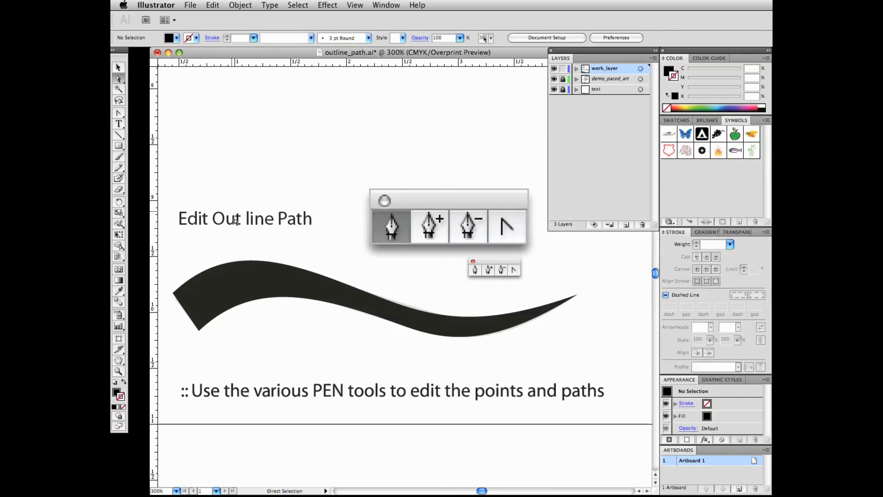
pyautogui.click(241, 261)
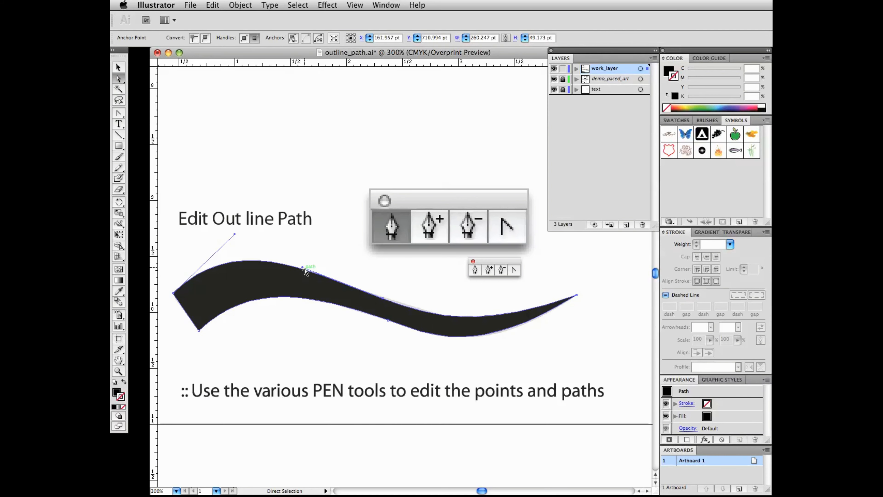
pyautogui.click(382, 298)
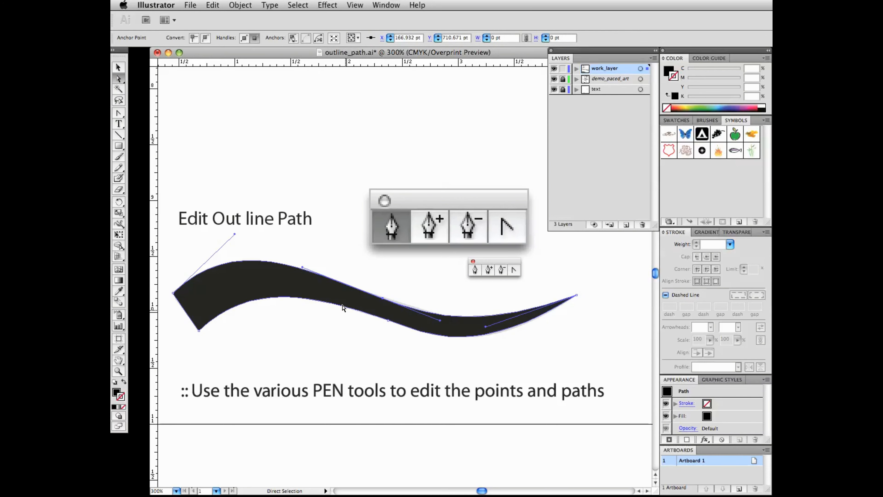